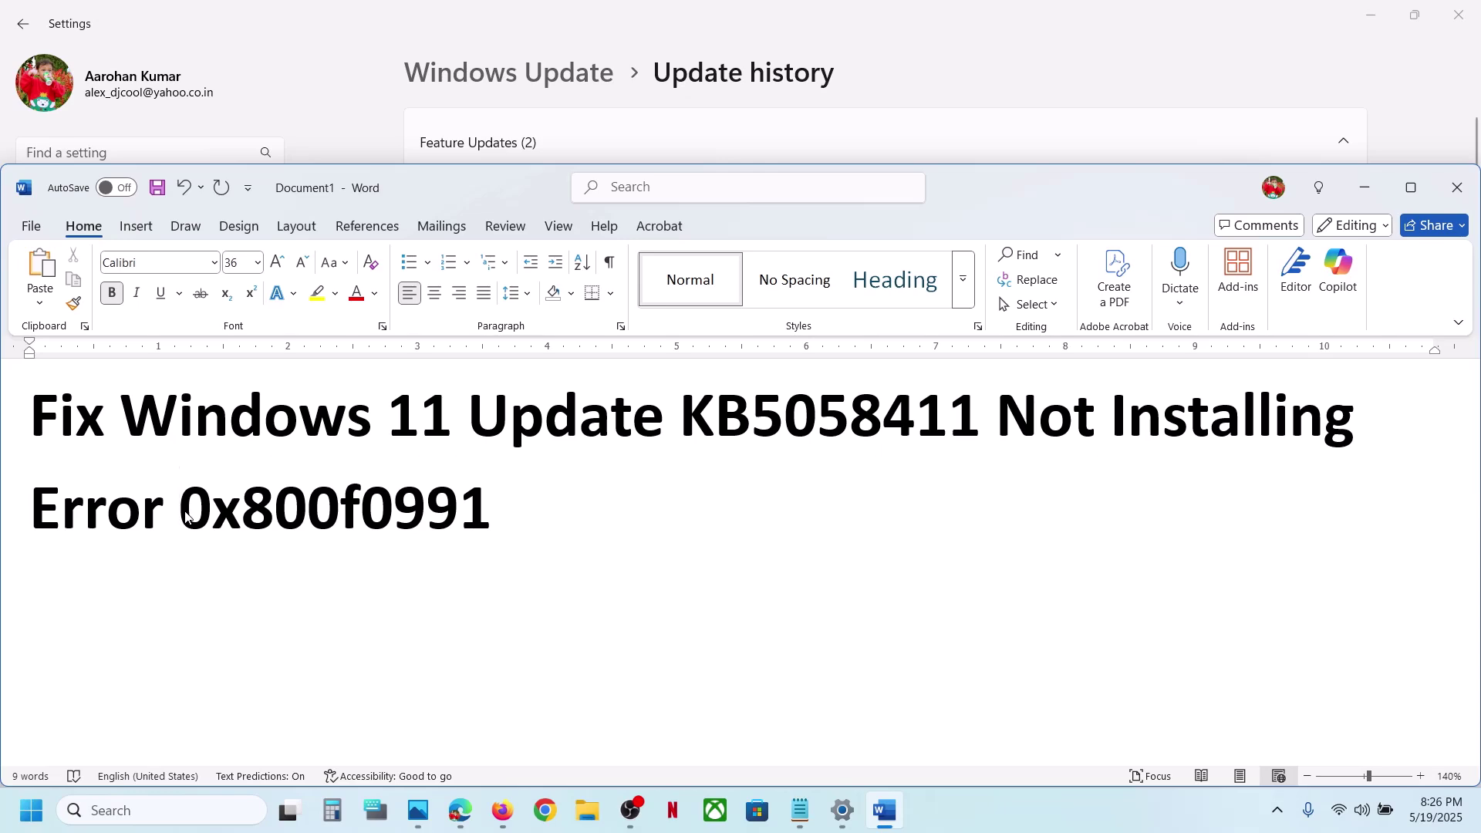
Highlight the error code 0x800f0991 in the document, then pause Windows updates for 1 week and resume them in Settings
left_click_drag(185, 515, 502, 519)
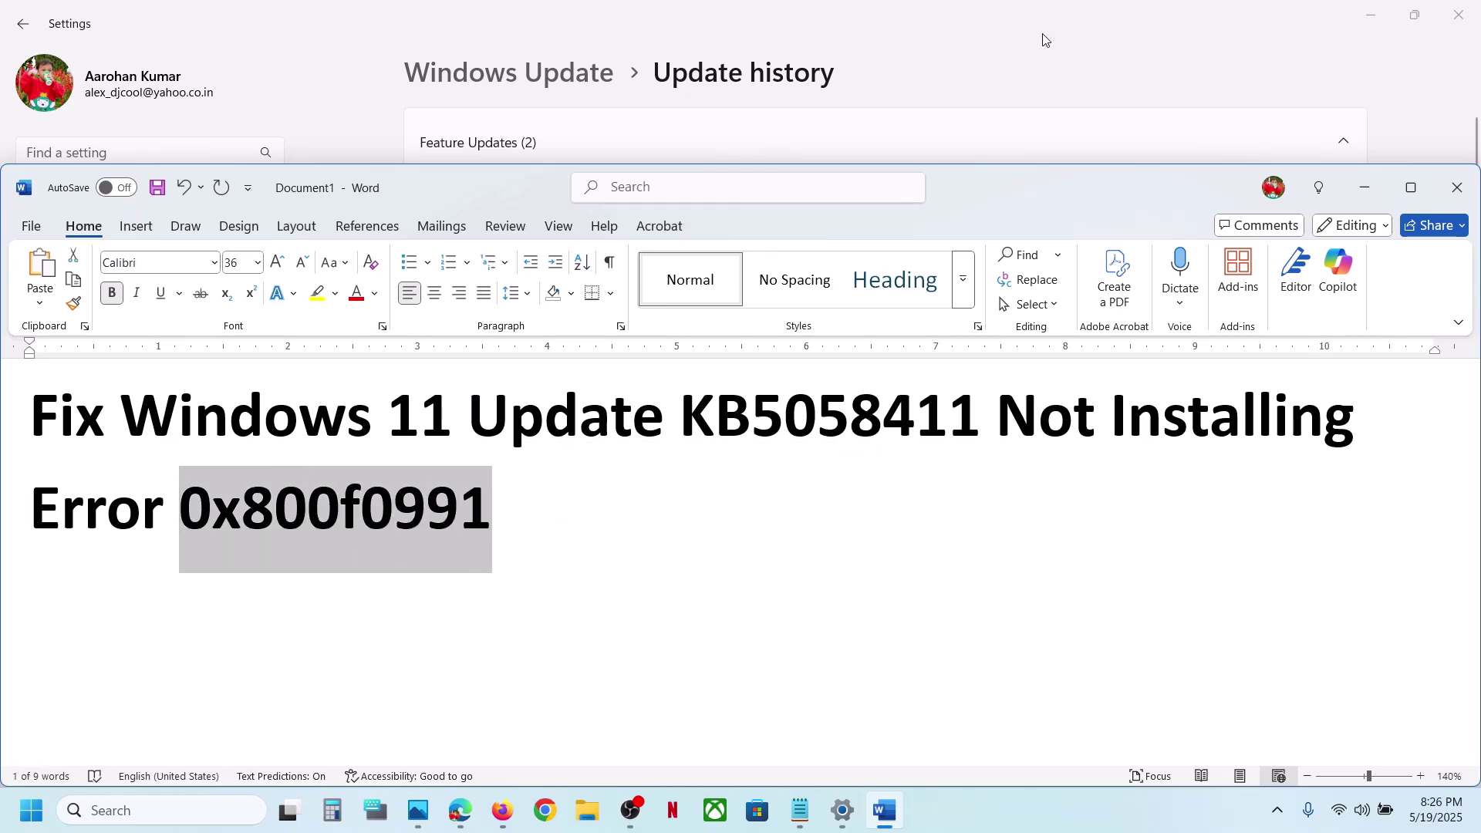
left_click(1033, 62)
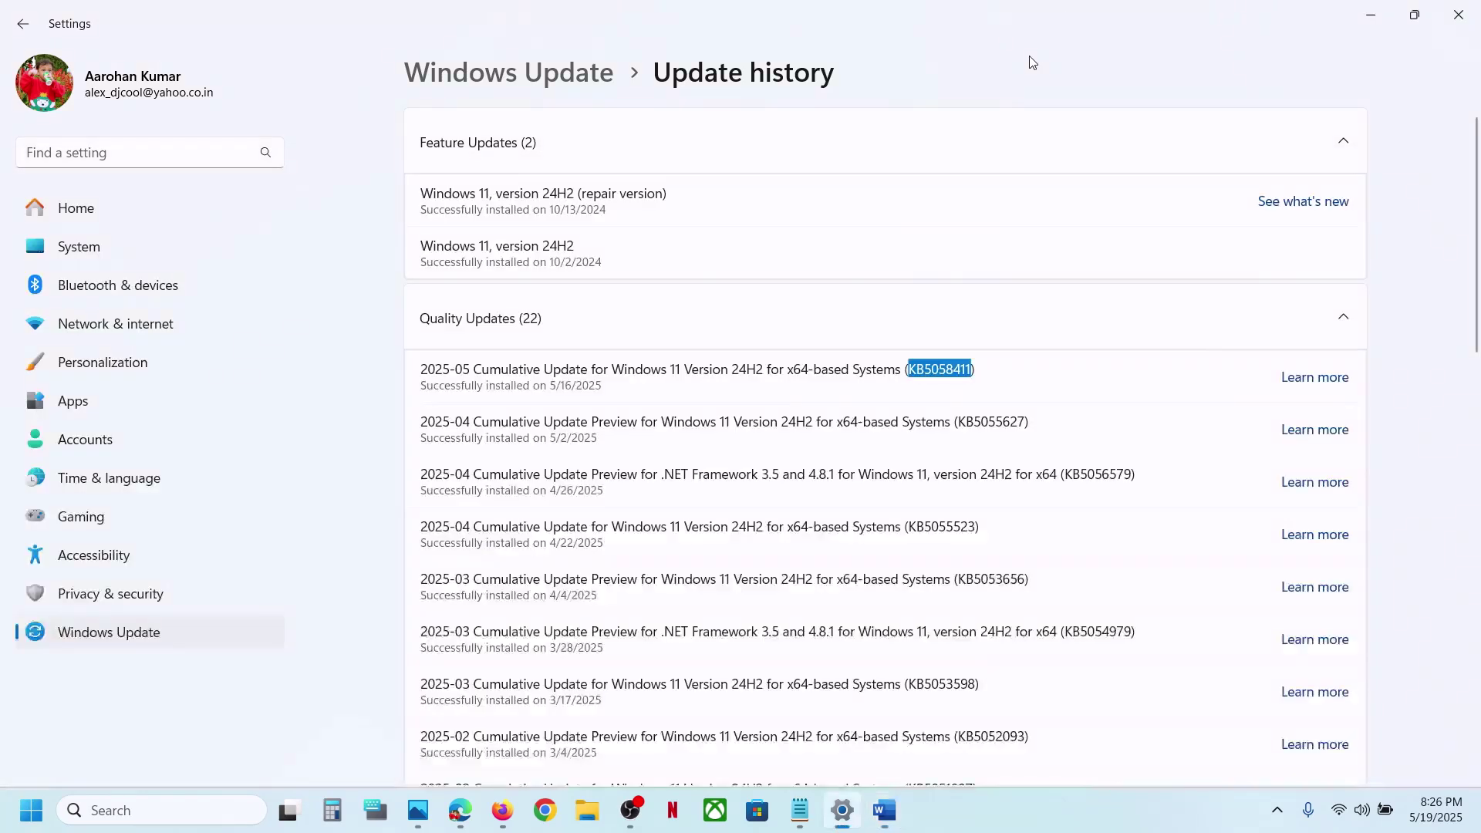
left_click(121, 634)
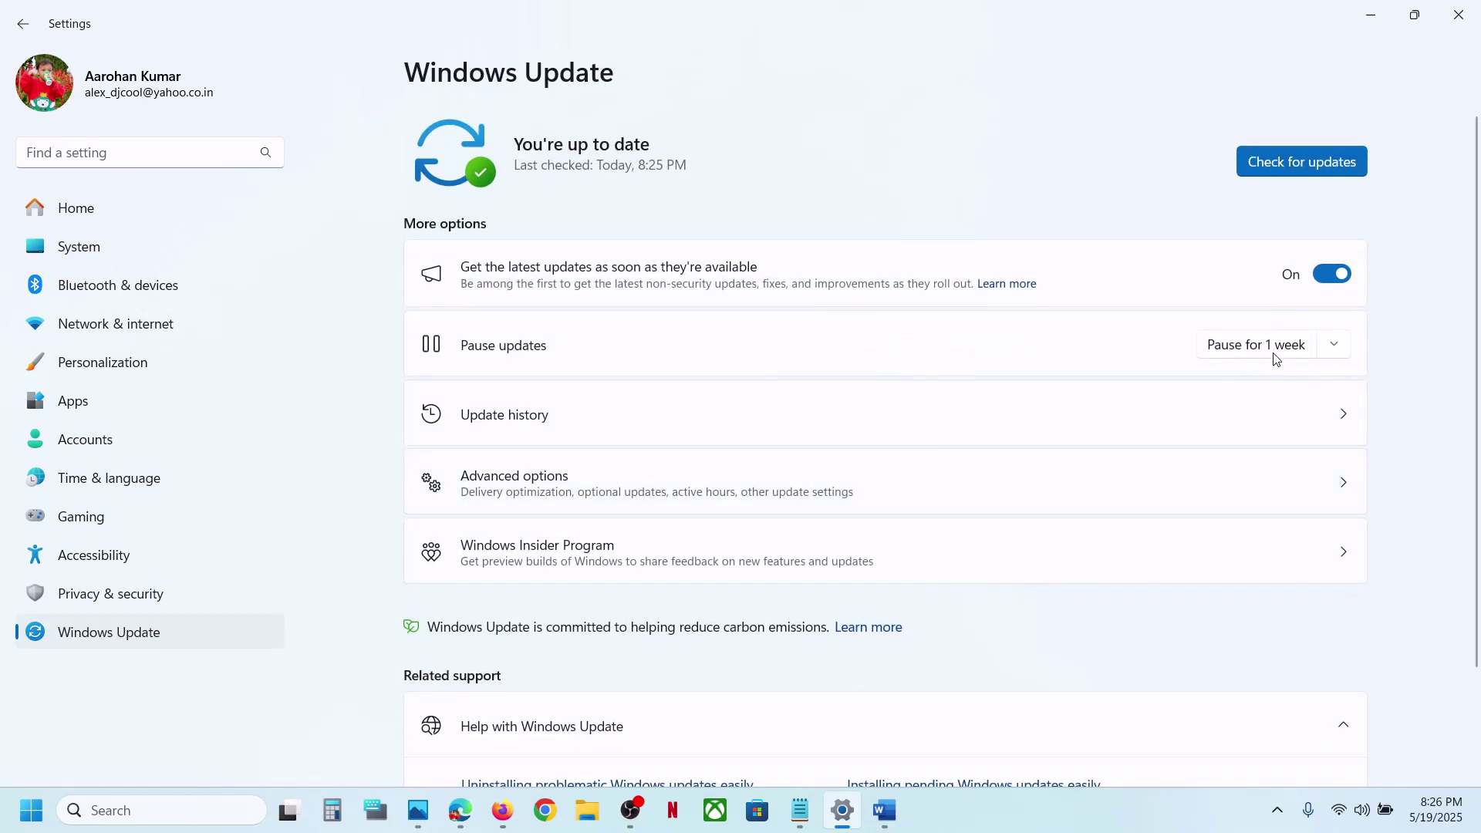
left_click(1240, 351)
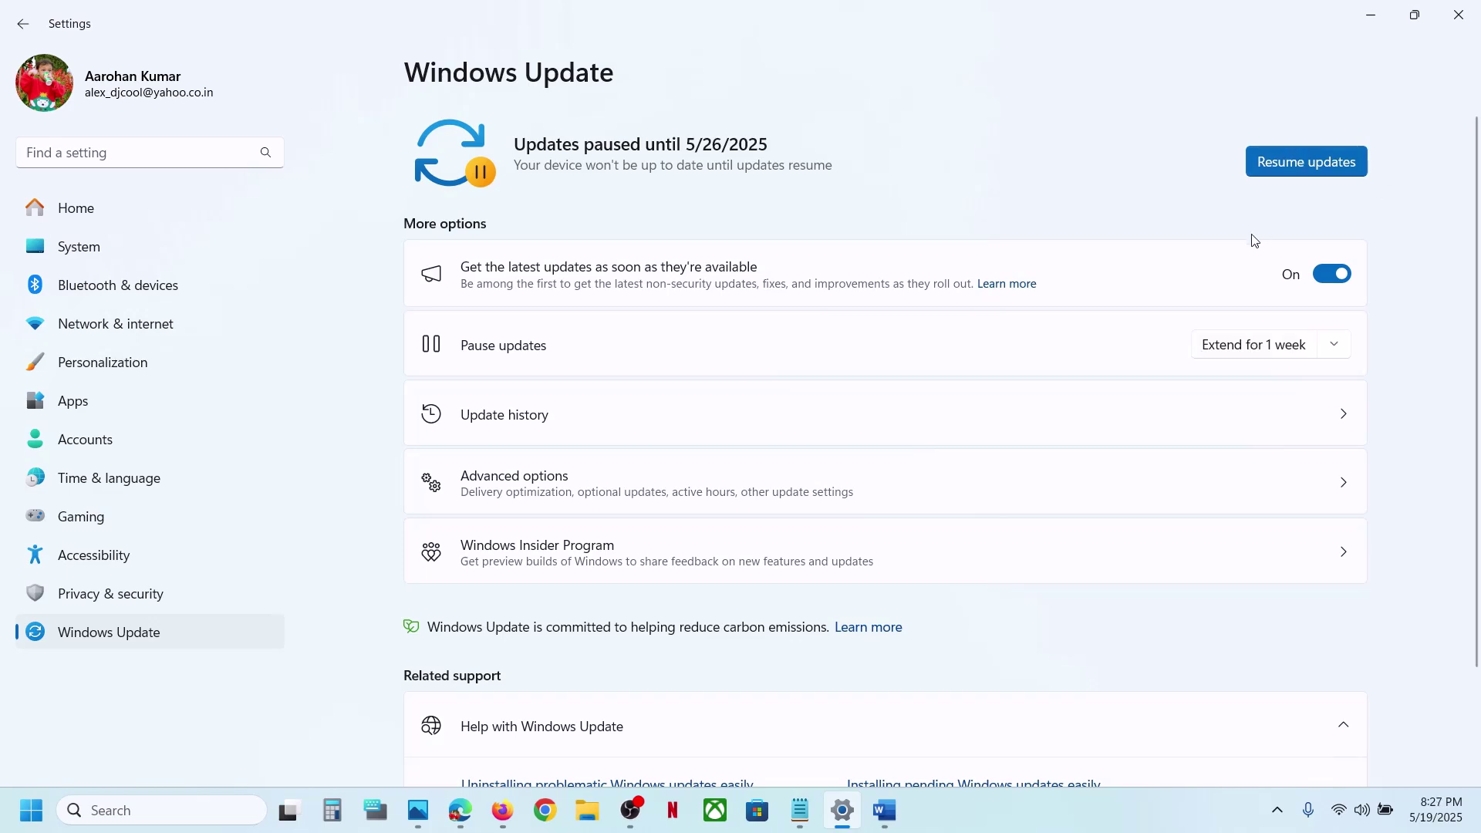
left_click(1294, 171)
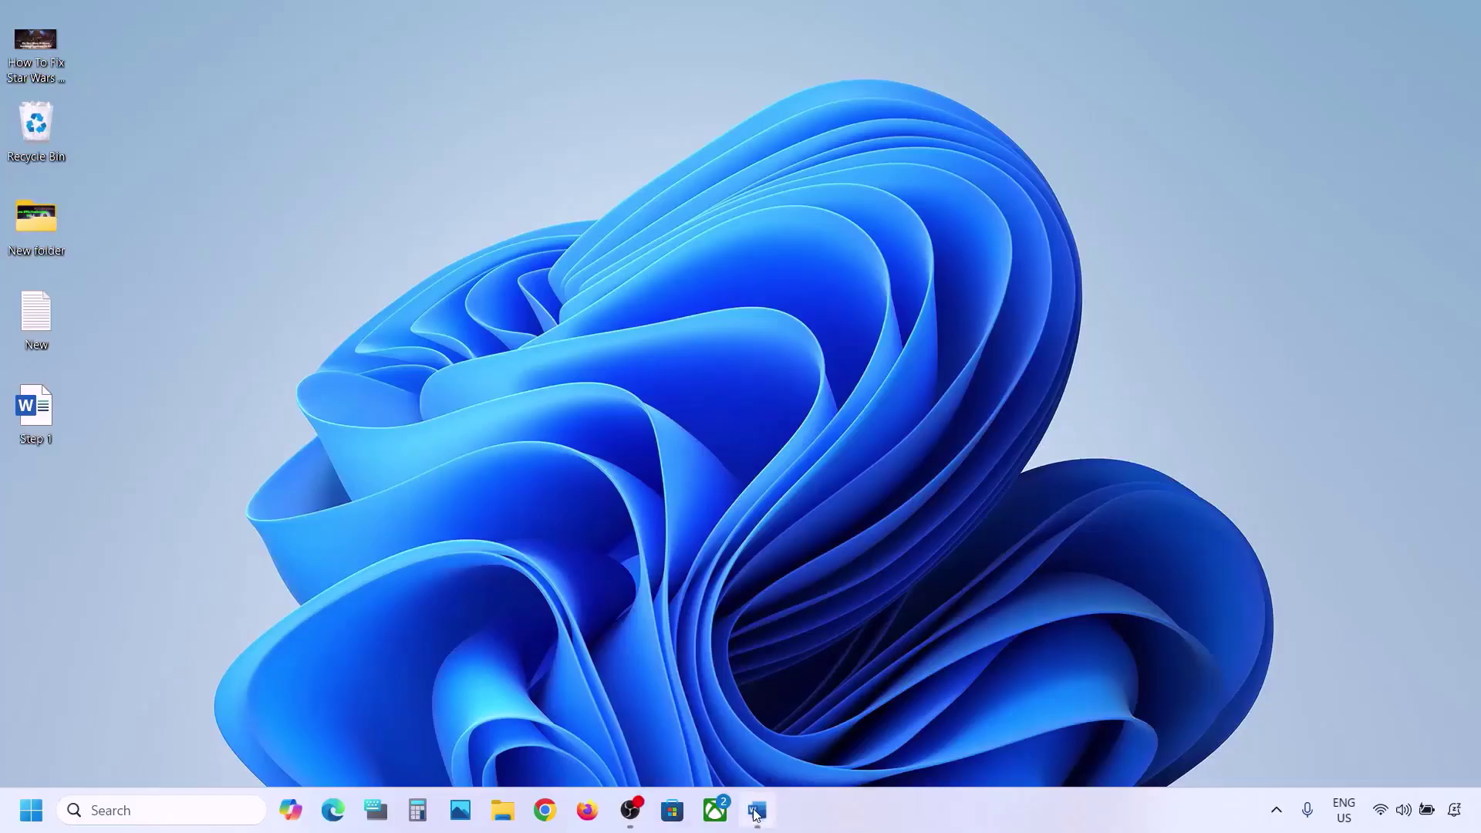
Highlight "Start App Readiness Service" in the Word notes and open the Services console
left_click(756, 811)
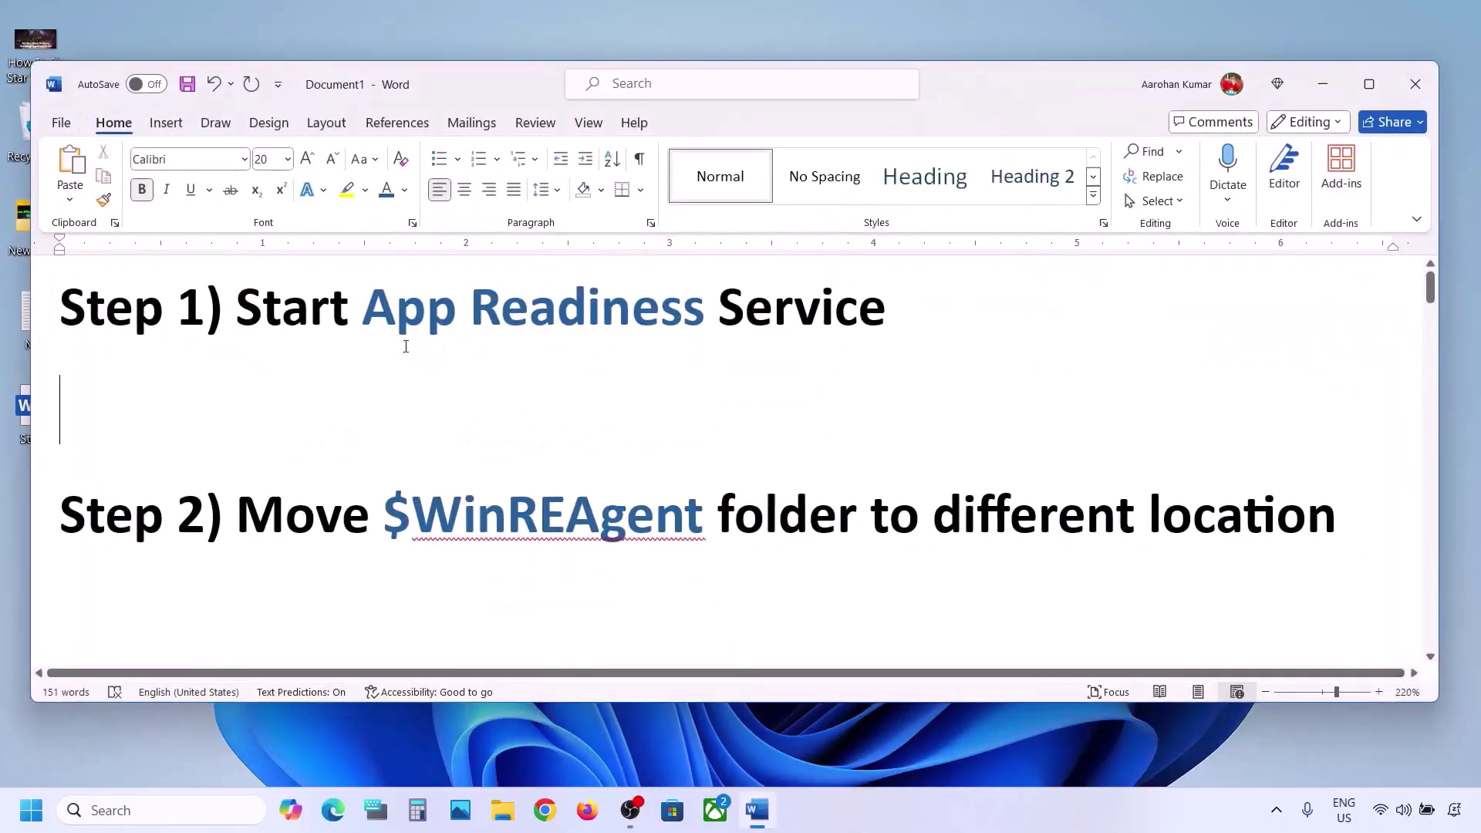
left_click_drag(237, 308, 752, 303)
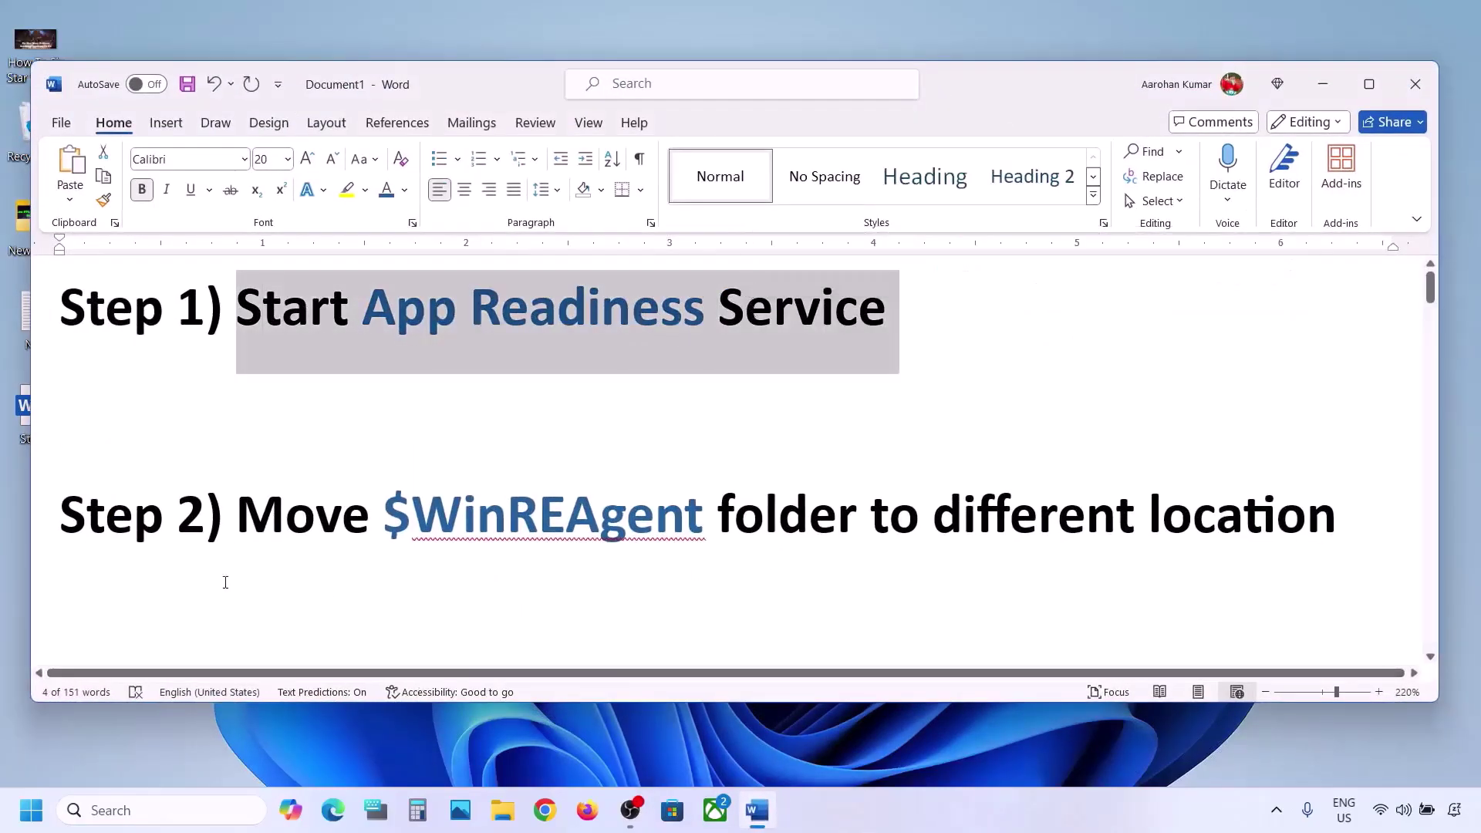
left_click(114, 808)
type("services")
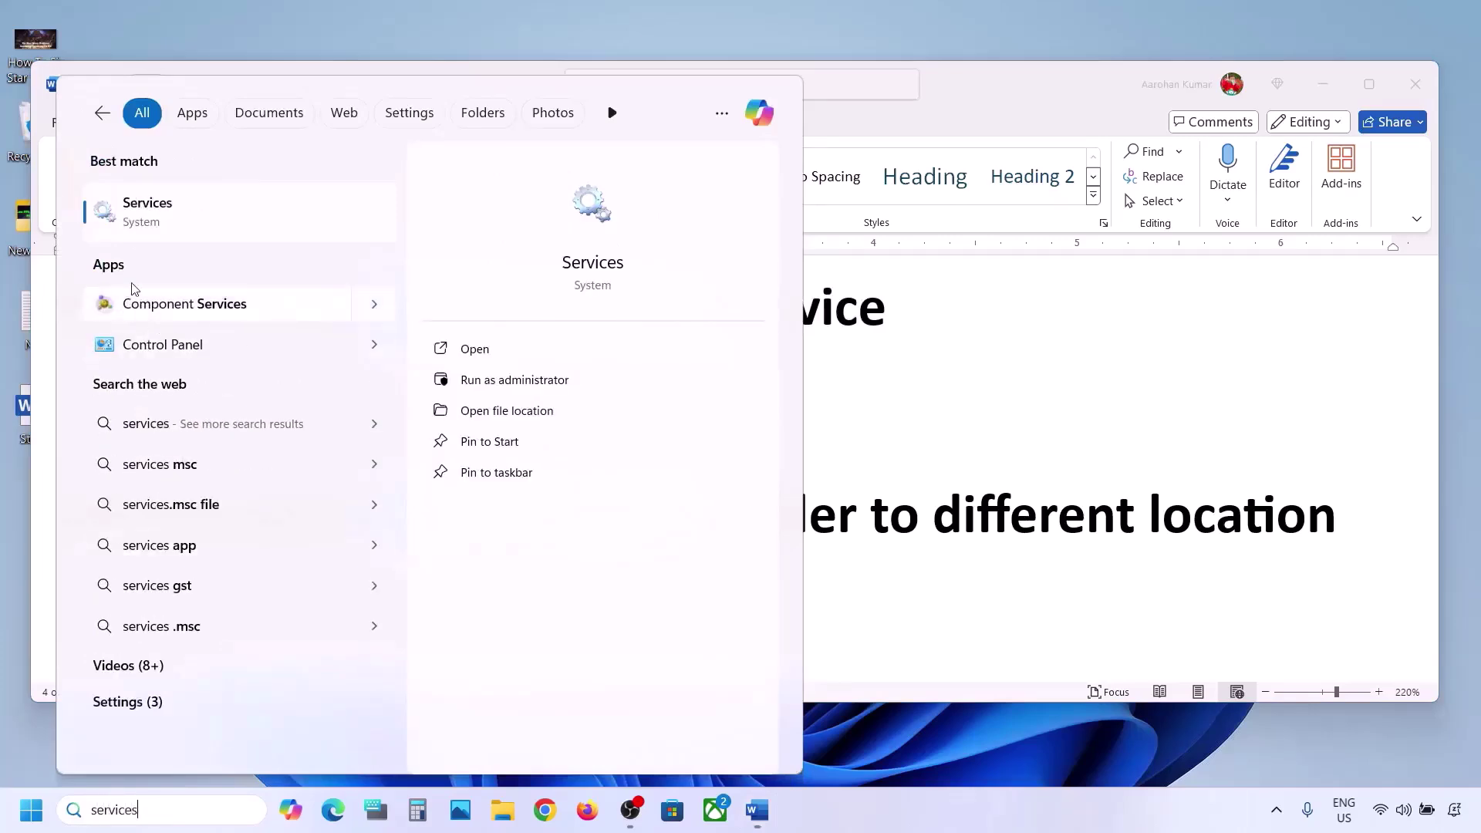
left_click(185, 223)
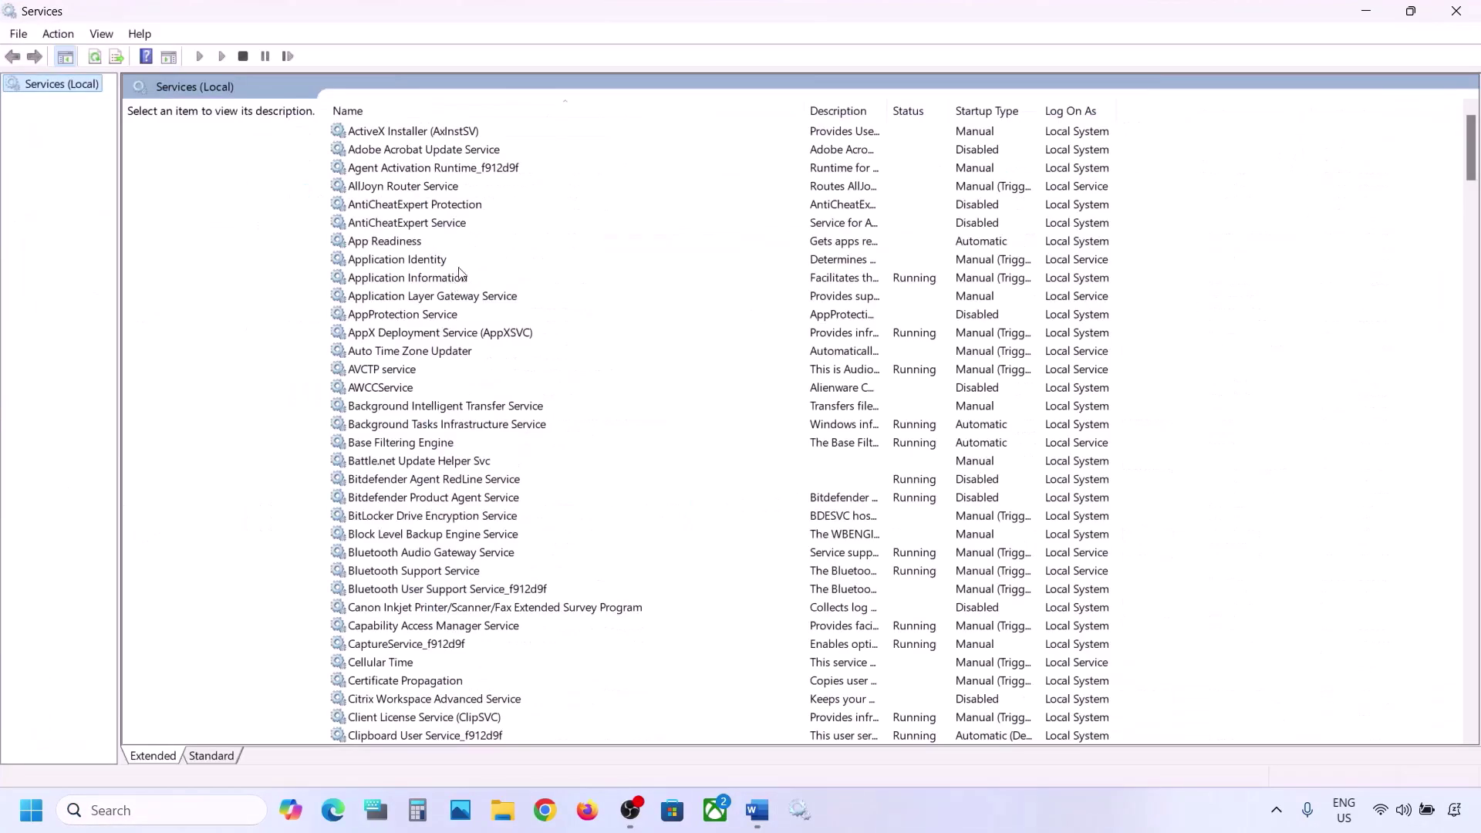
Set the App Readiness service's startup type to Automatic and start the service
left_click(421, 244)
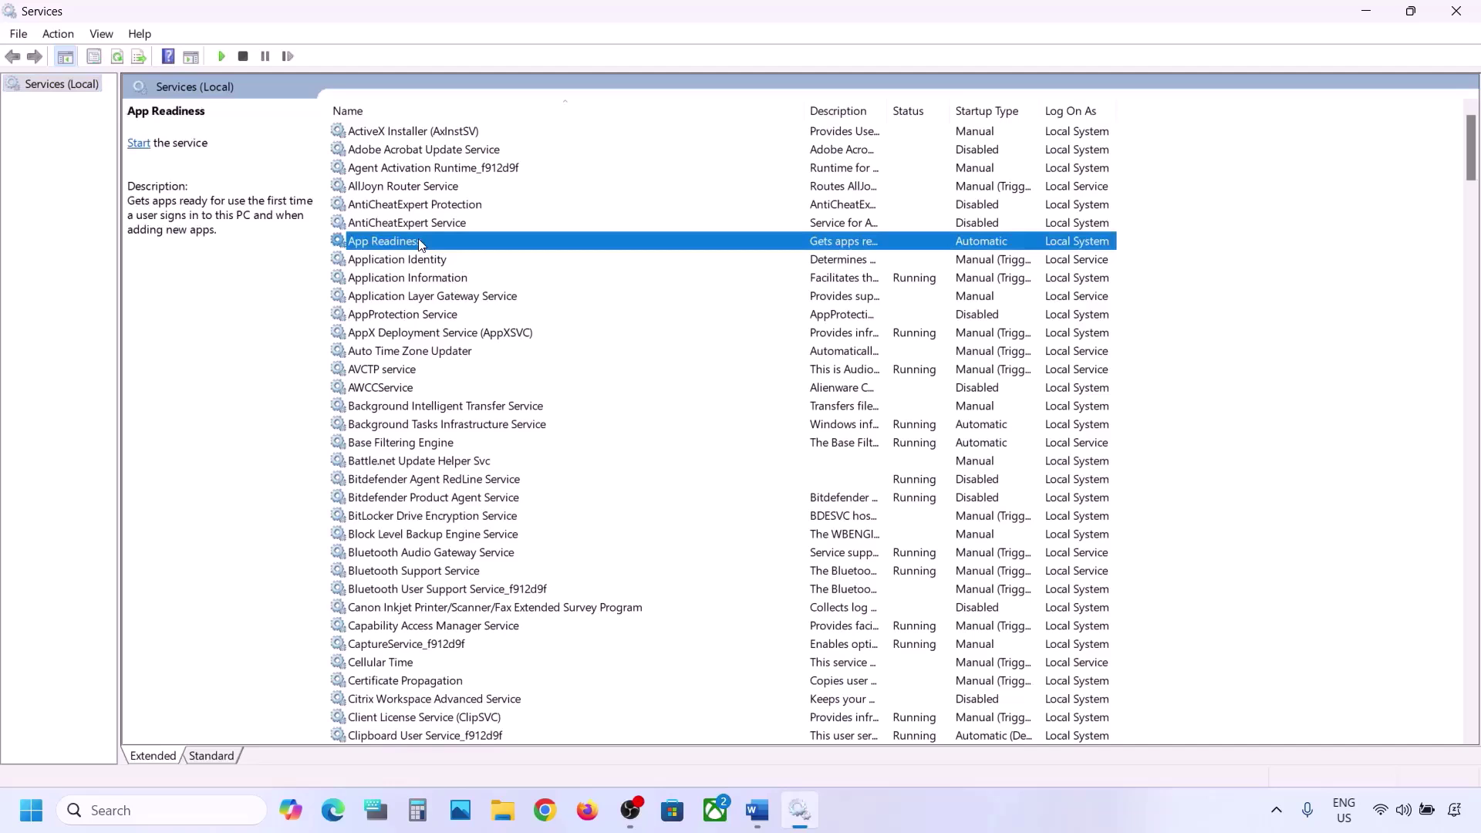
double_click(460, 246)
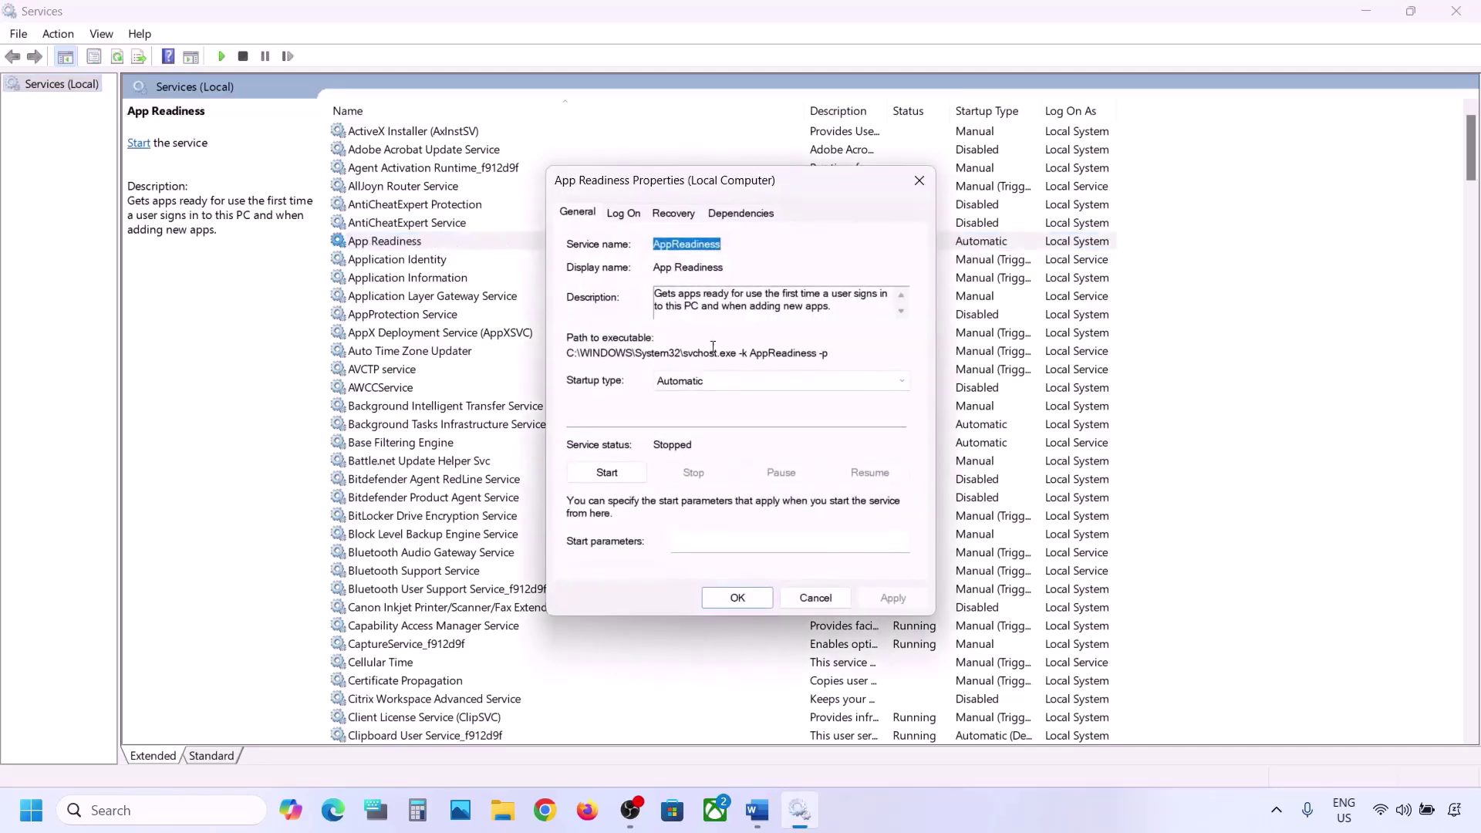
left_click(684, 384)
left_click(704, 416)
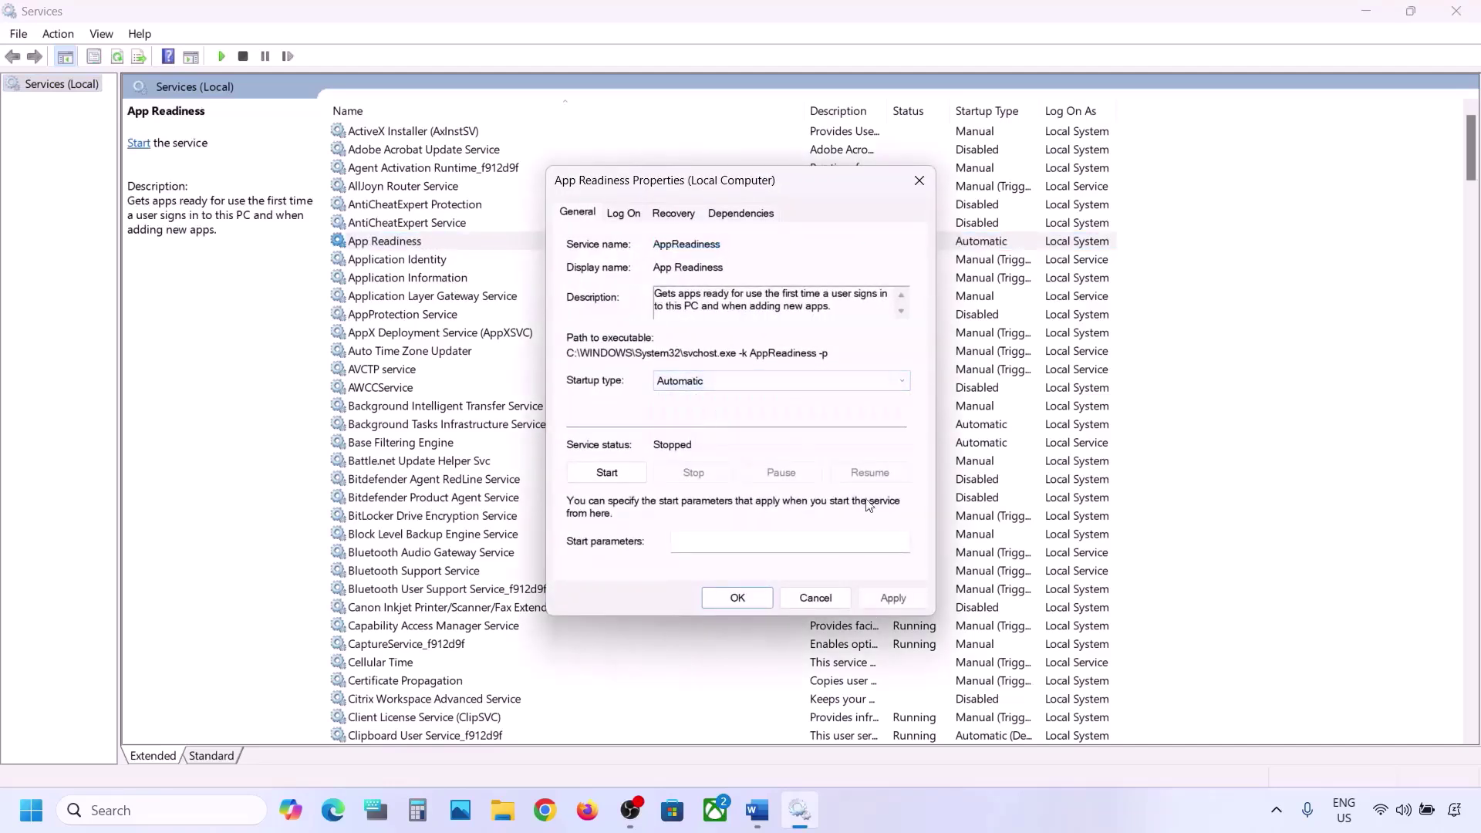
left_click(893, 600)
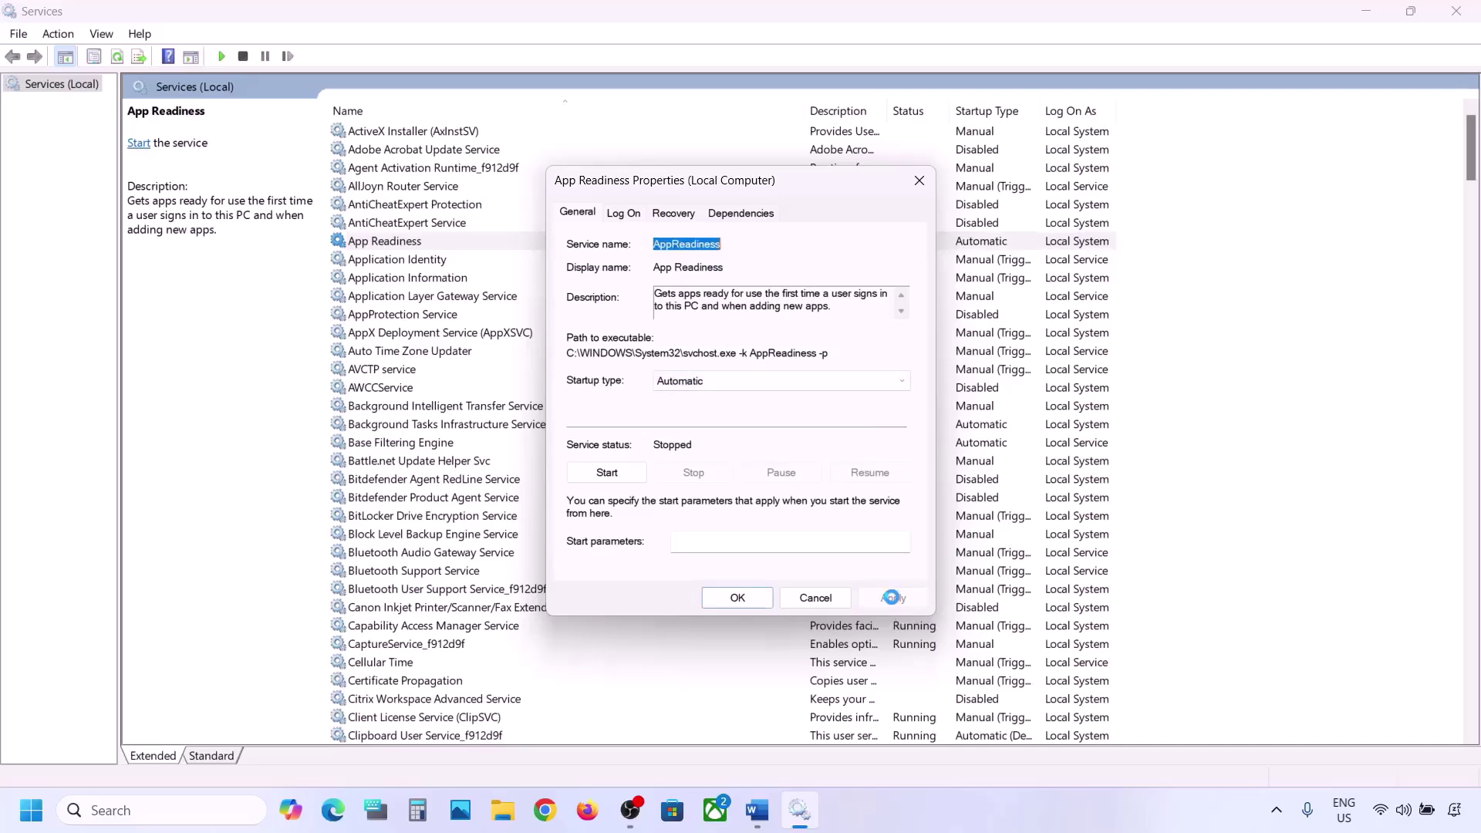
left_click(612, 478)
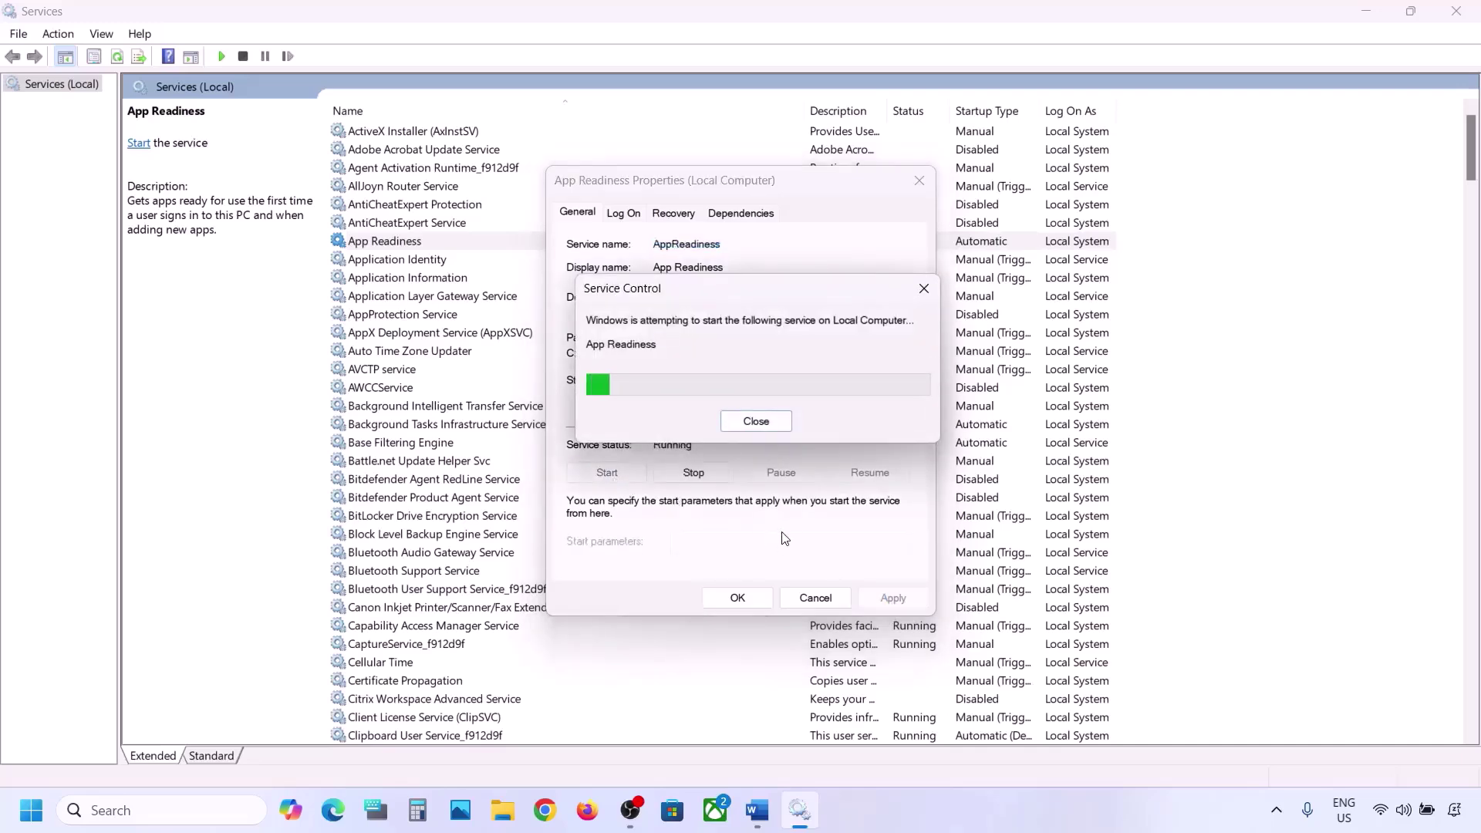
left_click(741, 598)
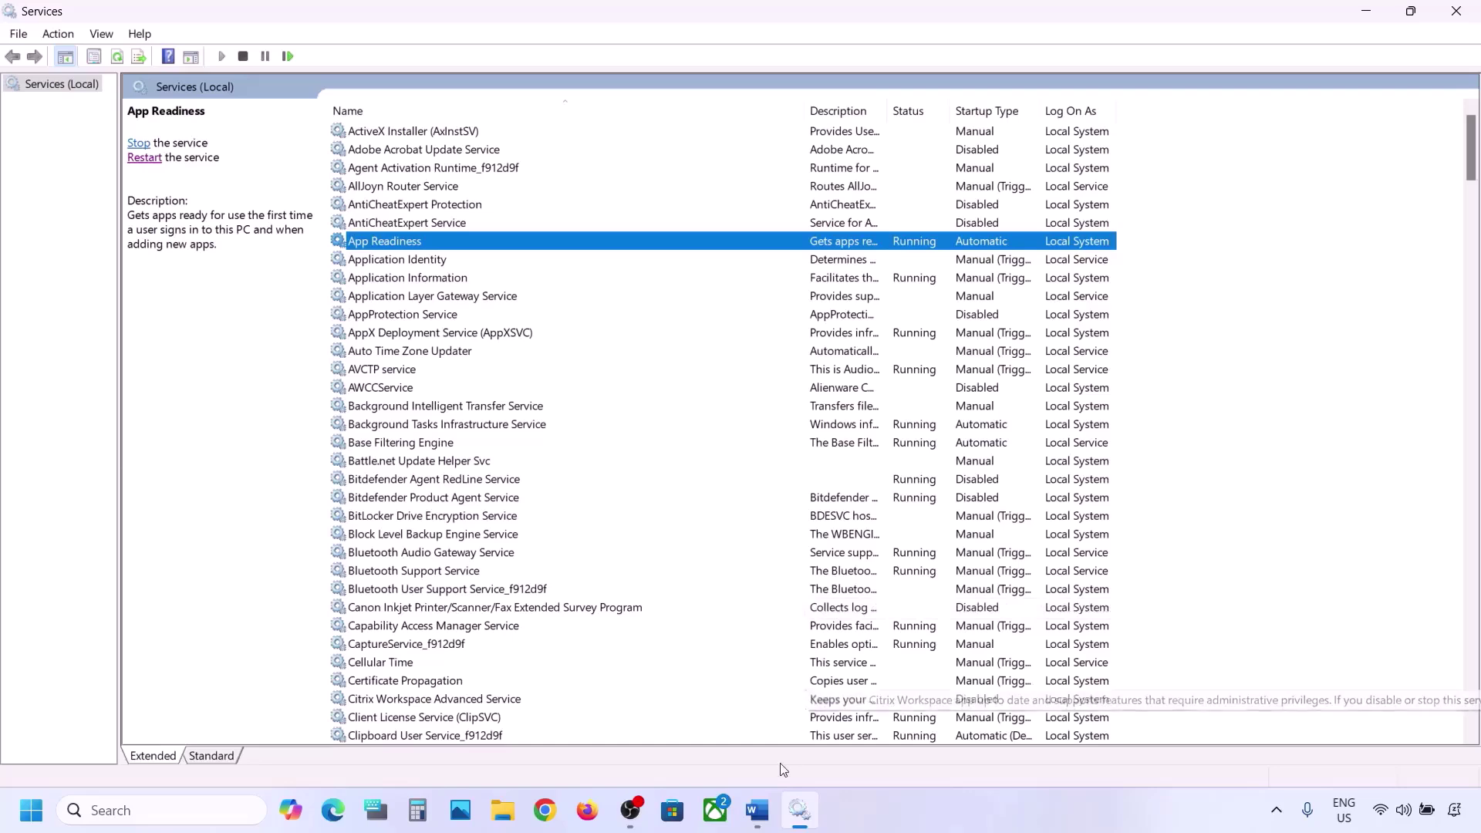
Highlight "$WinREAgent" in the Word notes and open the OS (C:) drive in File Explorer
left_click(758, 809)
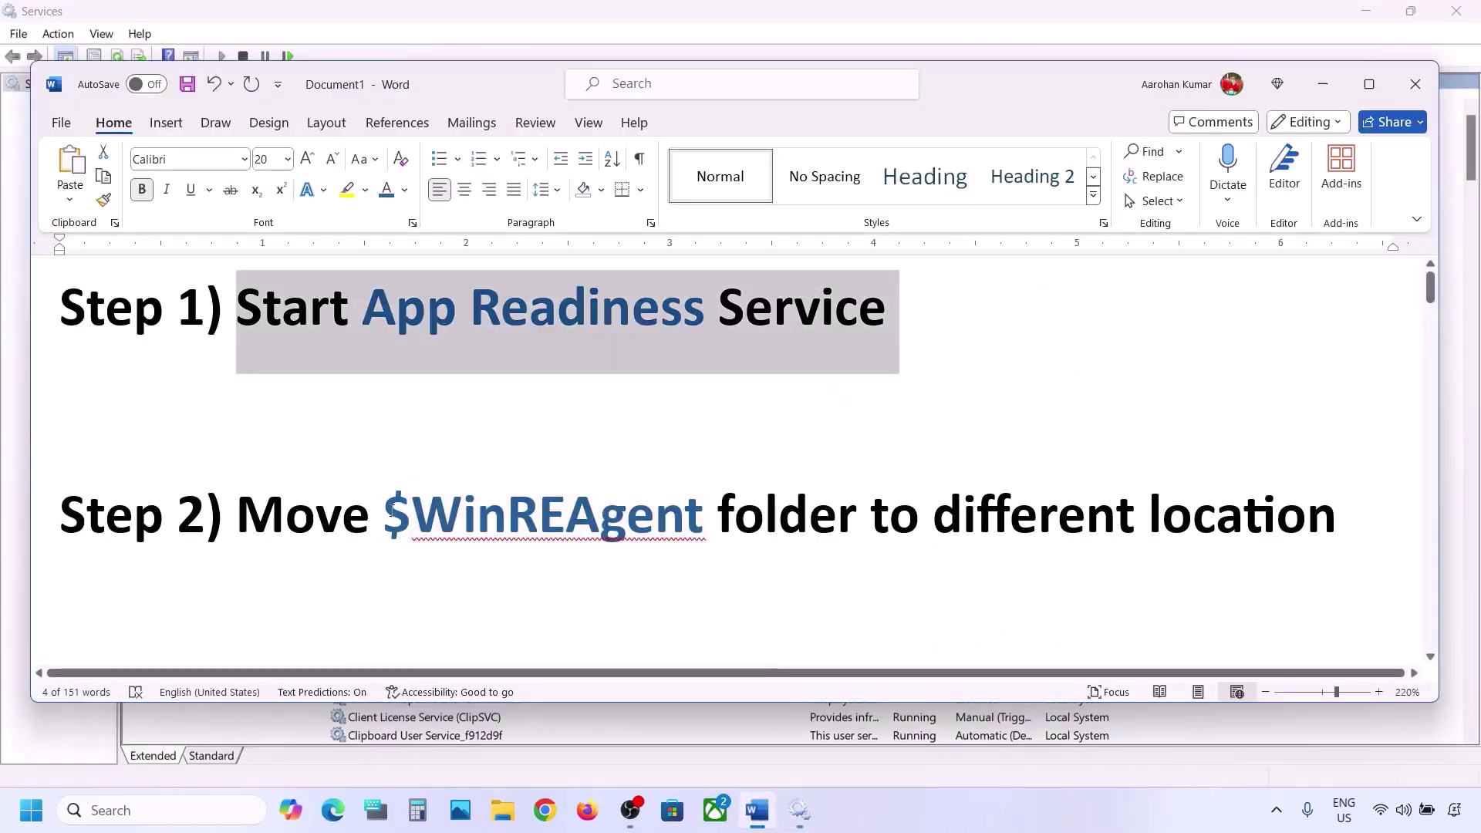
left_click_drag(385, 513, 715, 518)
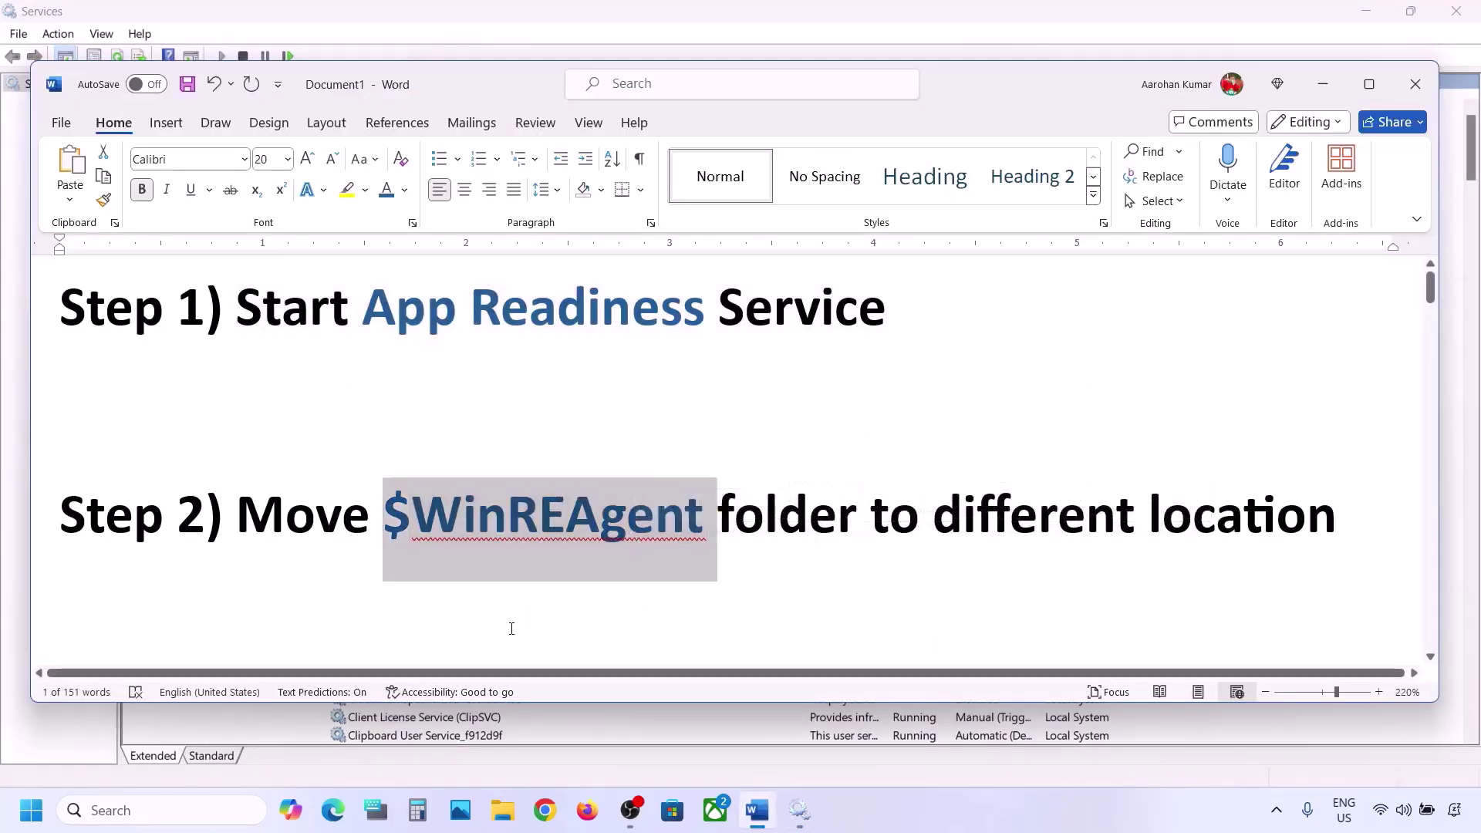
left_click(503, 809)
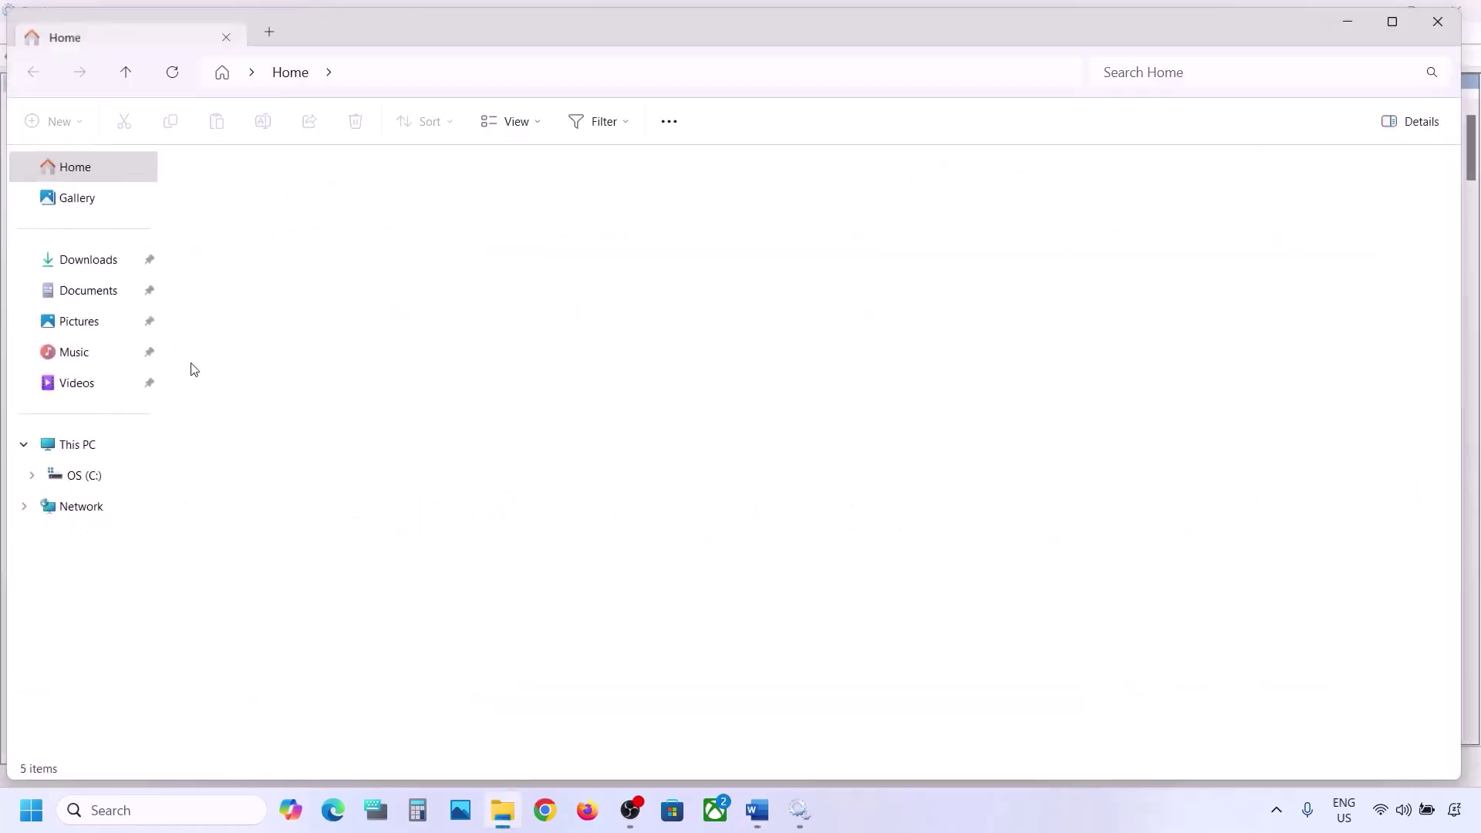
left_click(88, 447)
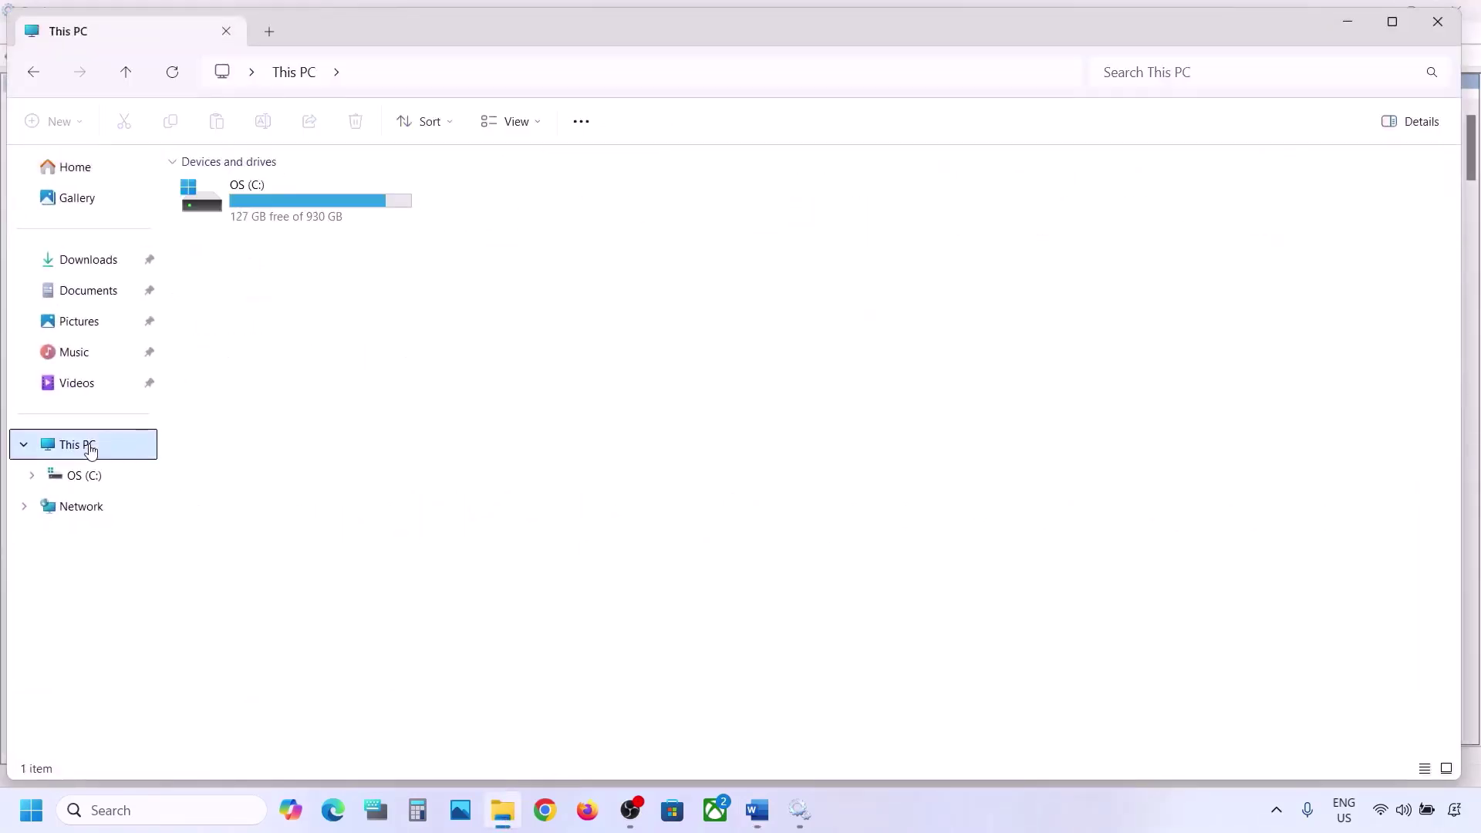
double_click(301, 221)
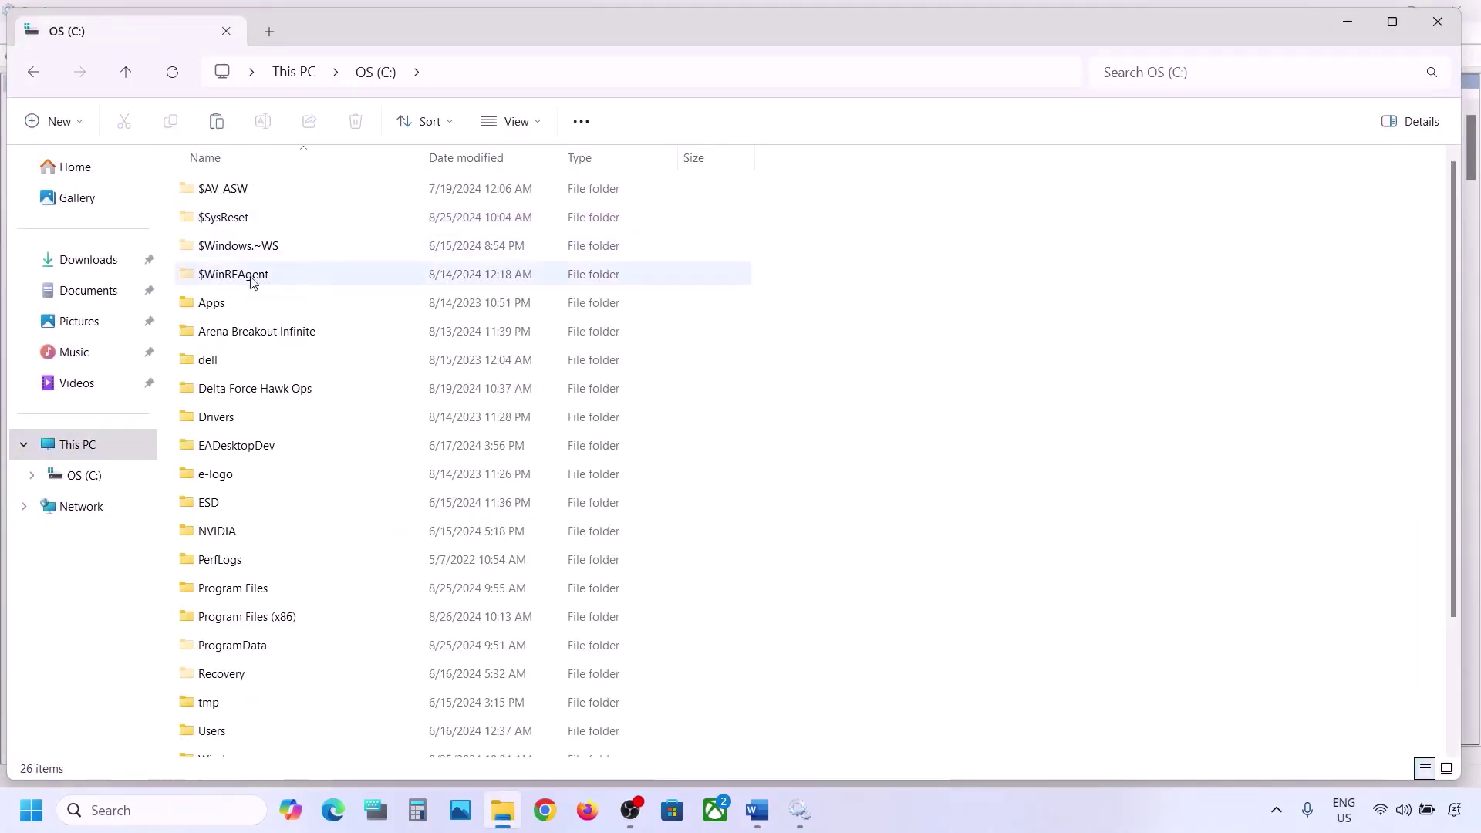
Select the $WinREAgent folder and check whether the Hidden items option is enabled in File Explorer
left_click(252, 282)
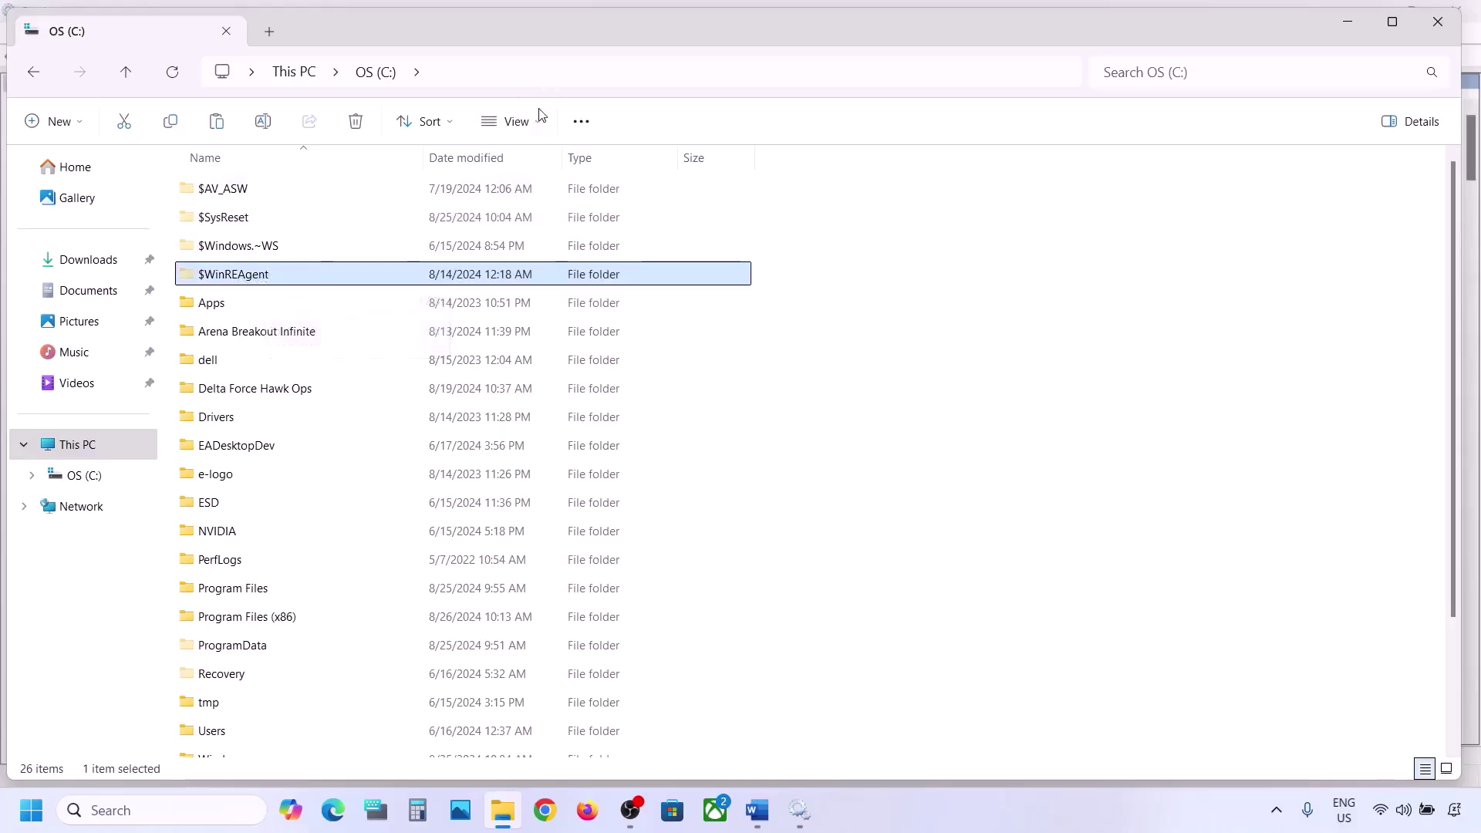
left_click(513, 121)
mouse_move(547, 492)
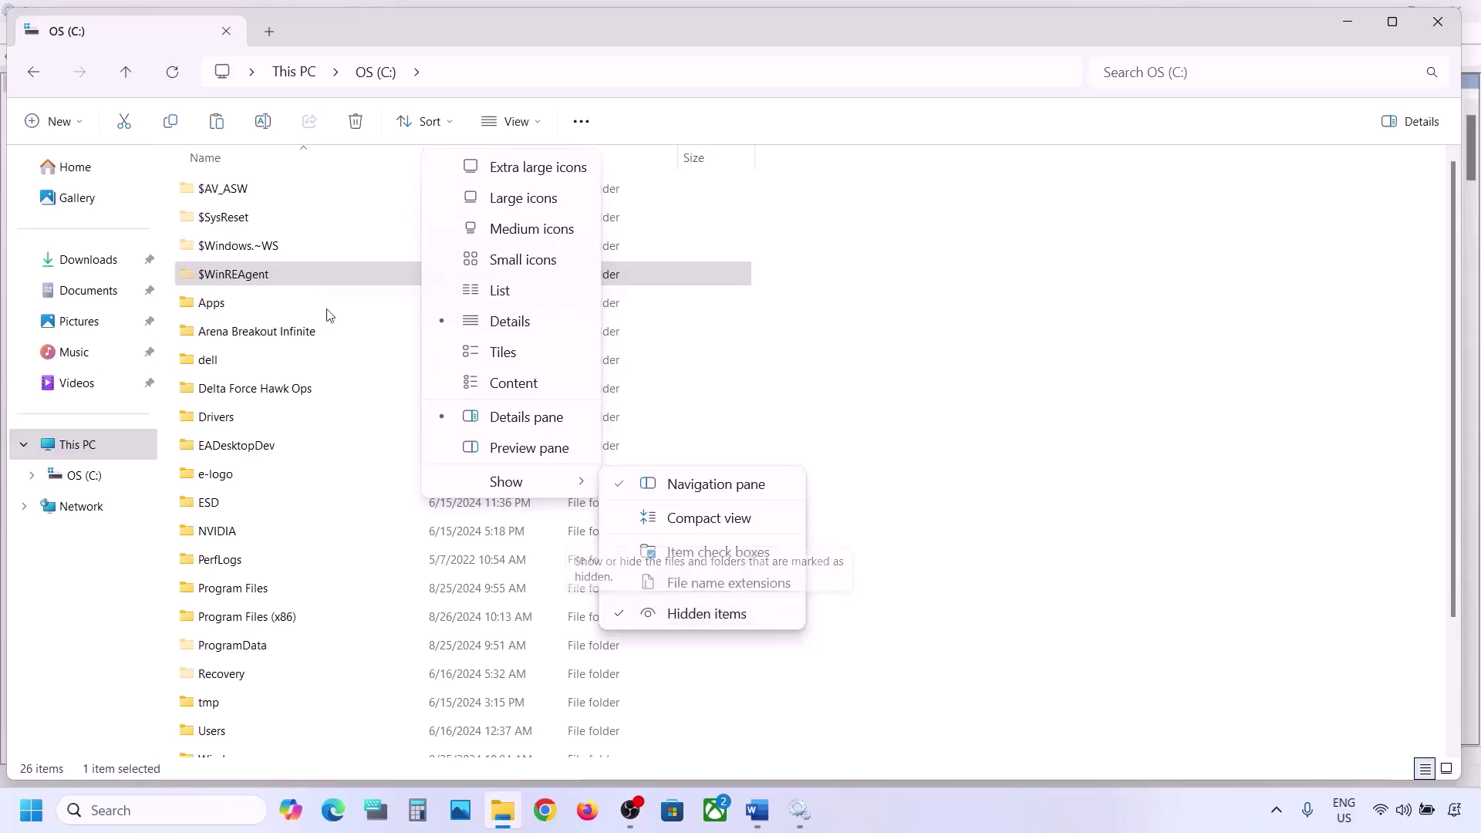
Copy the $WinREAgent folder from the C: drive to the desktop
left_click(241, 276)
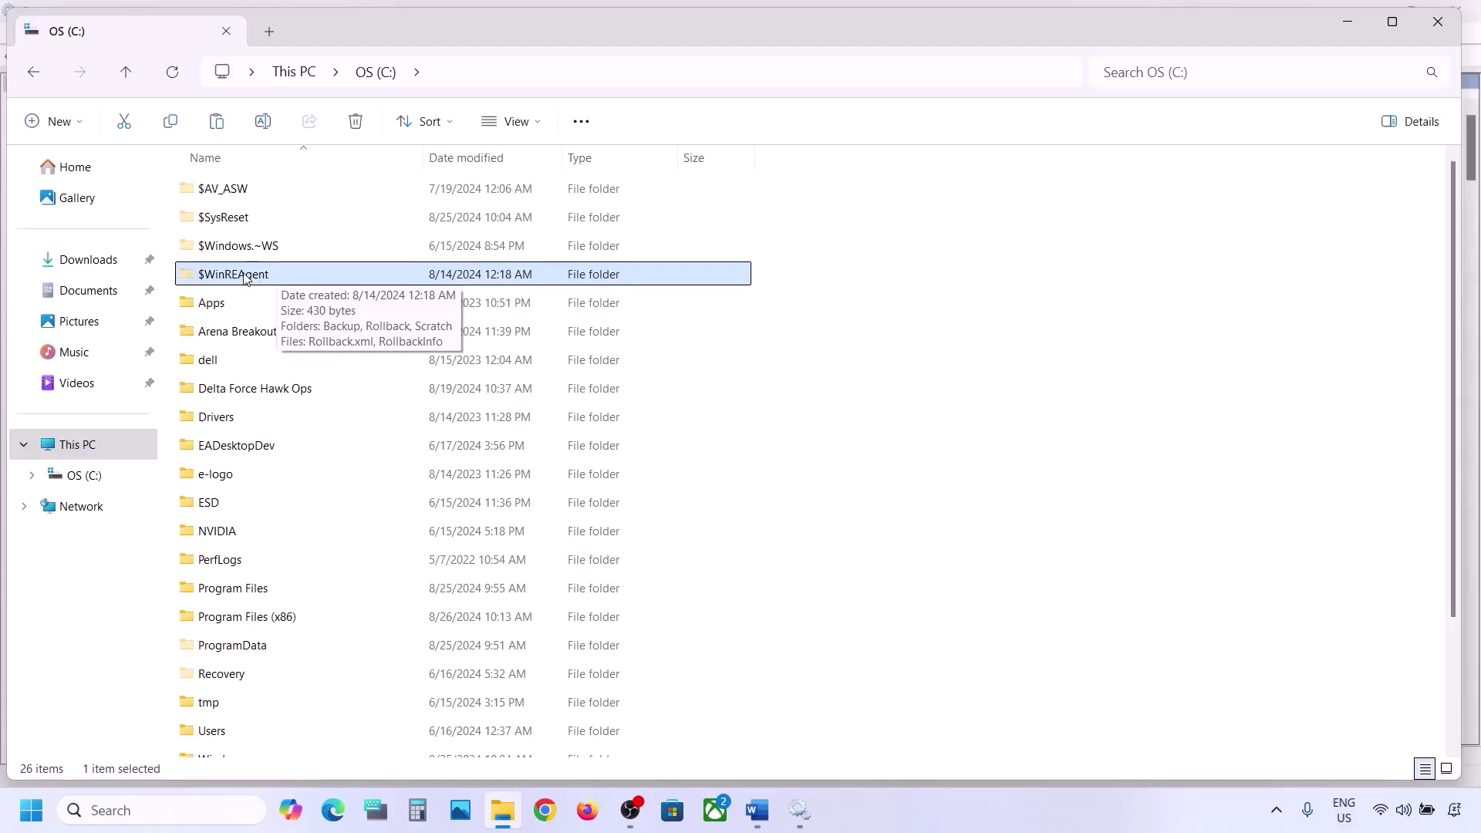
right_click(245, 278)
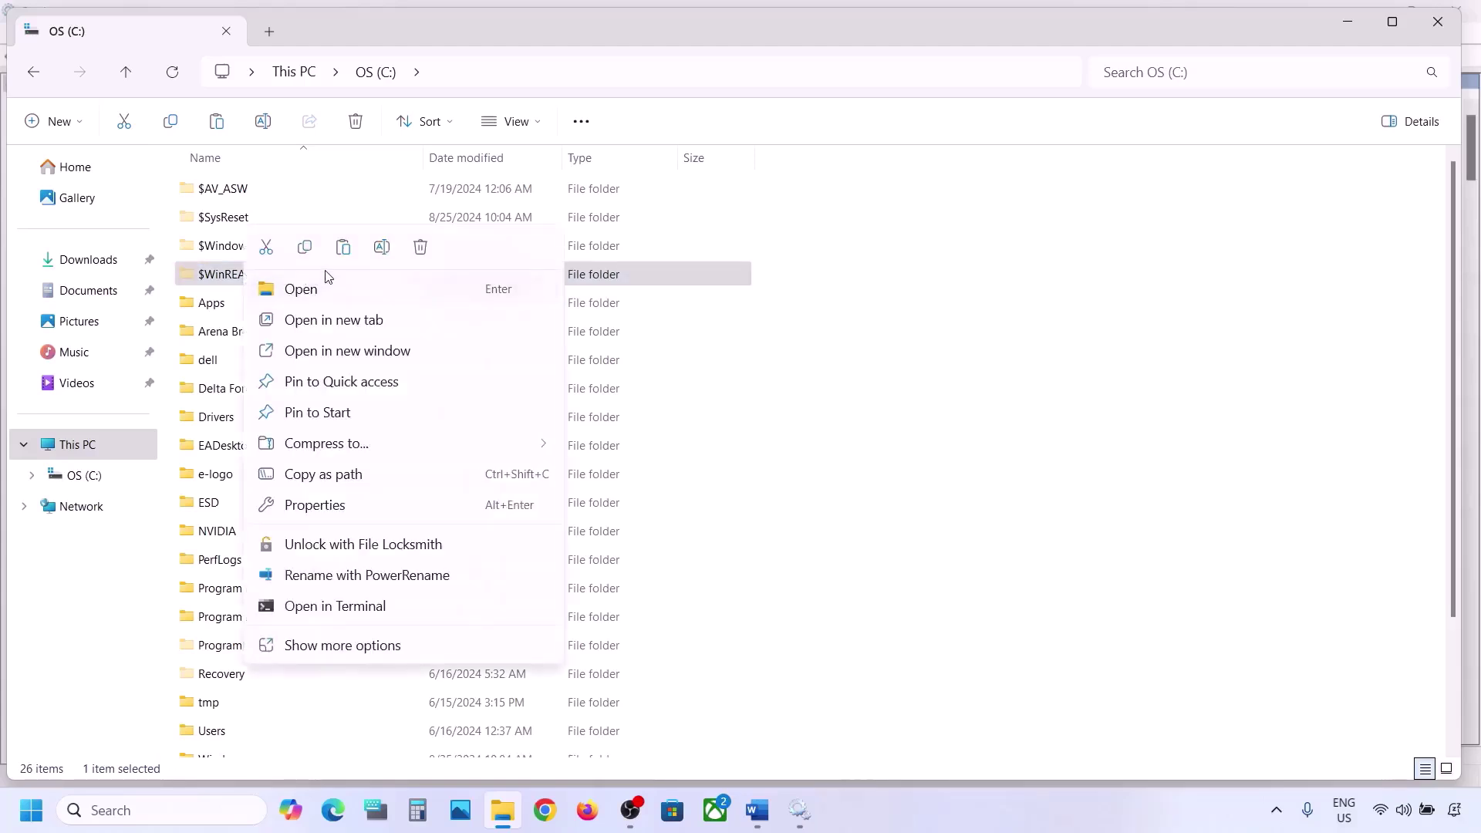
left_click(306, 250)
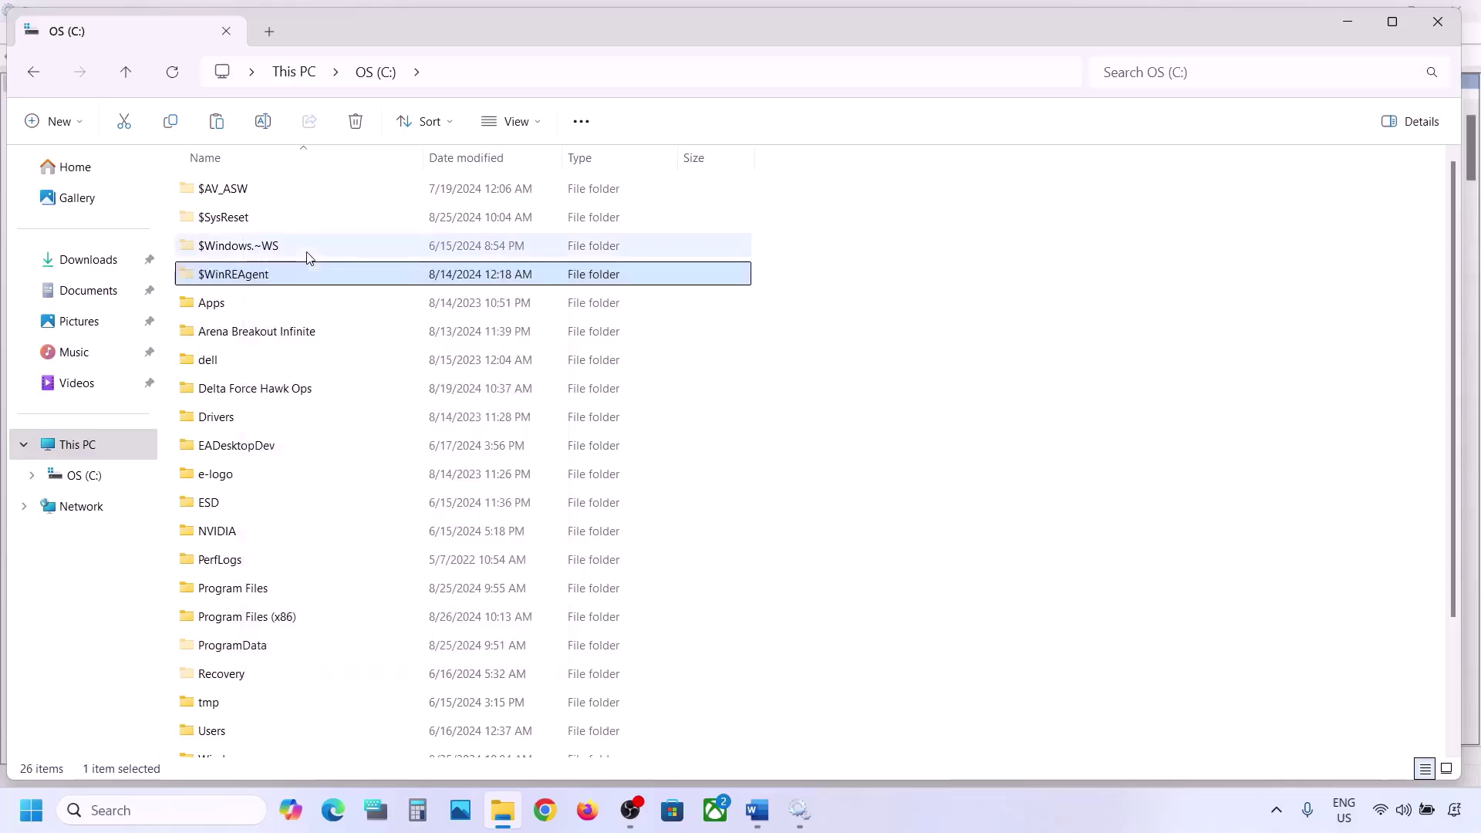
key("super+d")
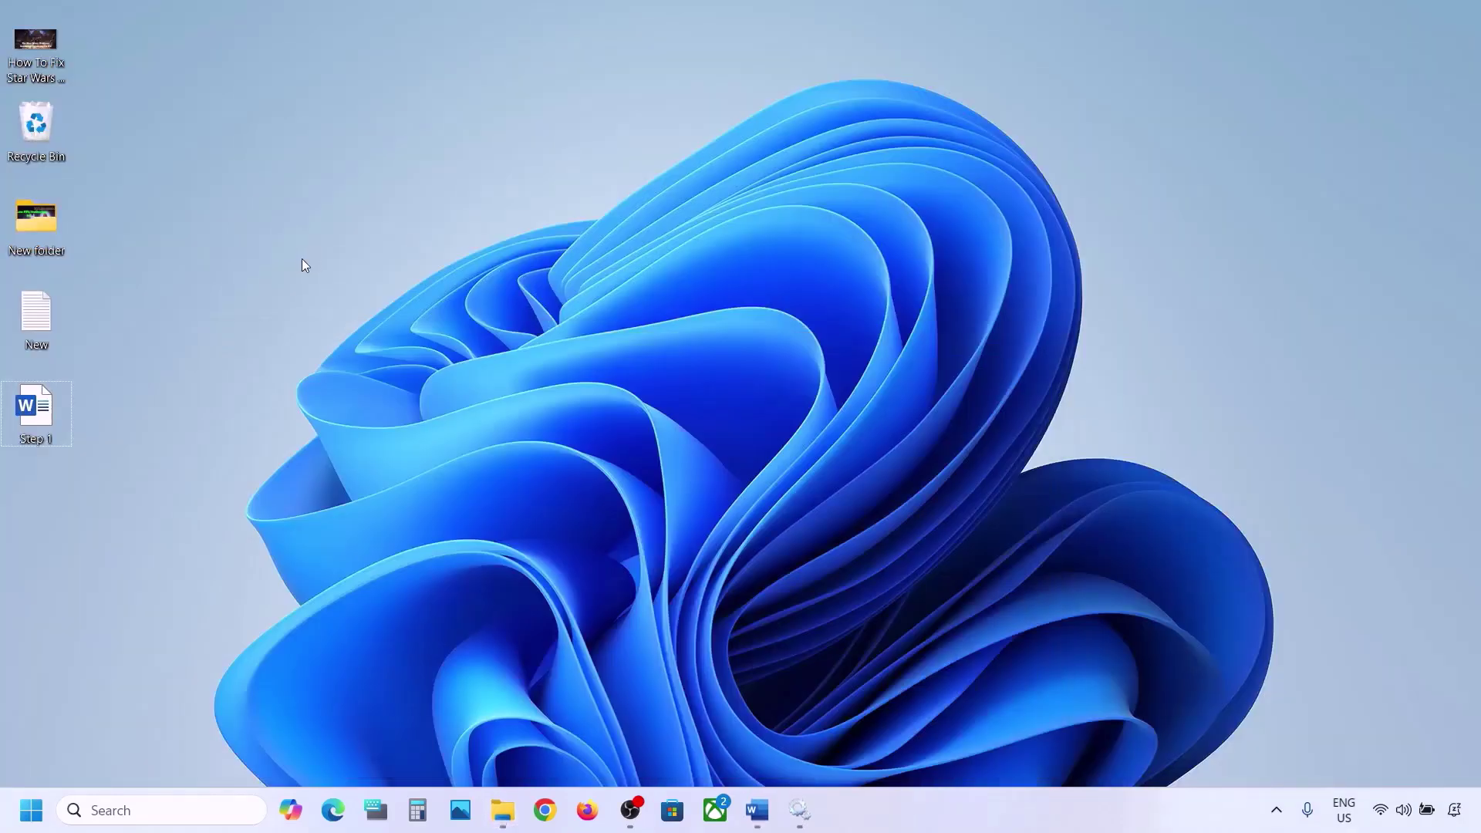
key("ctrl+v")
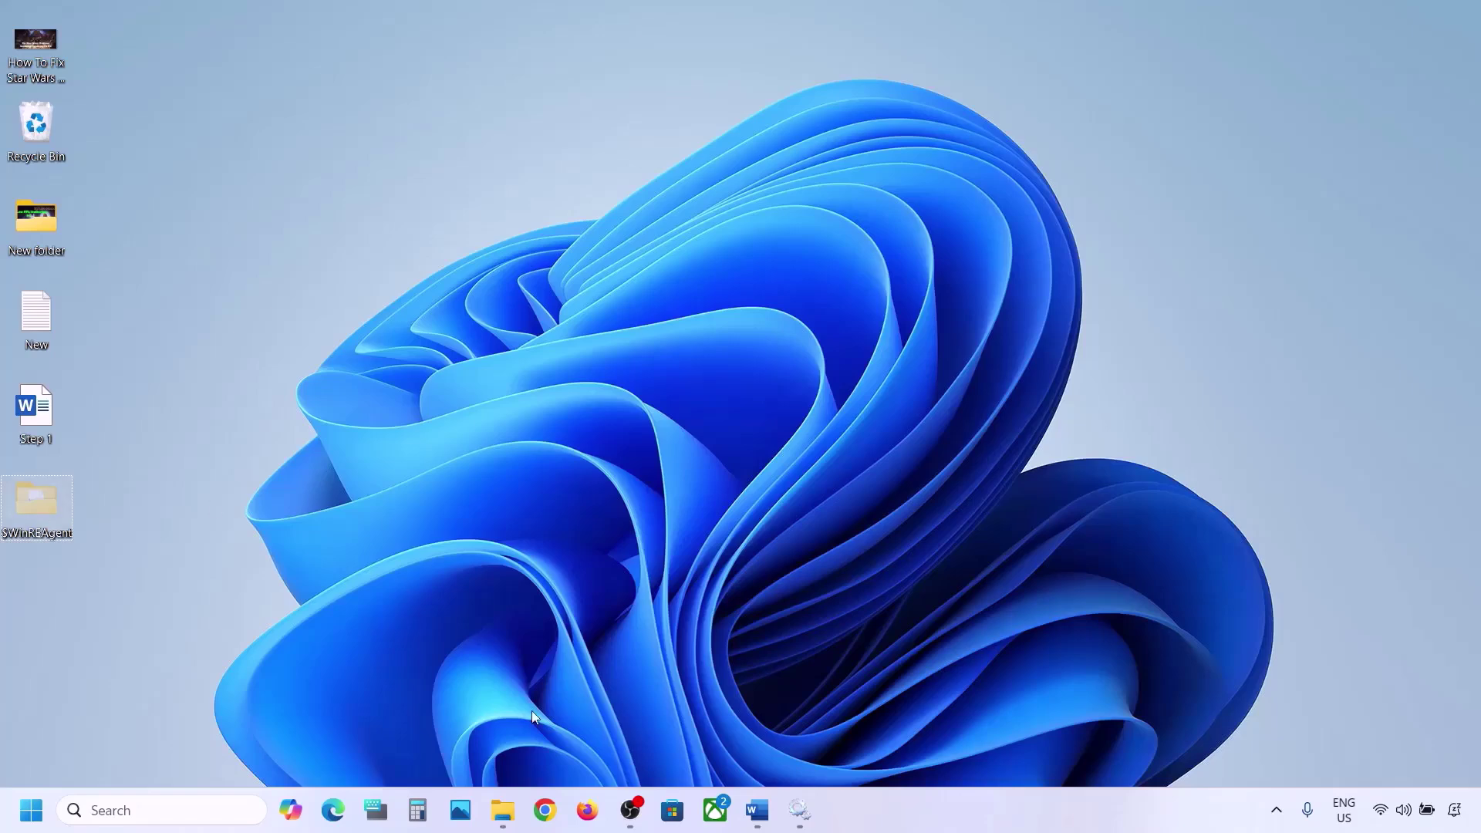
Delete the original $WinREAgent folder from the C: drive
left_click(502, 810)
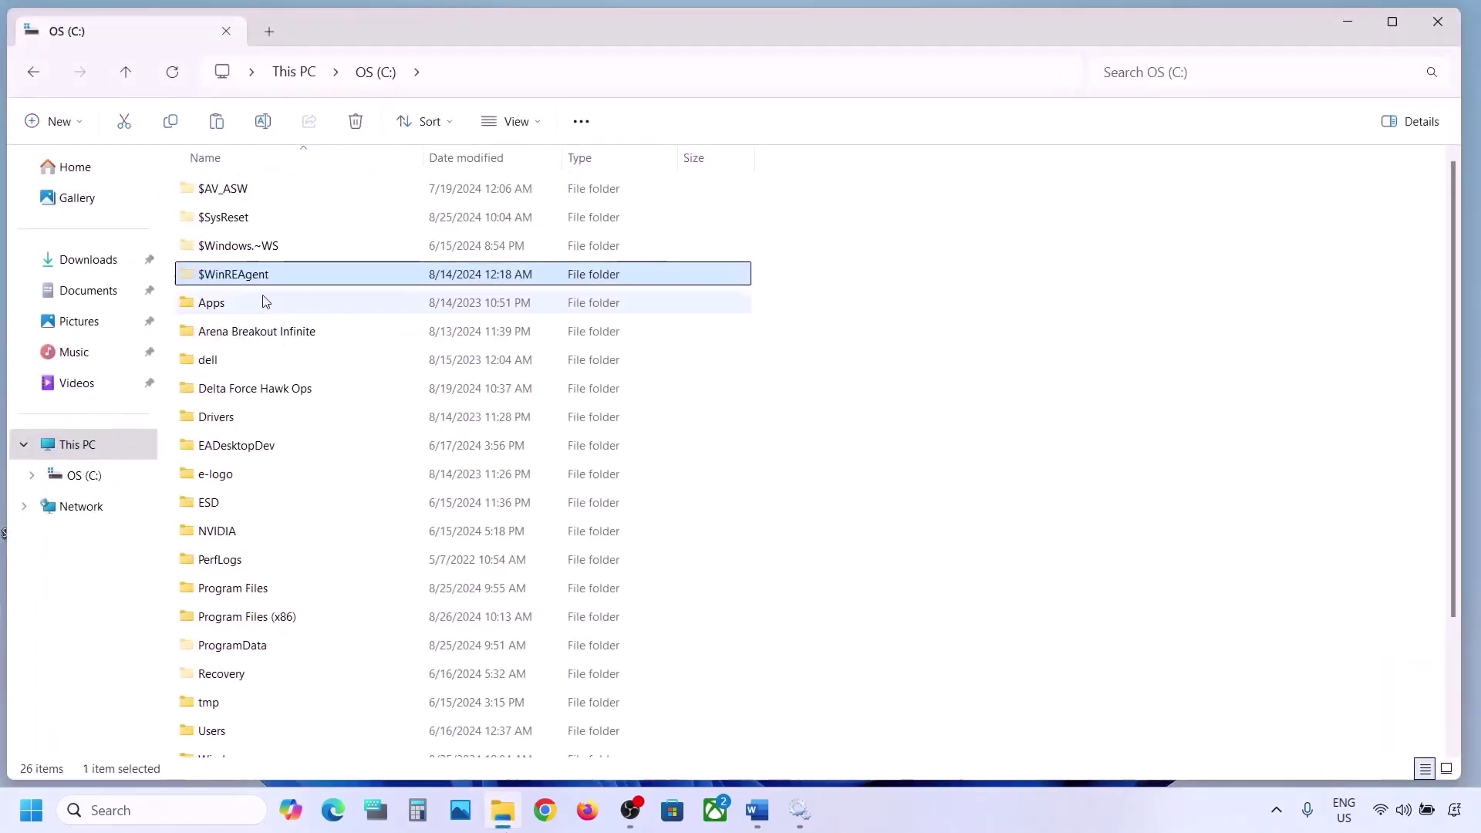
right_click(252, 274)
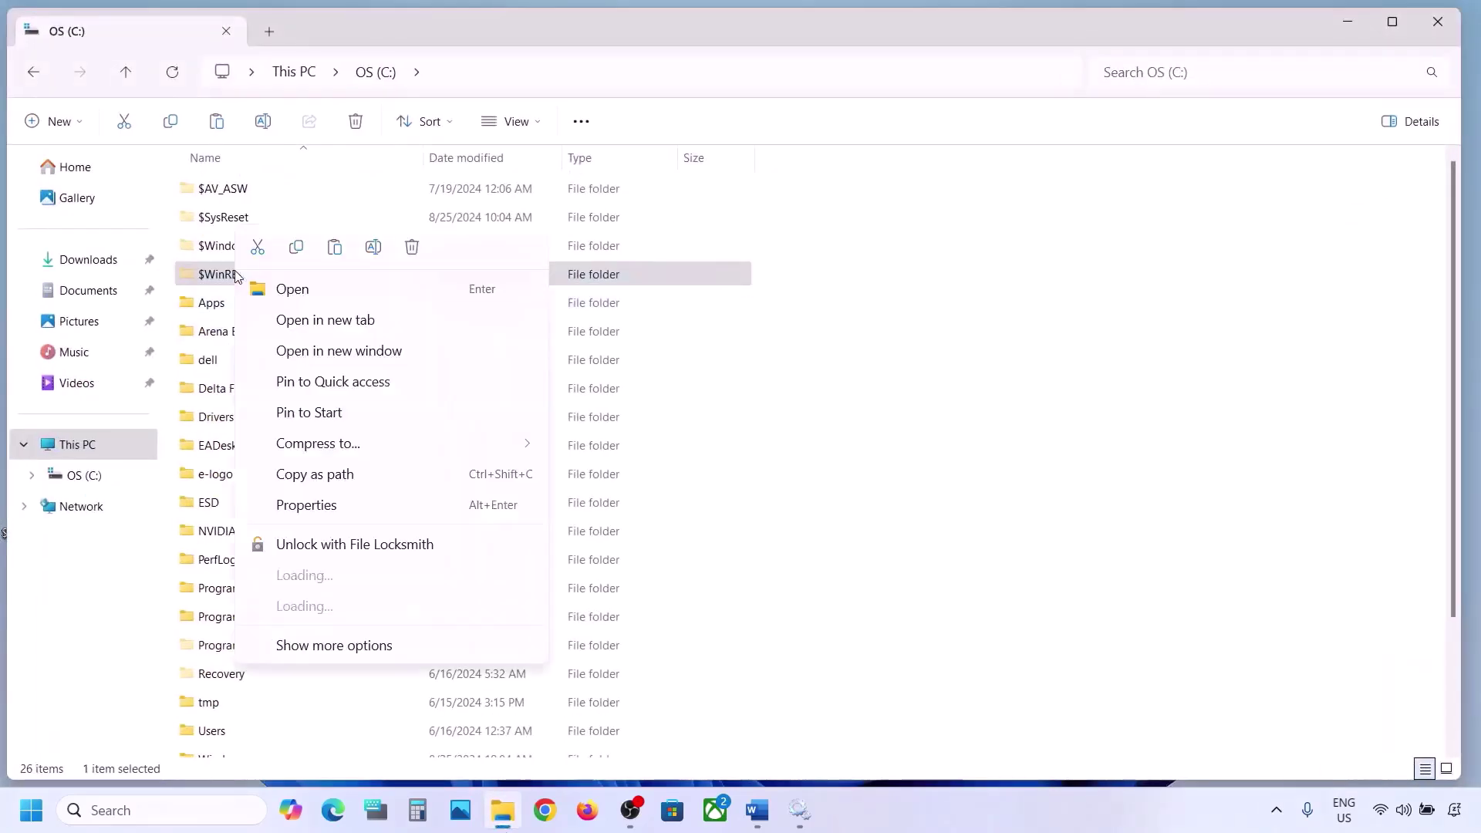
left_click(412, 248)
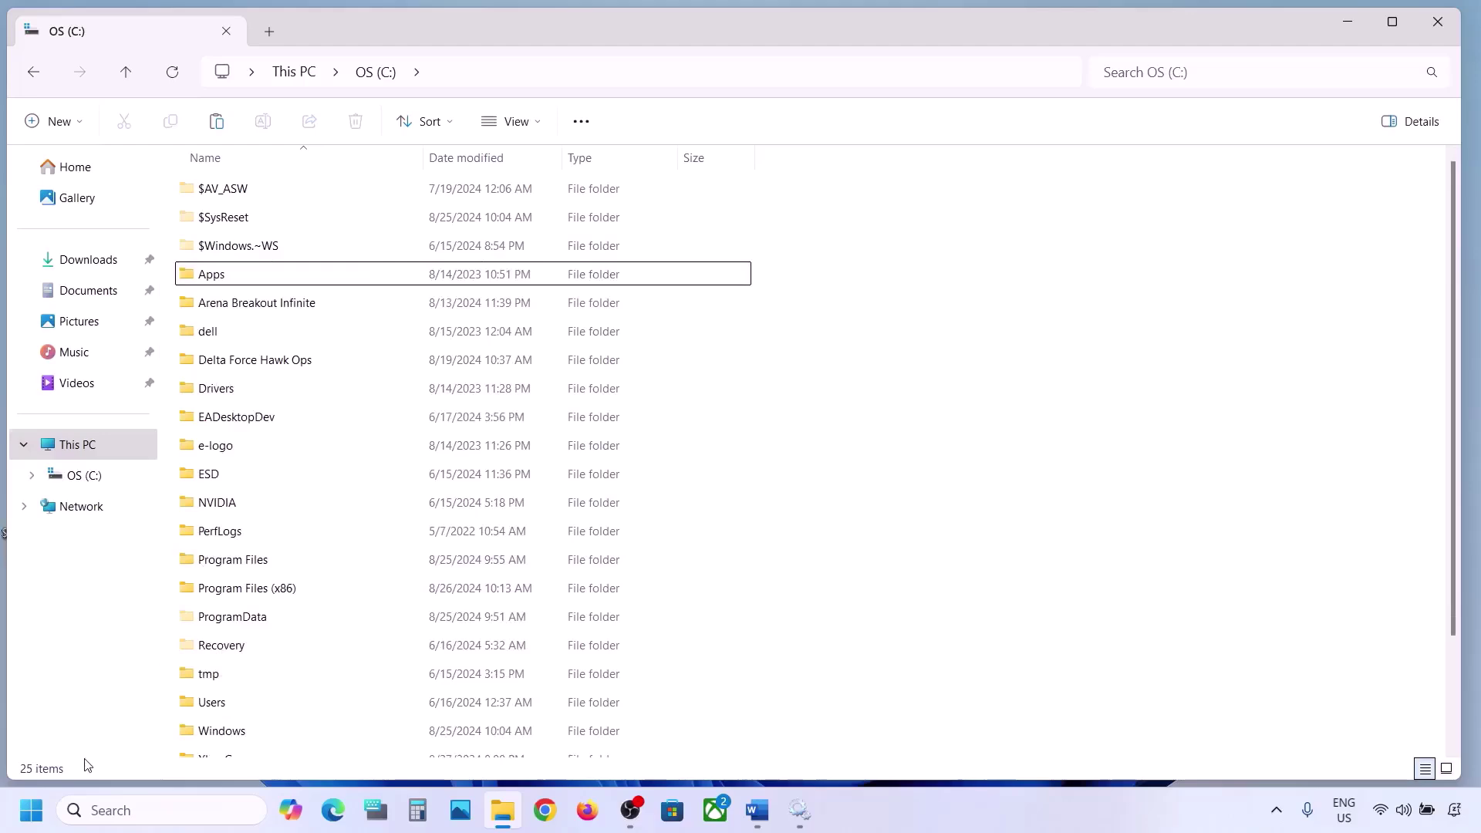
View the Windows Update page in Settings, then minimize Settings
key("super+i")
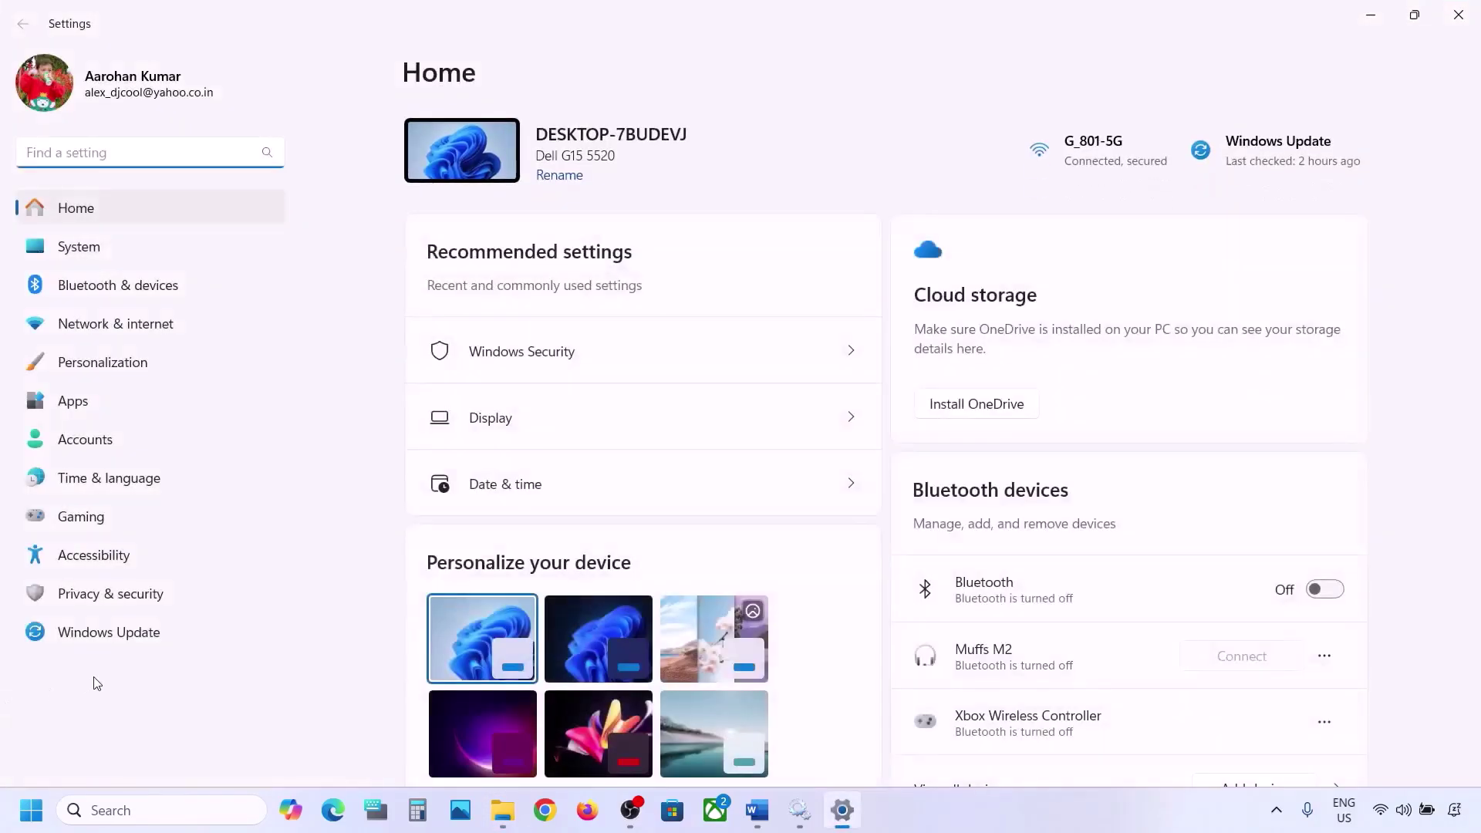
left_click(107, 640)
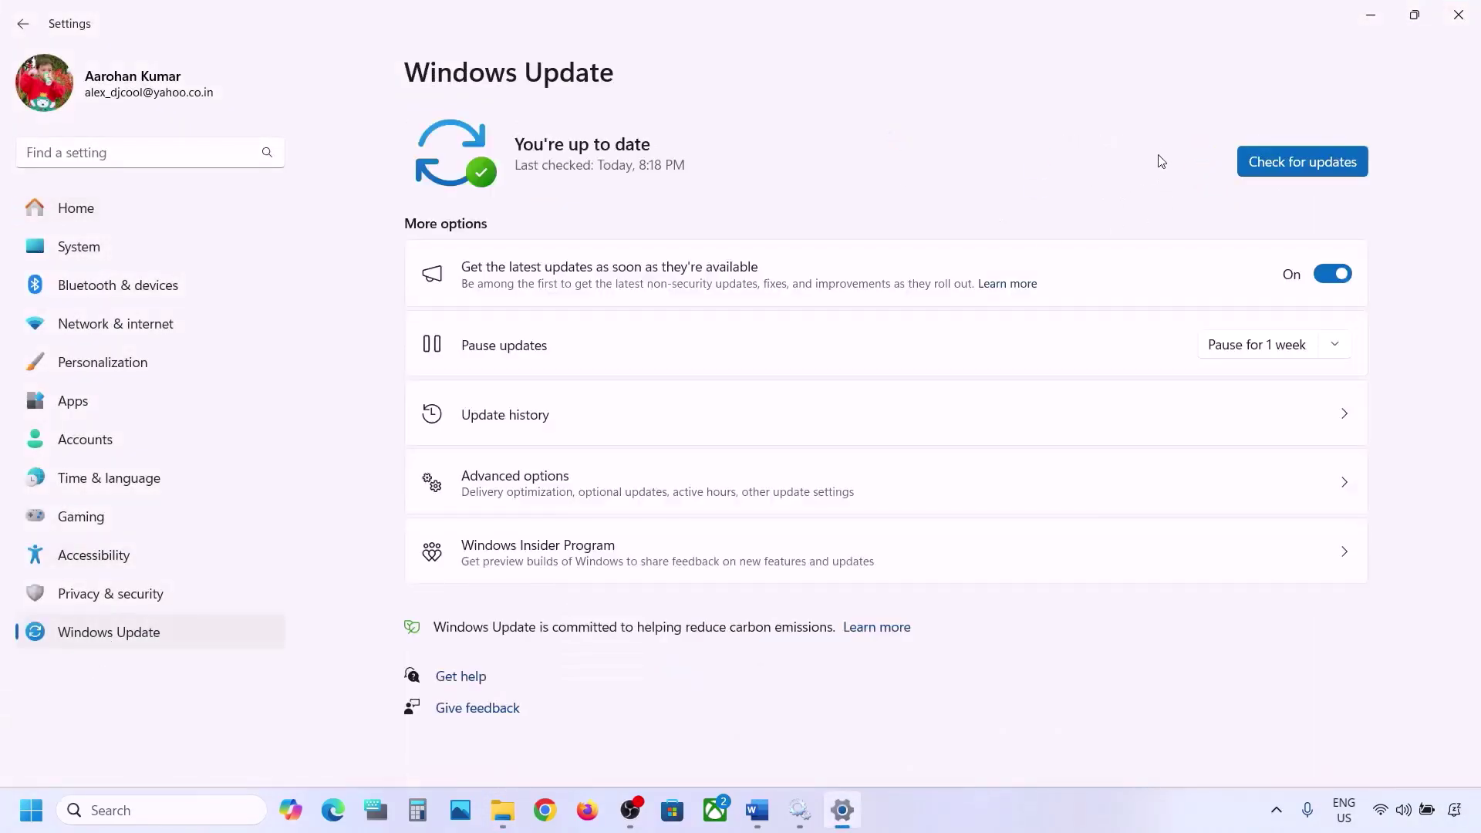
left_click(1384, 13)
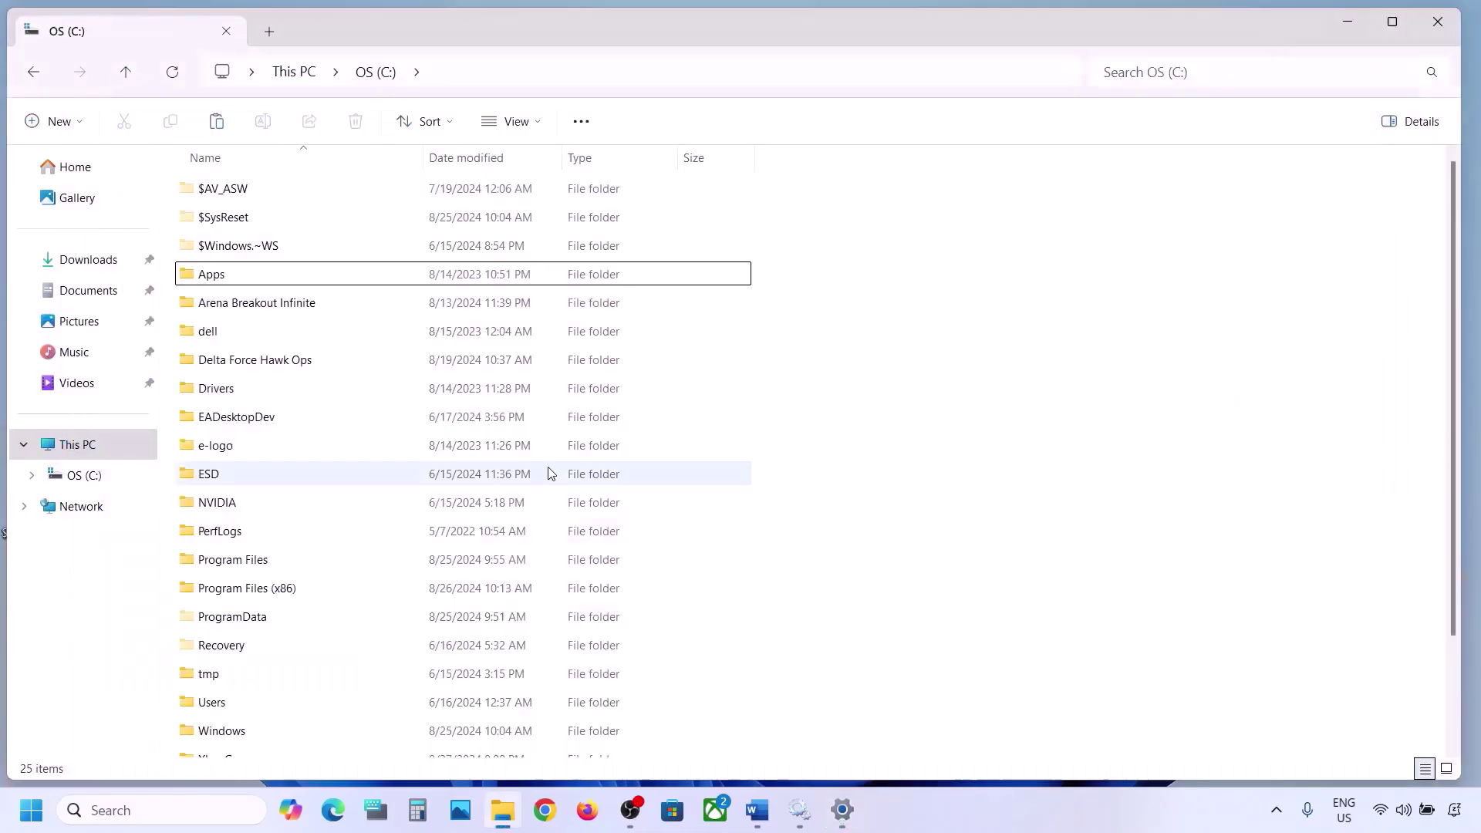
Minimize File Explorer and display the computer's power options
left_click(1344, 20)
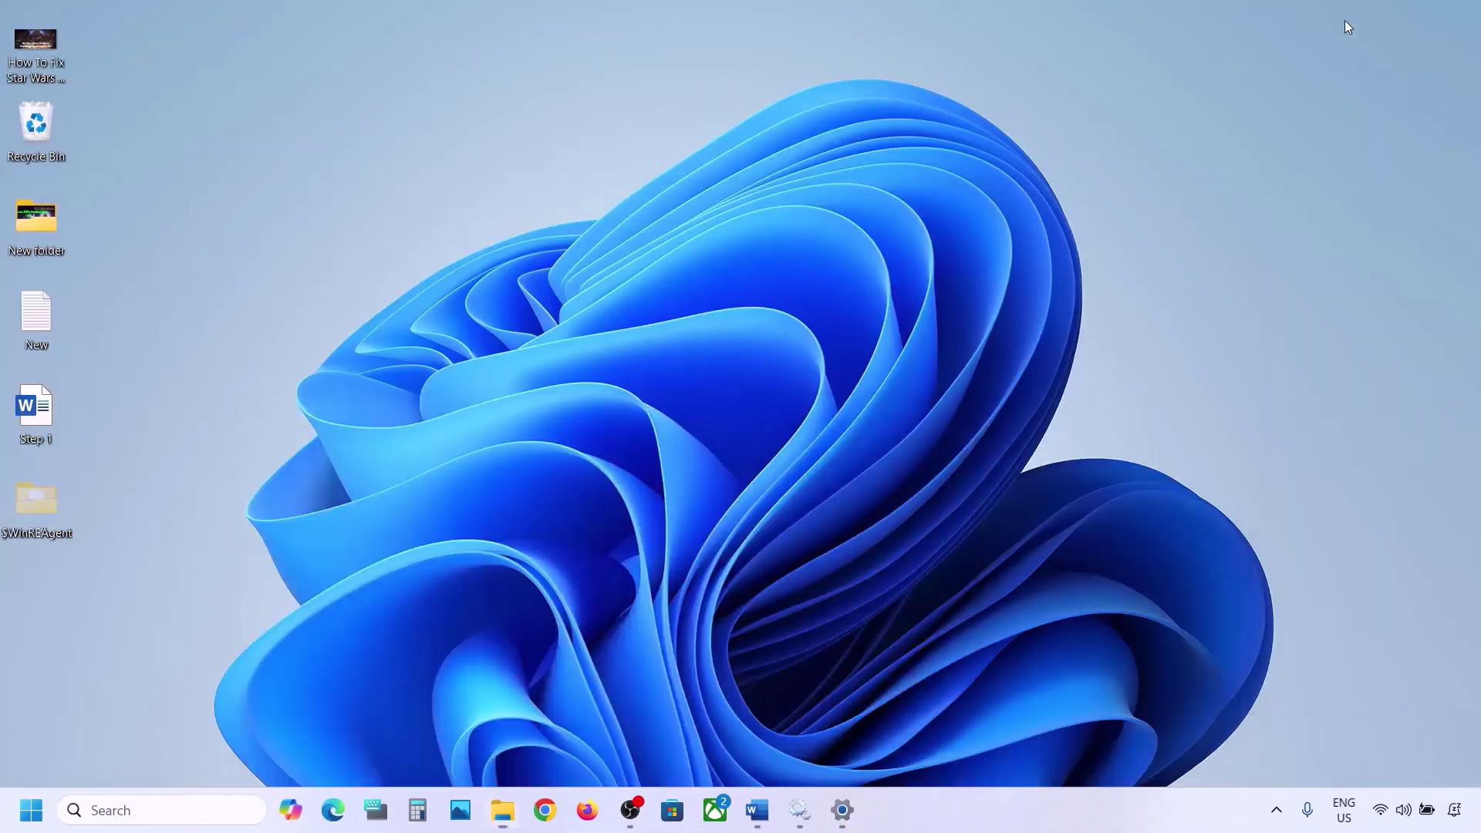
left_click(31, 809)
left_click(560, 744)
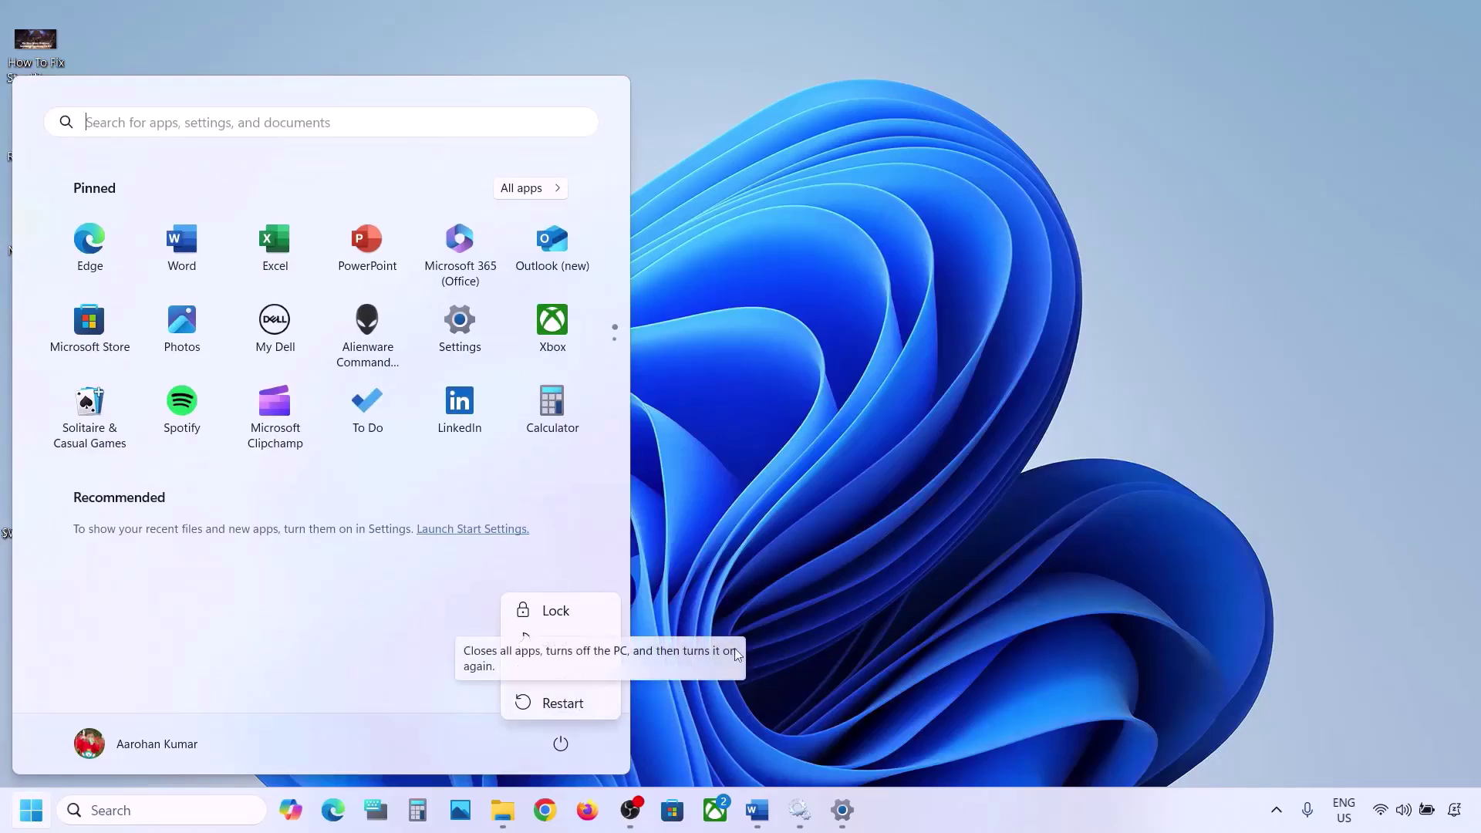
Dismiss the power options, move the $WinREAgent folder from the desktop back to the C: drive, and minimize File Explorer
left_click(811, 566)
left_click(811, 566)
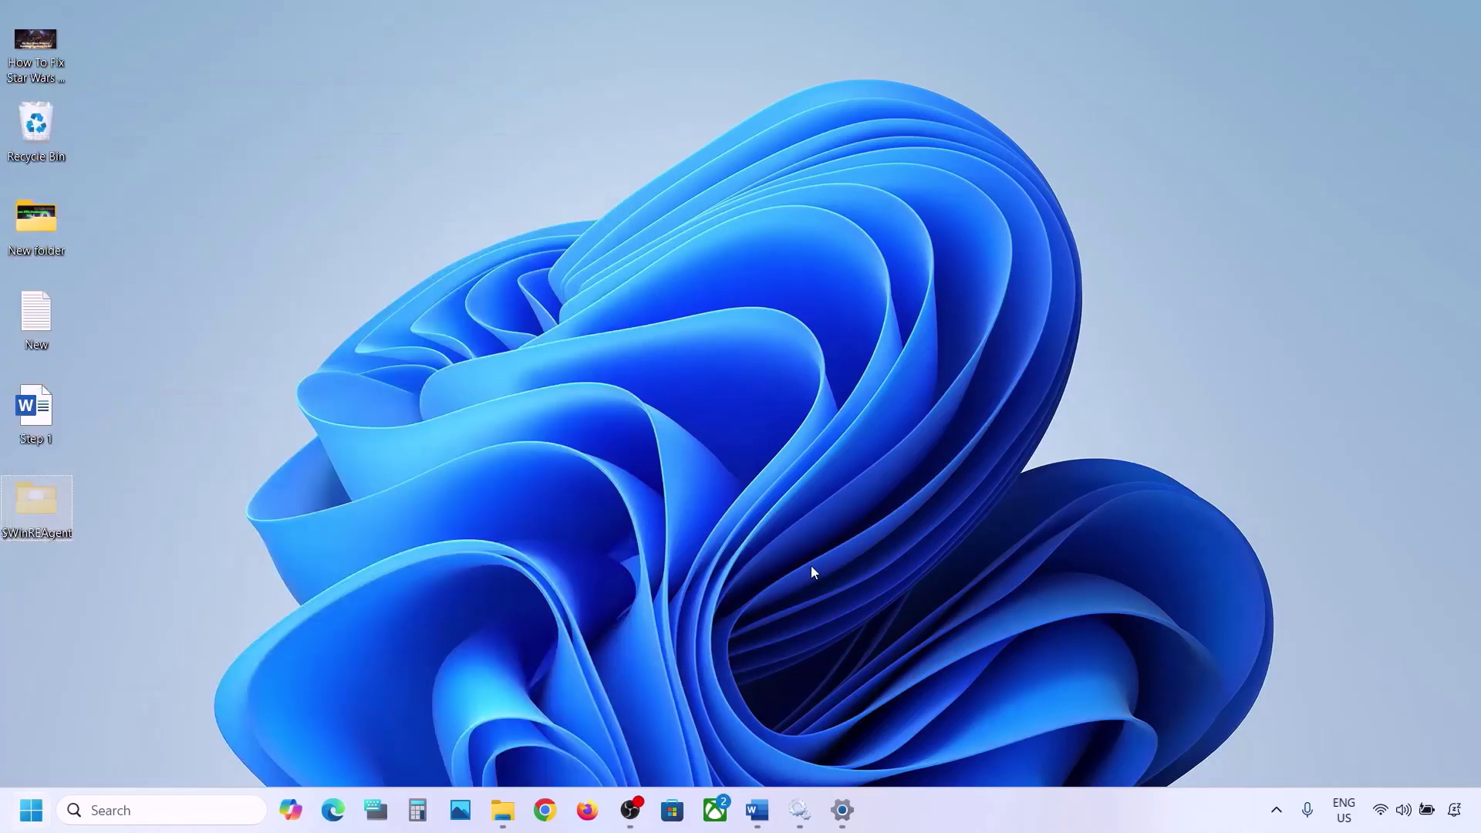
right_click(34, 502)
left_click(57, 519)
left_click(502, 810)
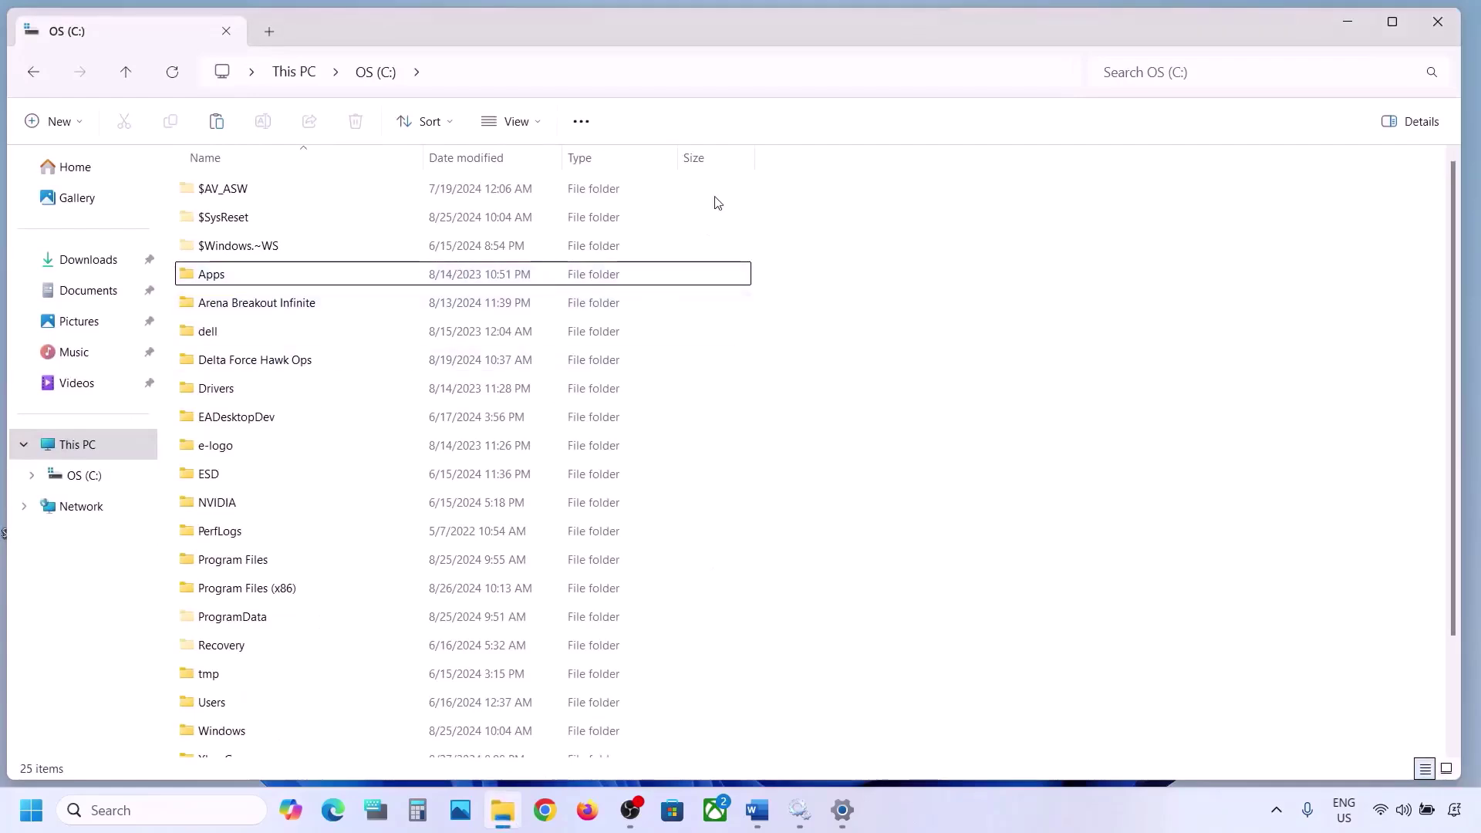
key("ctrl+v")
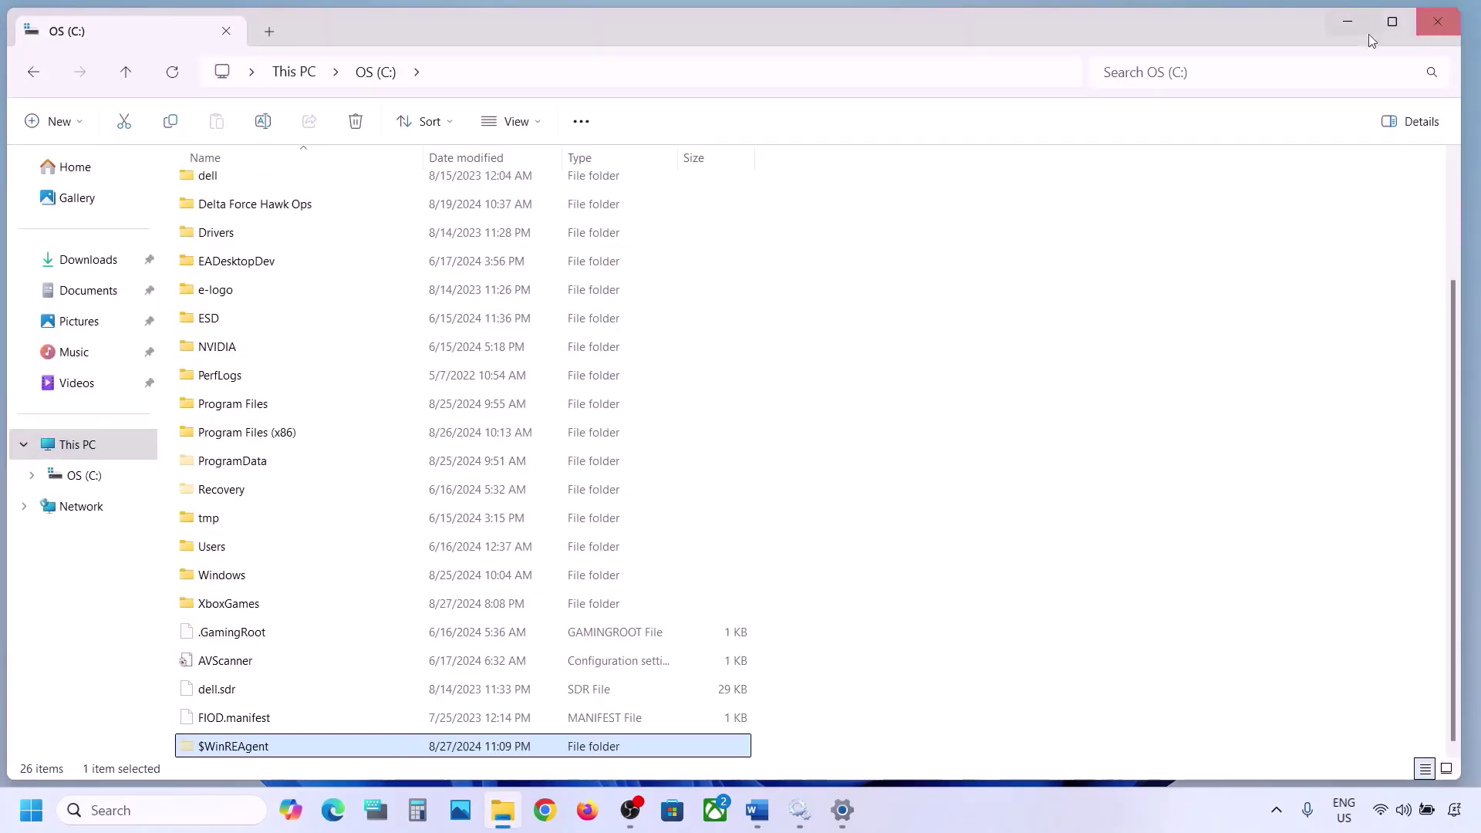
left_click(1331, 29)
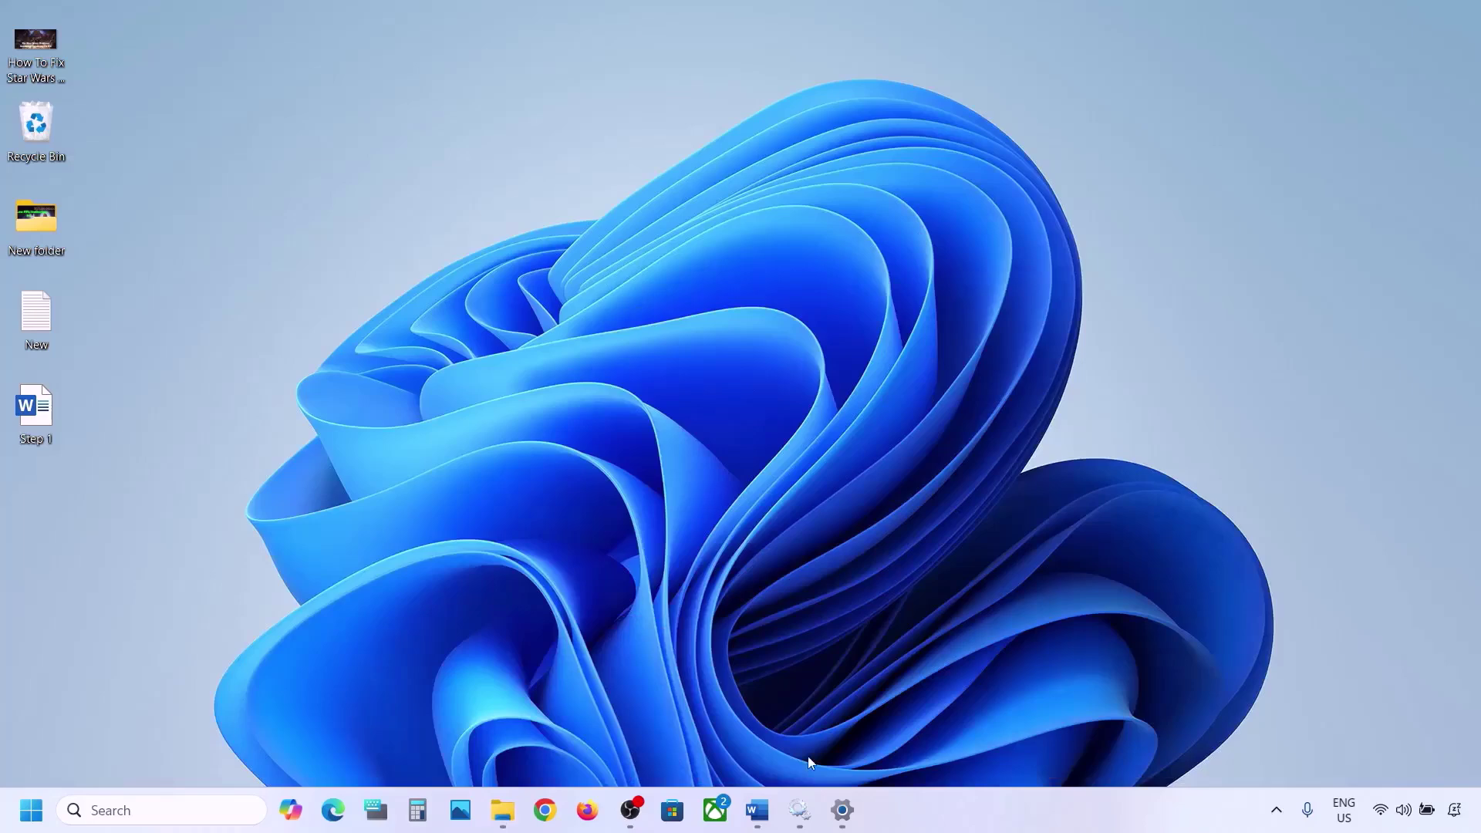
Switch to the Word notes and highlight the Step 3 text "Run Update Troubleshooter"
left_click(757, 809)
scroll(470, 453, "down", 3)
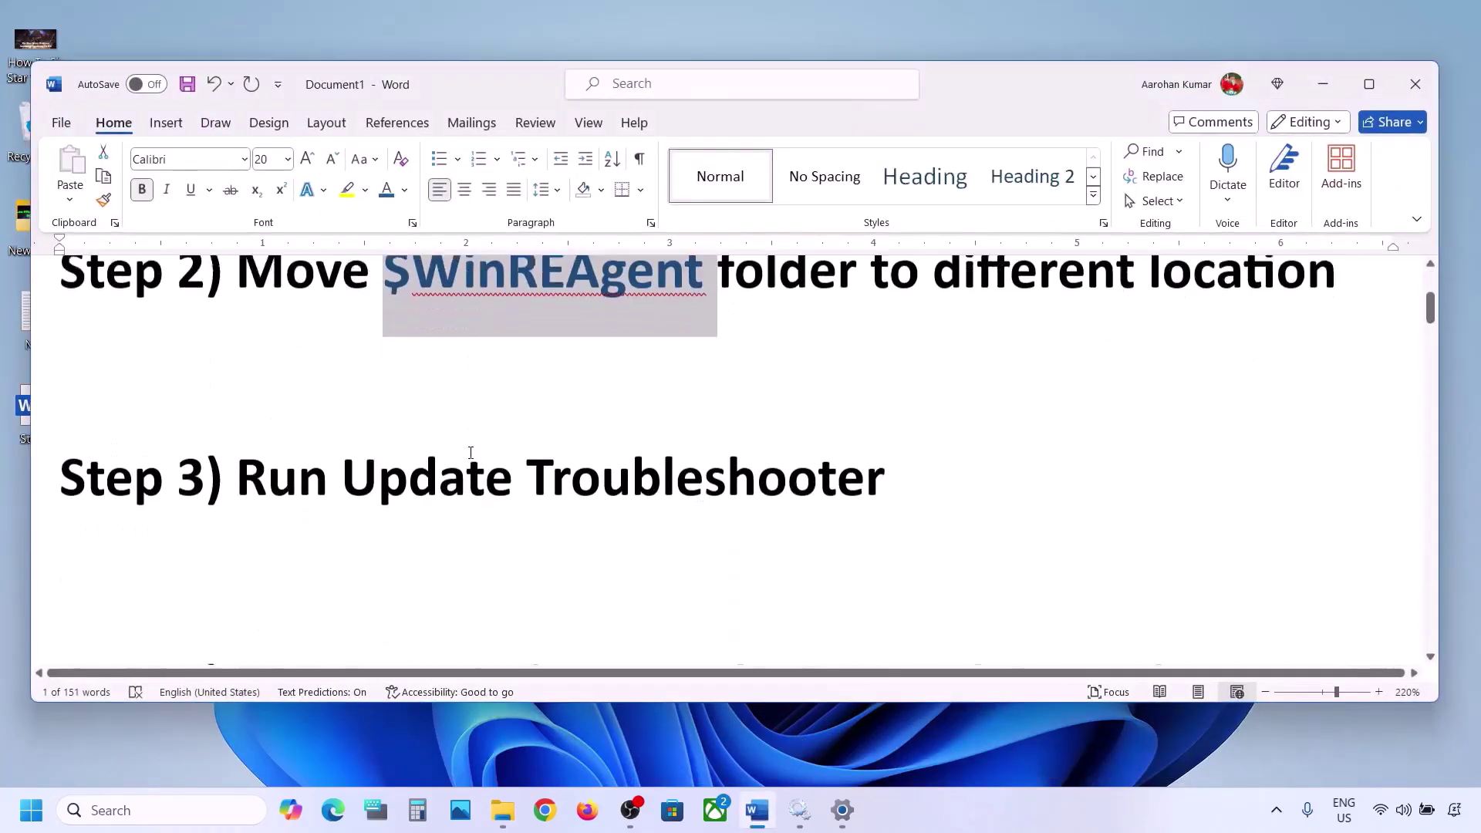
scroll(339, 440, "down", 1)
left_click_drag(272, 434, 884, 444)
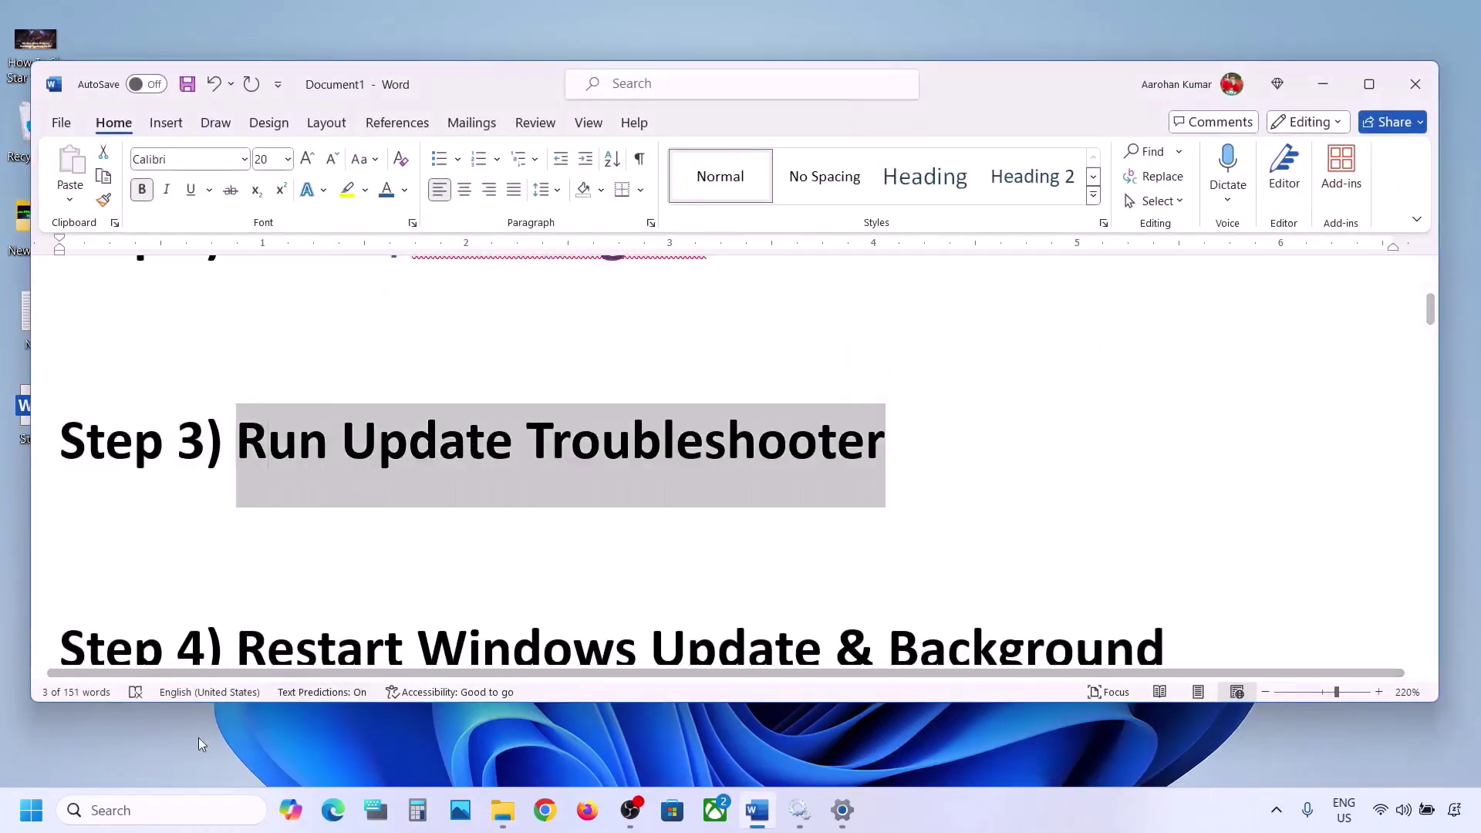
Run the Windows Update troubleshooter from the Other troubleshooters page in the system Settings
left_click(31, 810)
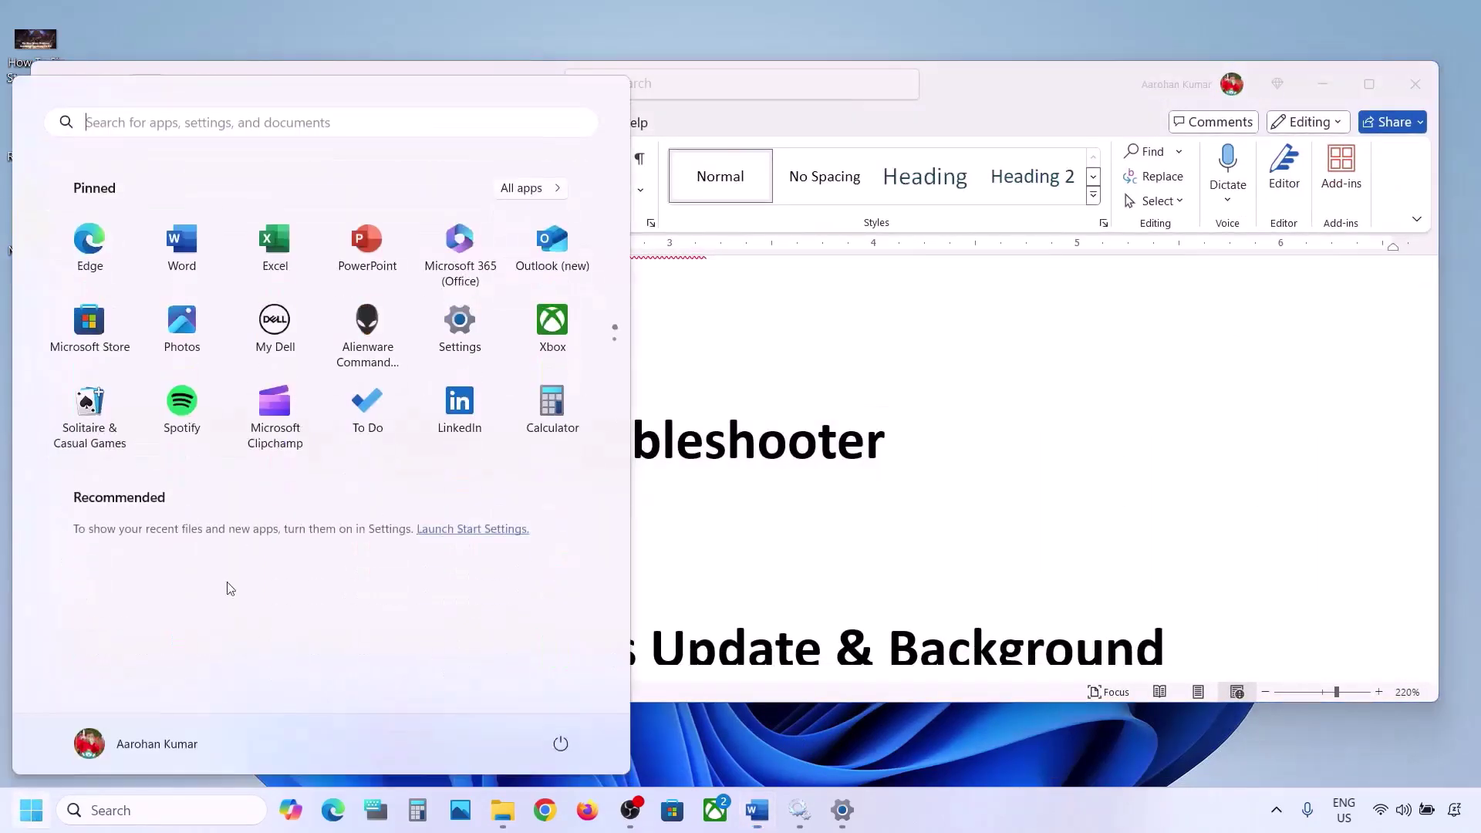
left_click(479, 340)
left_click(136, 248)
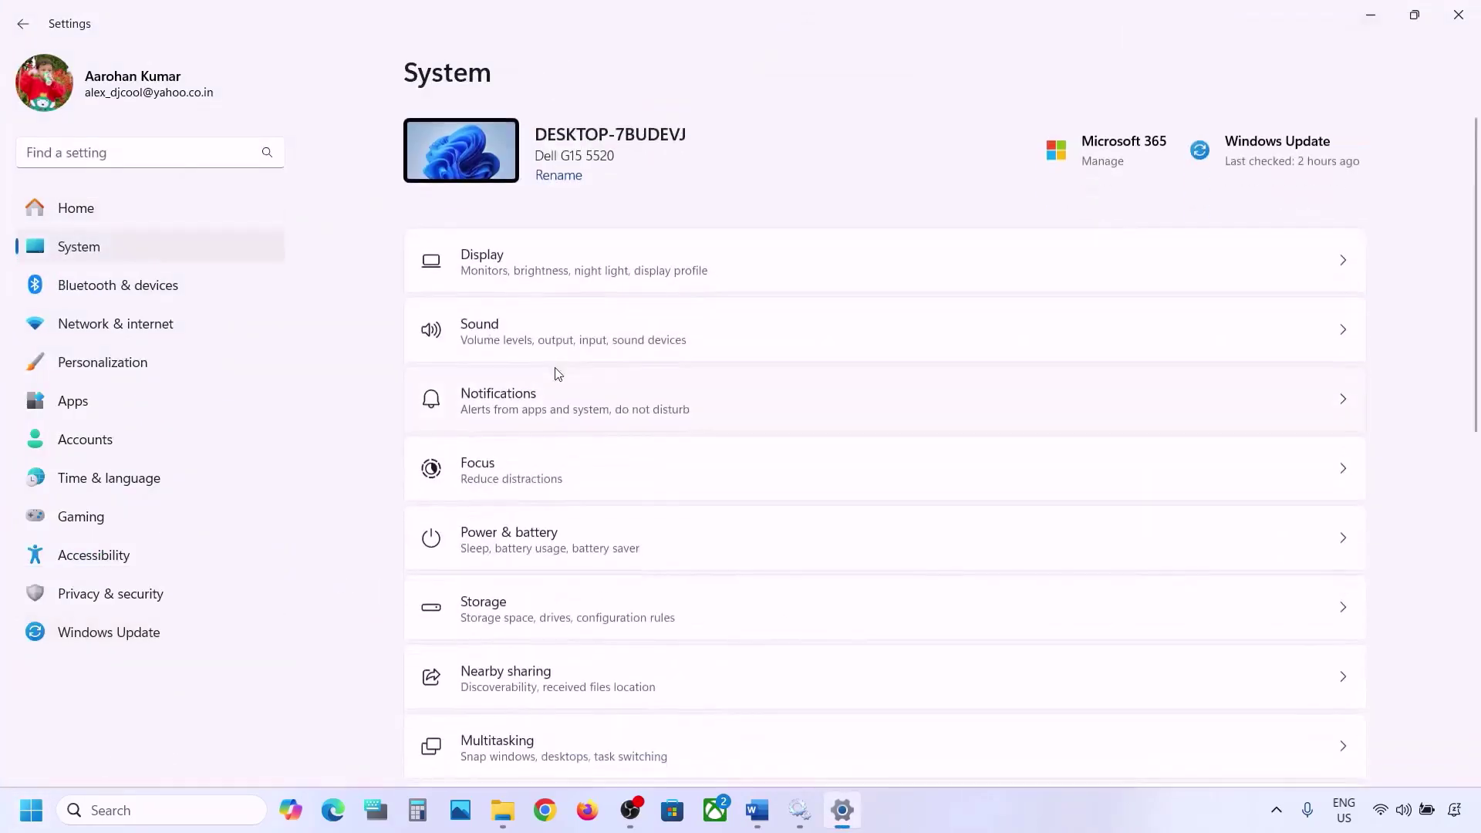
scroll(556, 373, "down", 5)
left_click(517, 560)
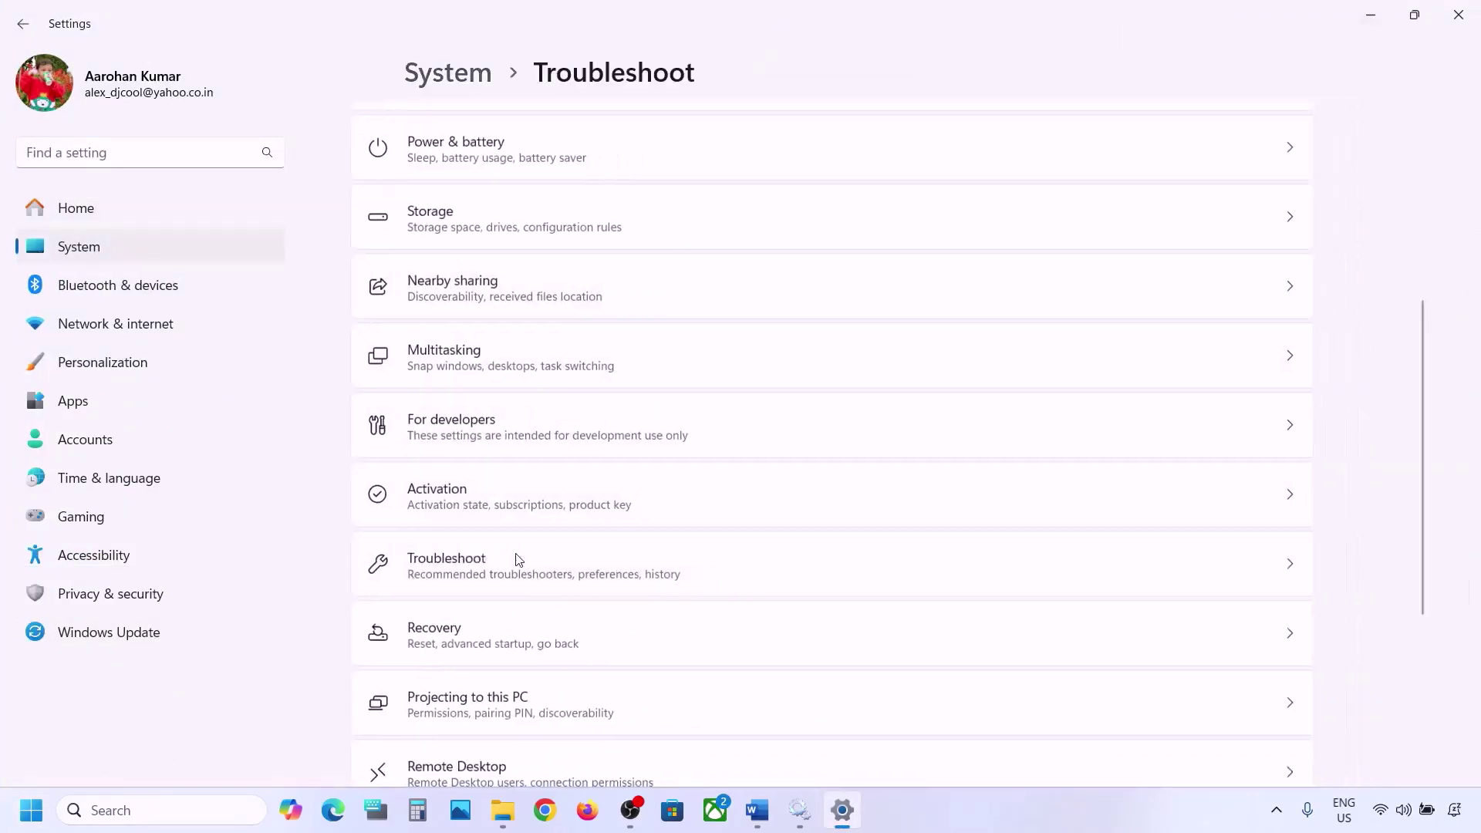
left_click(529, 326)
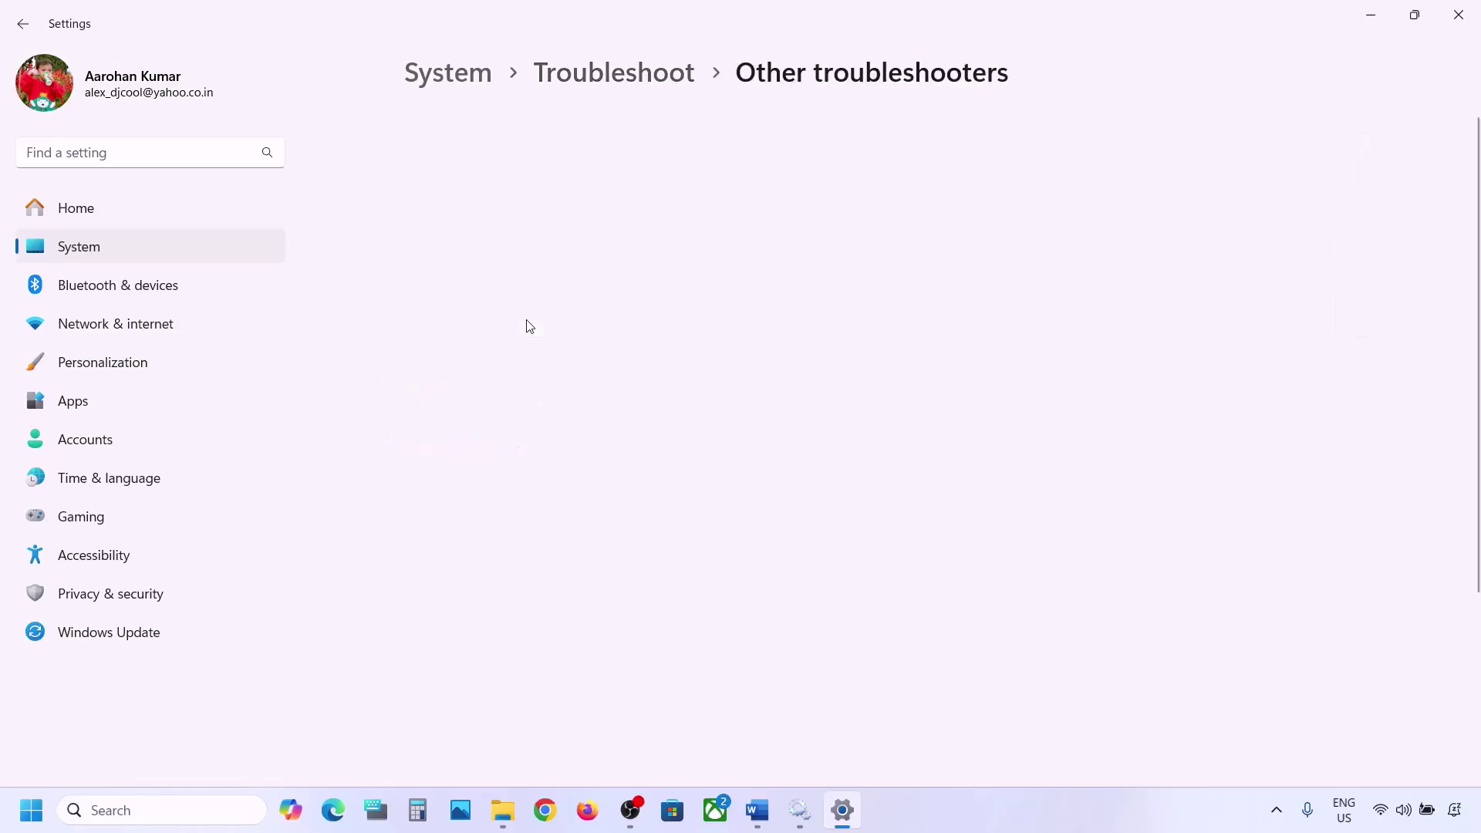
scroll(529, 325, "down", 1)
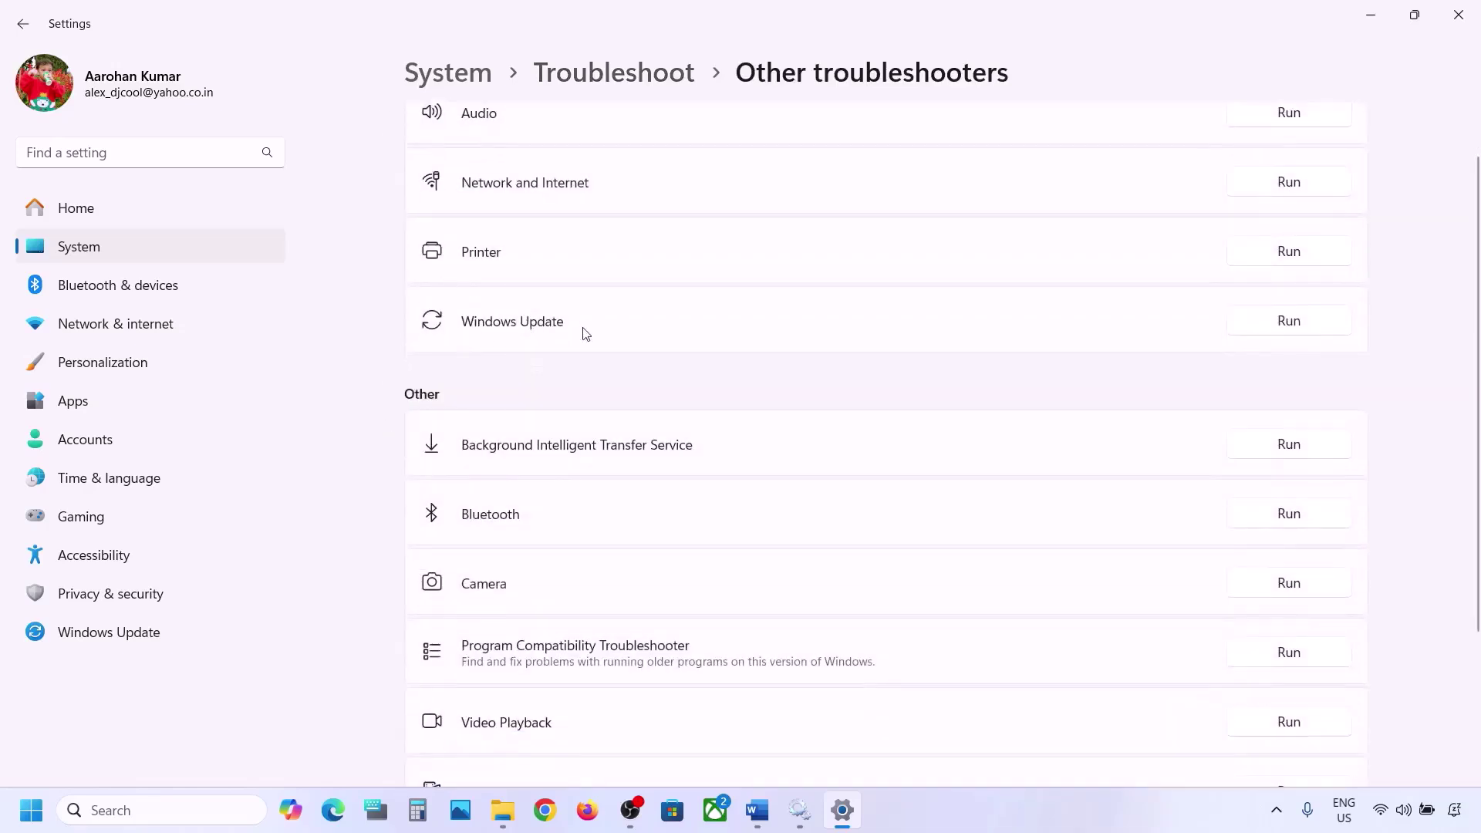
left_click(1290, 322)
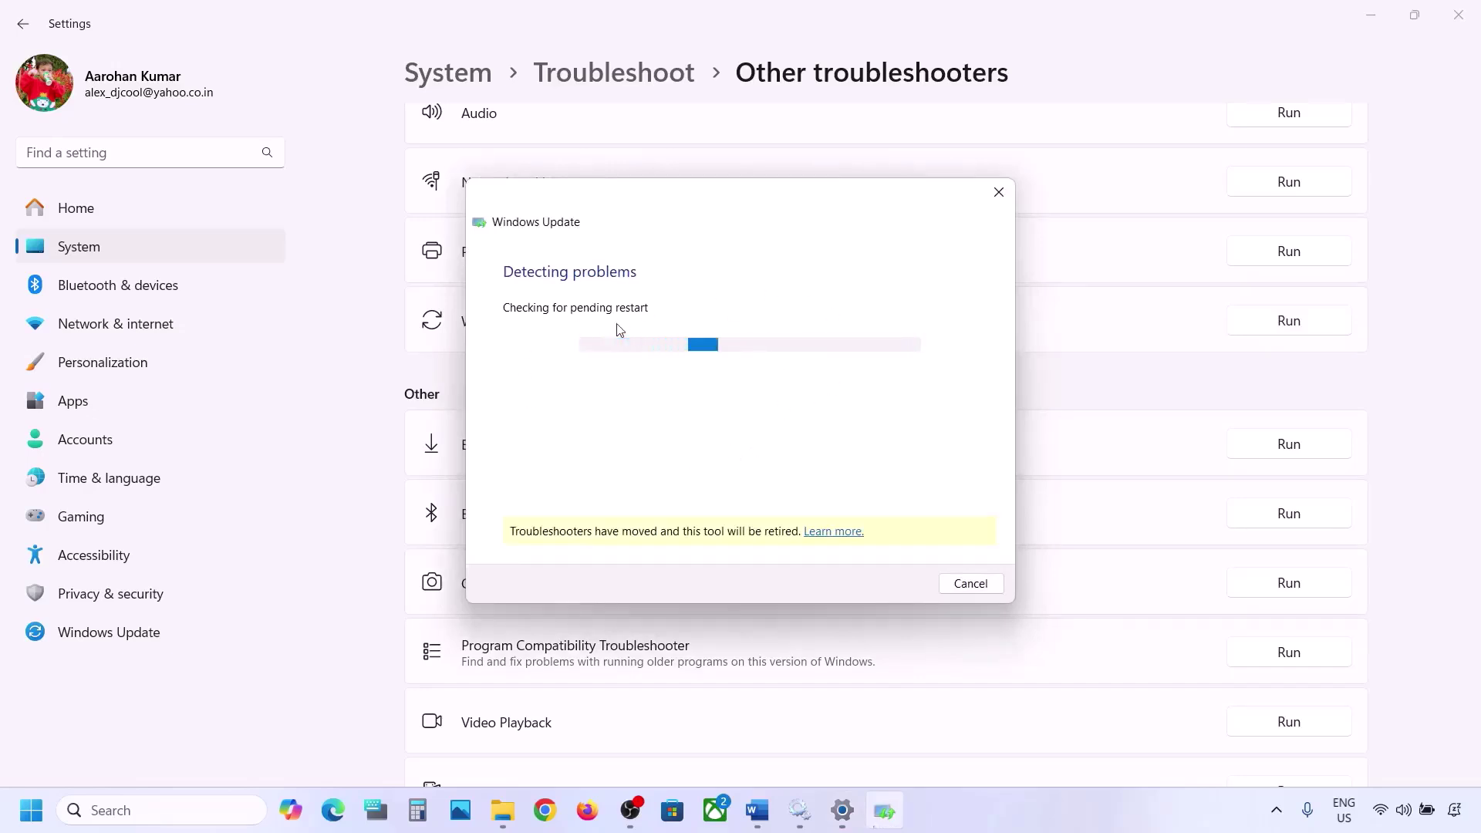
Return to the Word notes and highlight the Step 4 text on restarting Windows Update and Background intelligent transfer service
left_click(757, 810)
scroll(531, 501, "down", 3)
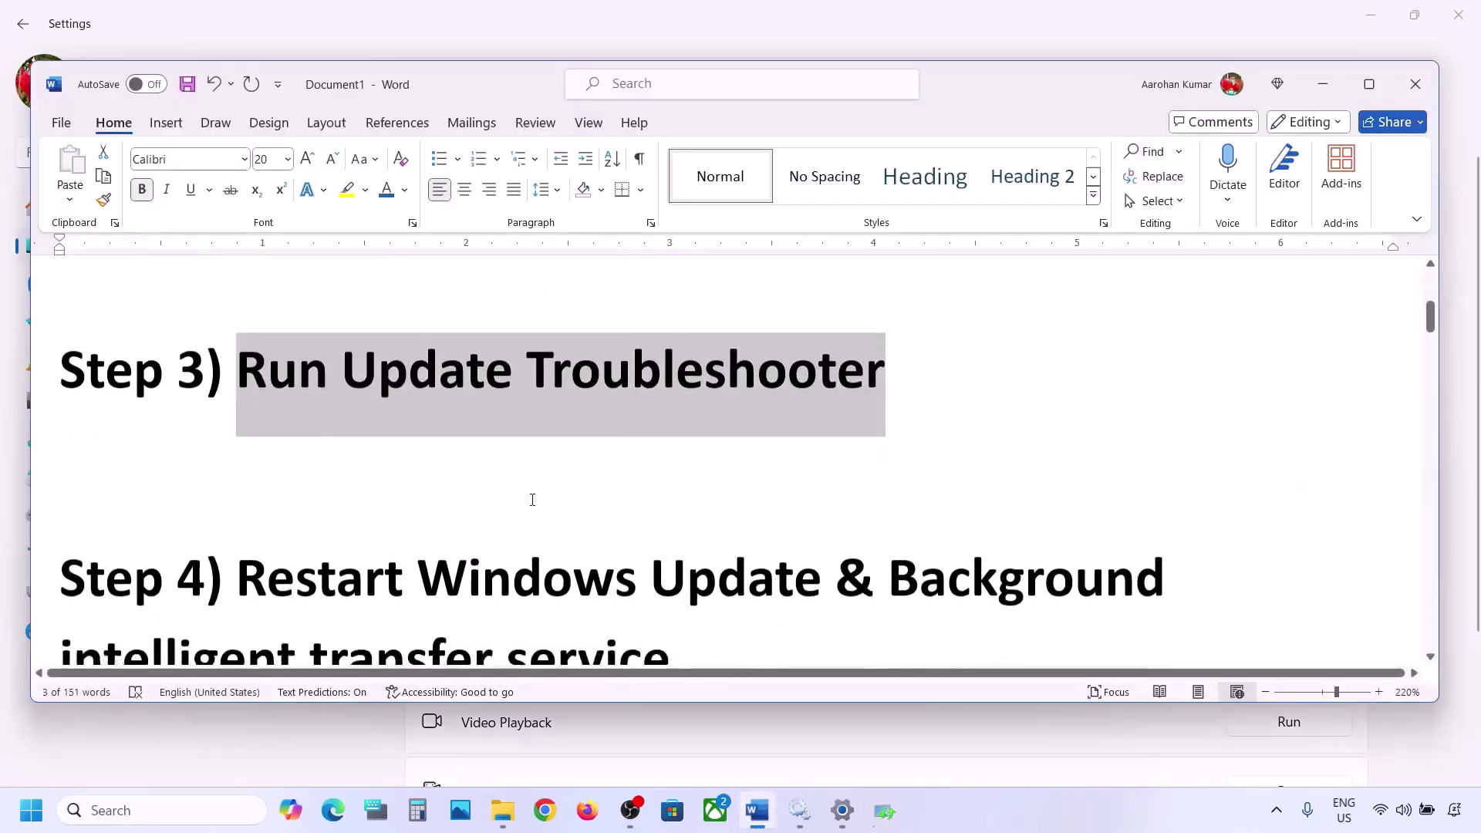
left_click_drag(243, 432, 634, 501)
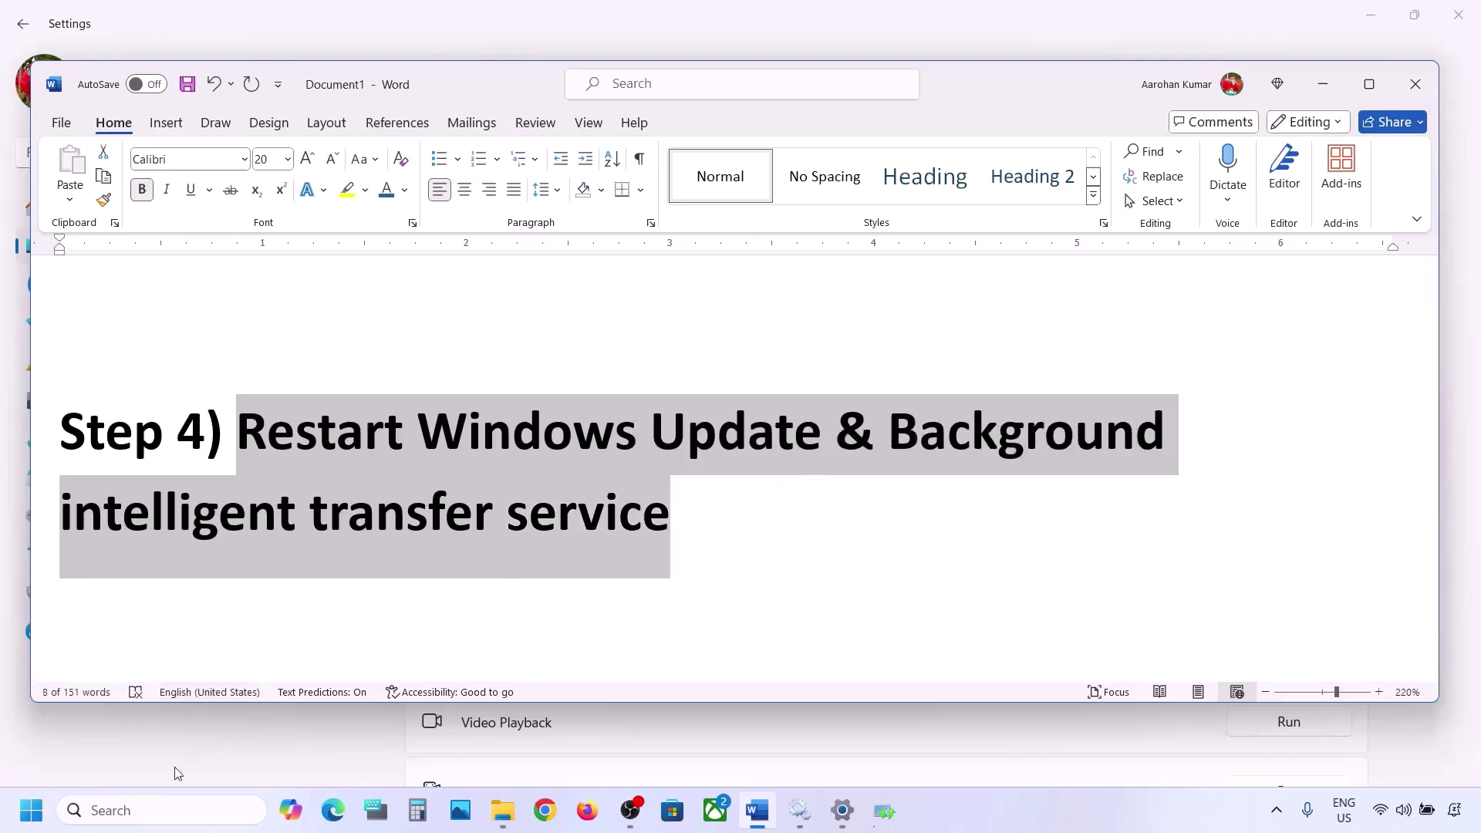
Open the Services console and select the Windows Update service
left_click(131, 808)
type("services")
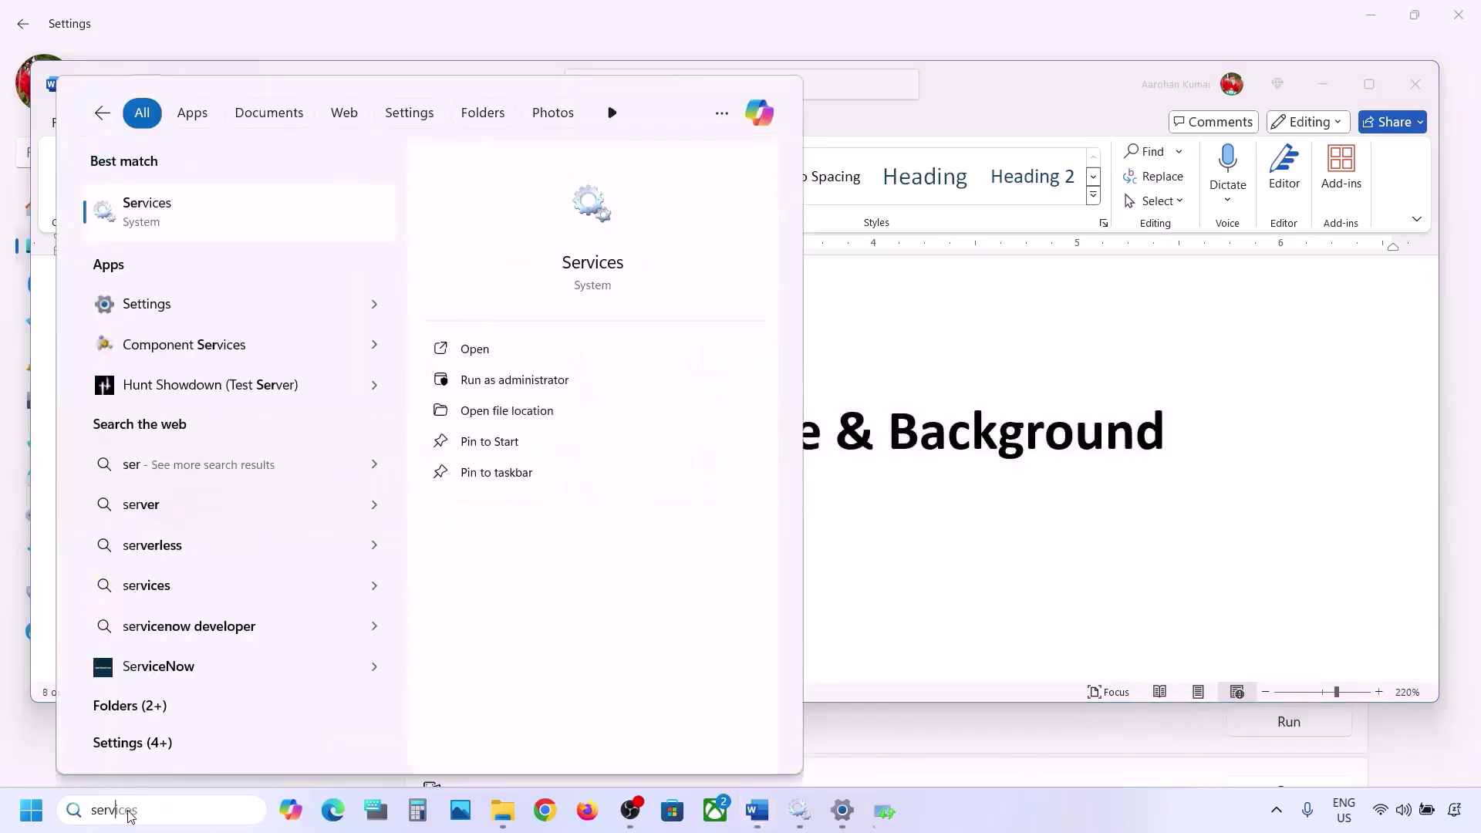
key("Return")
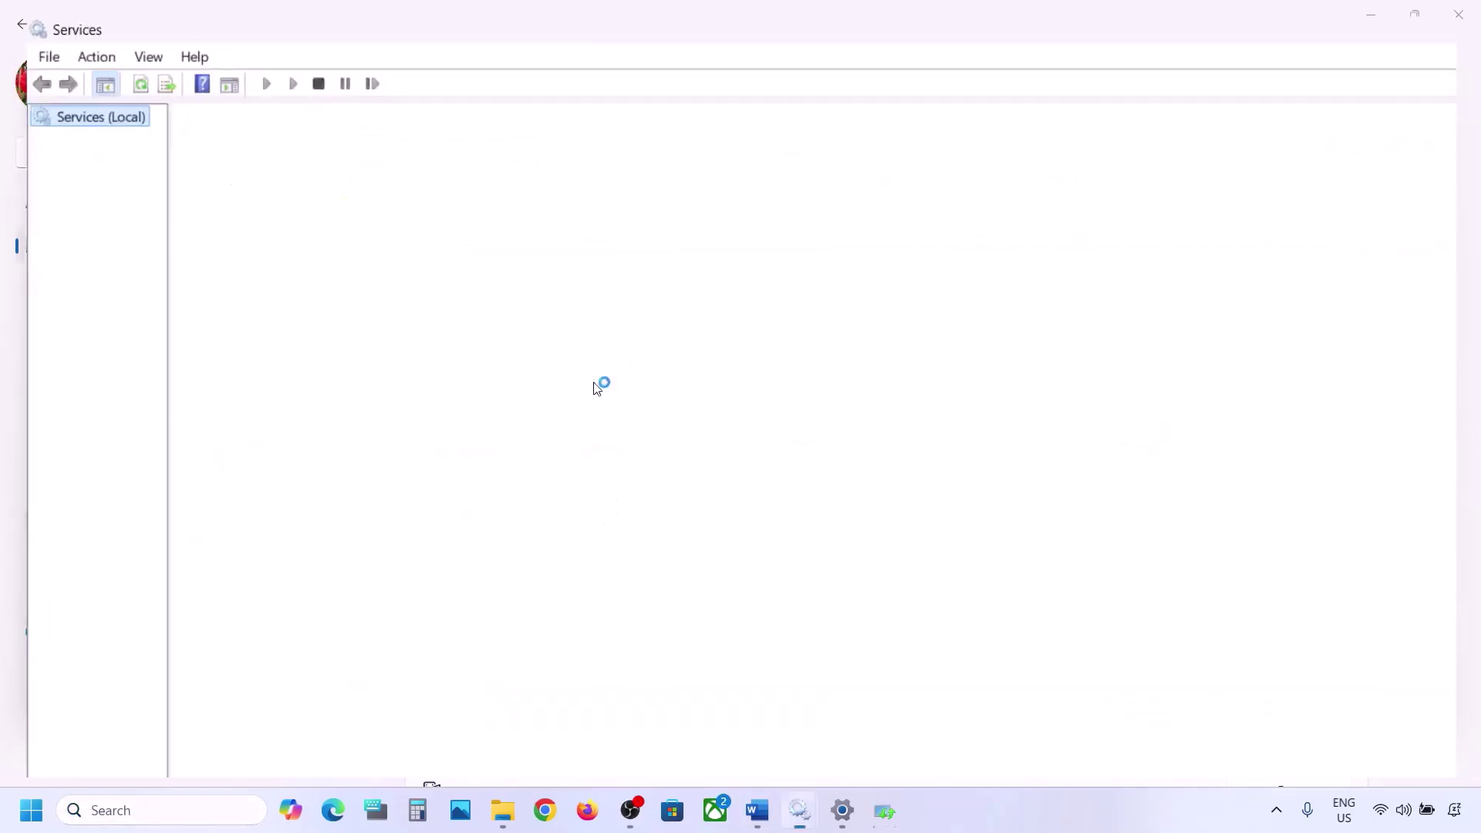
left_click(428, 442)
key("w")
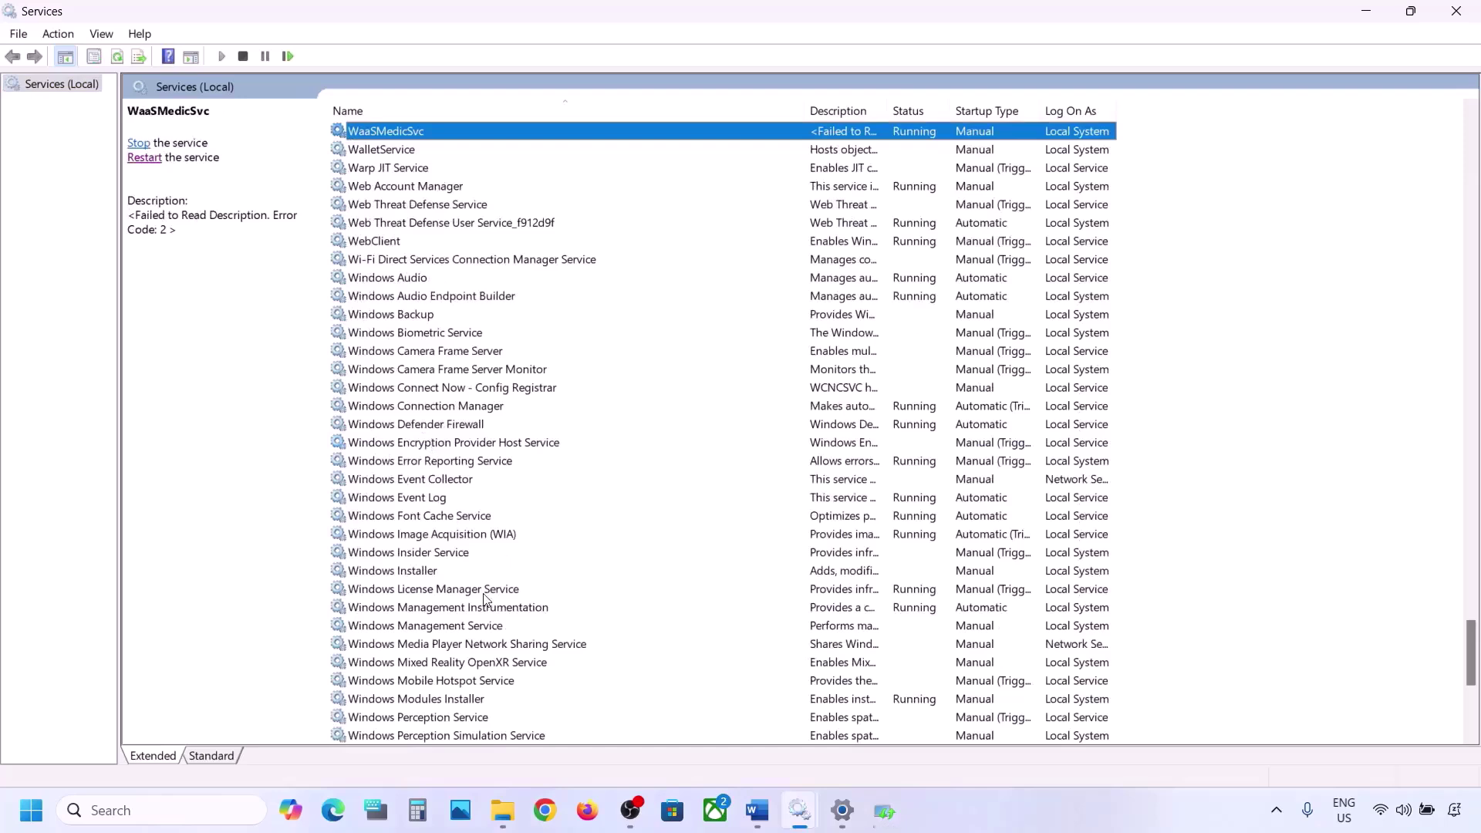
scroll(484, 599, "down", 7)
left_click(400, 500)
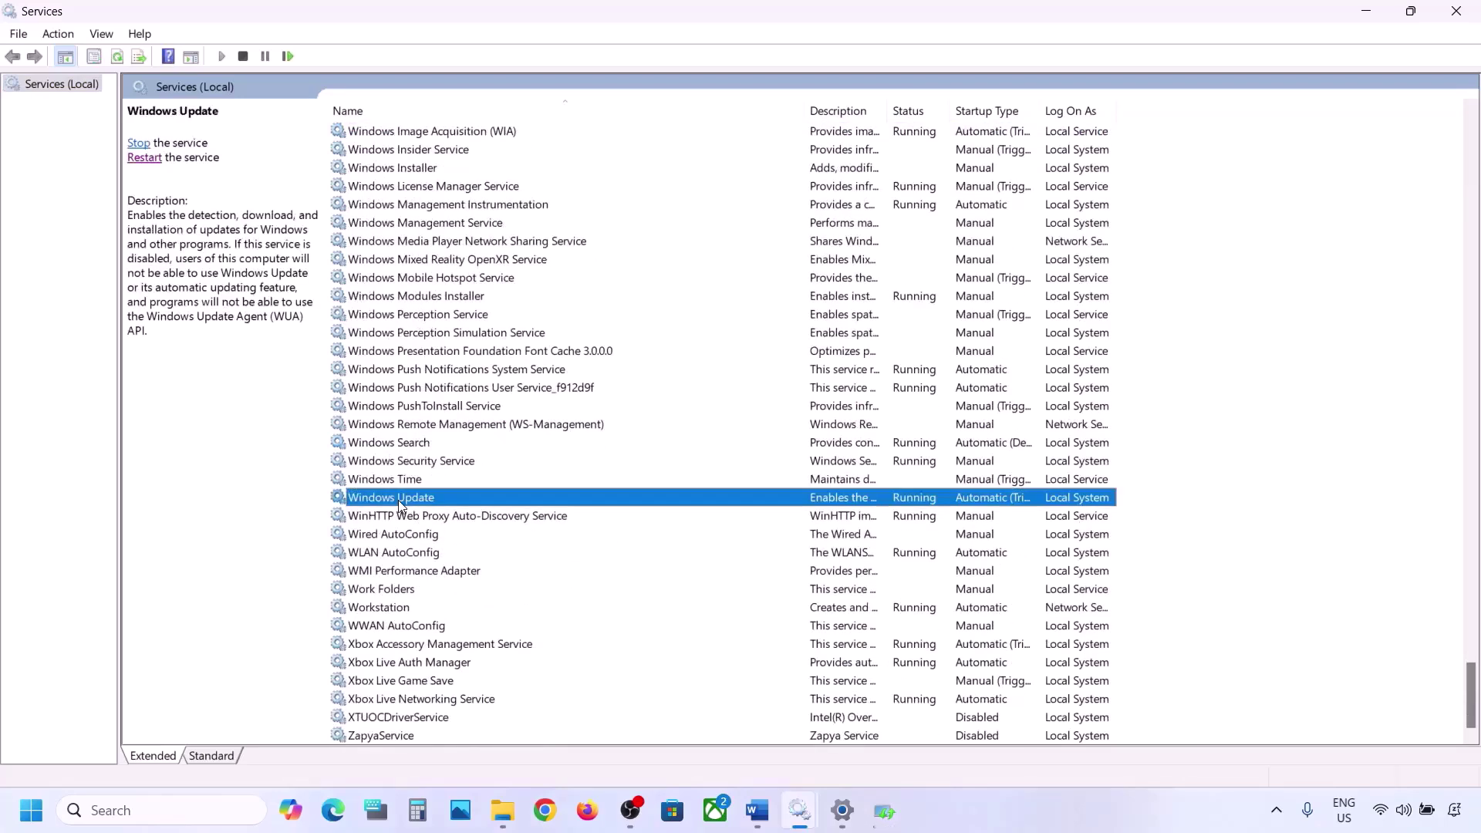
Set the Windows Update service's startup type to Automatic and restart the service
double_click(484, 500)
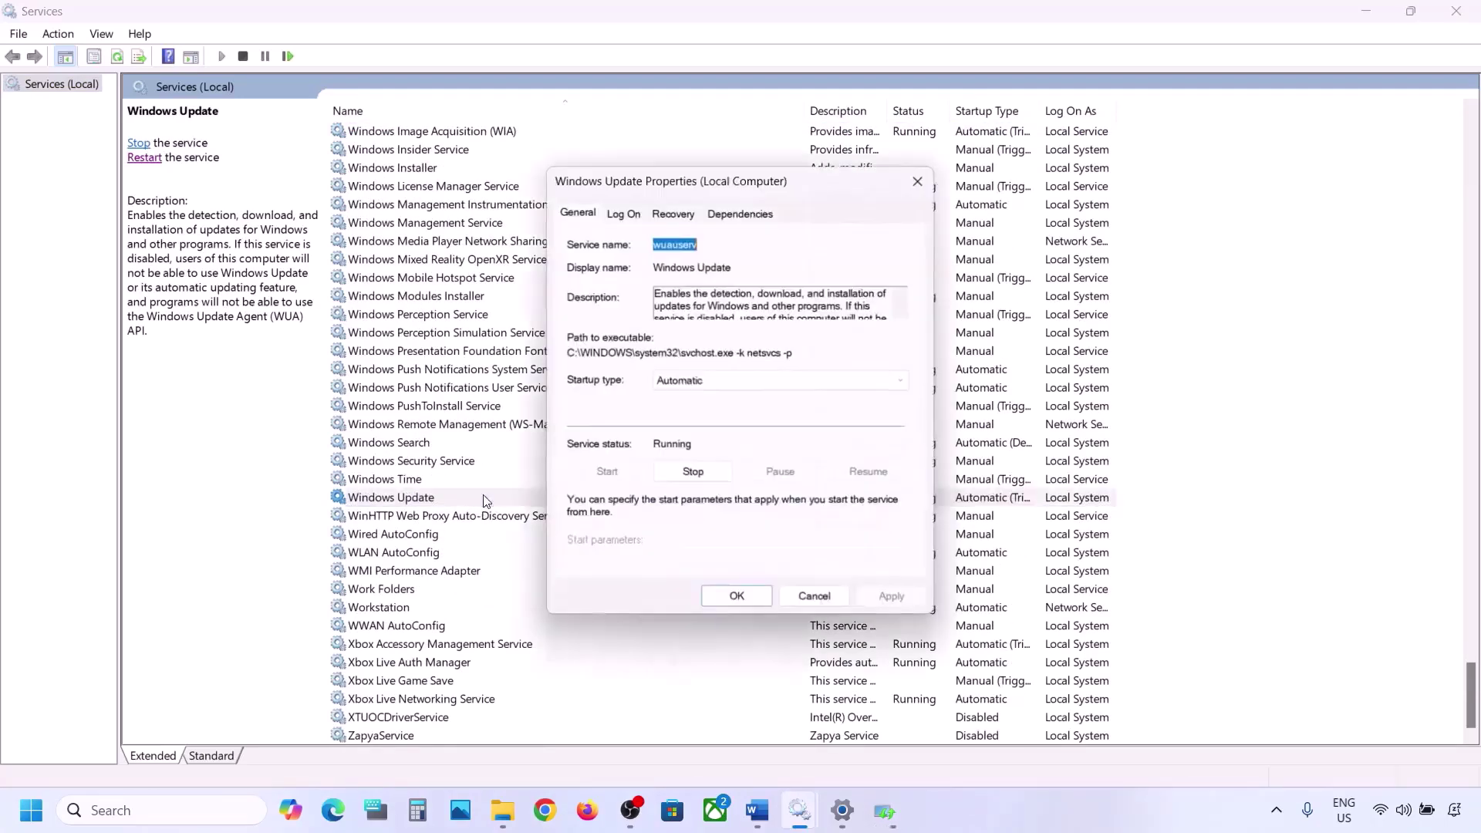
left_click(736, 381)
left_click(707, 411)
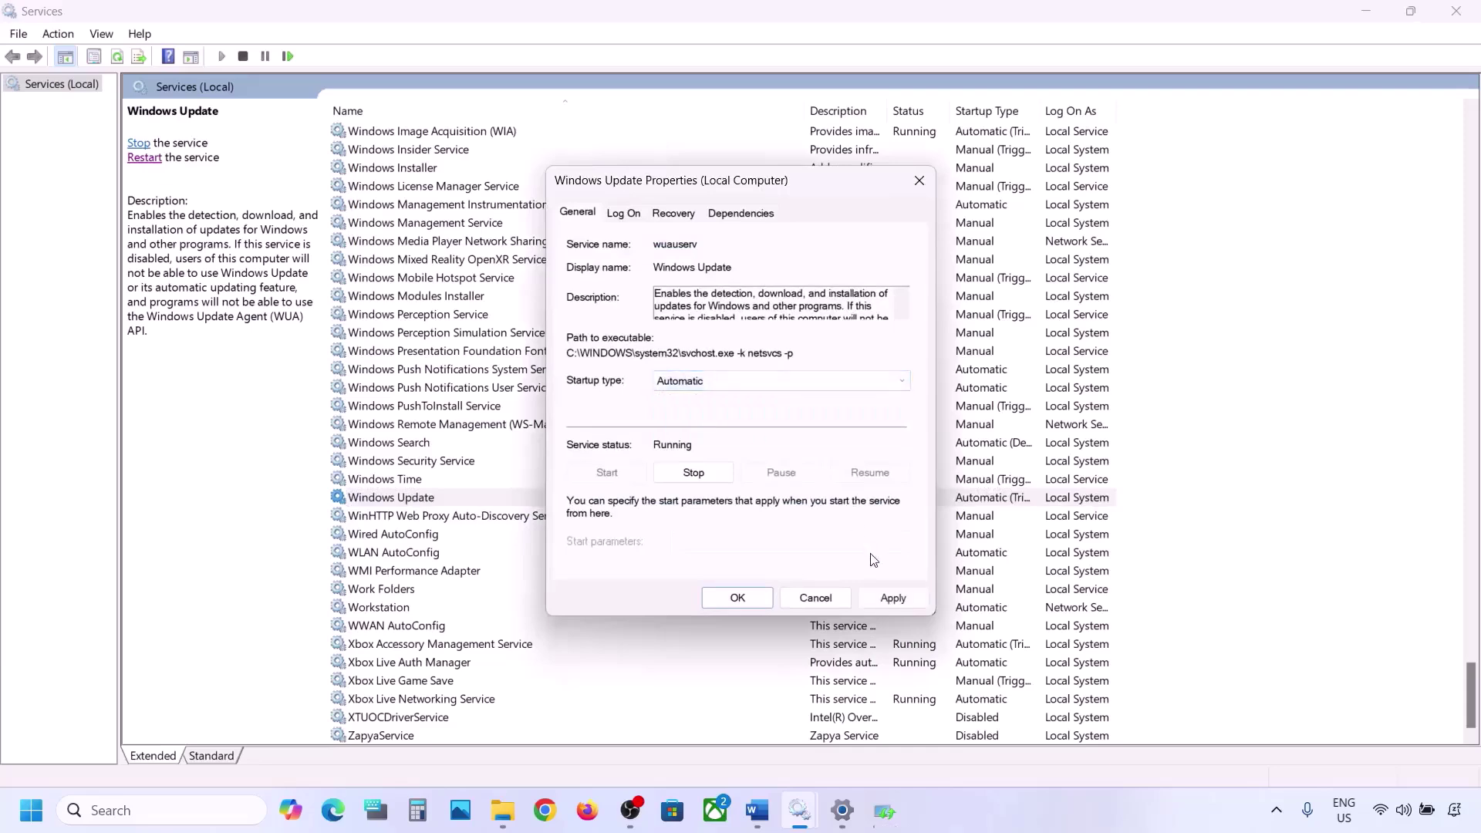
left_click(892, 598)
left_click(734, 597)
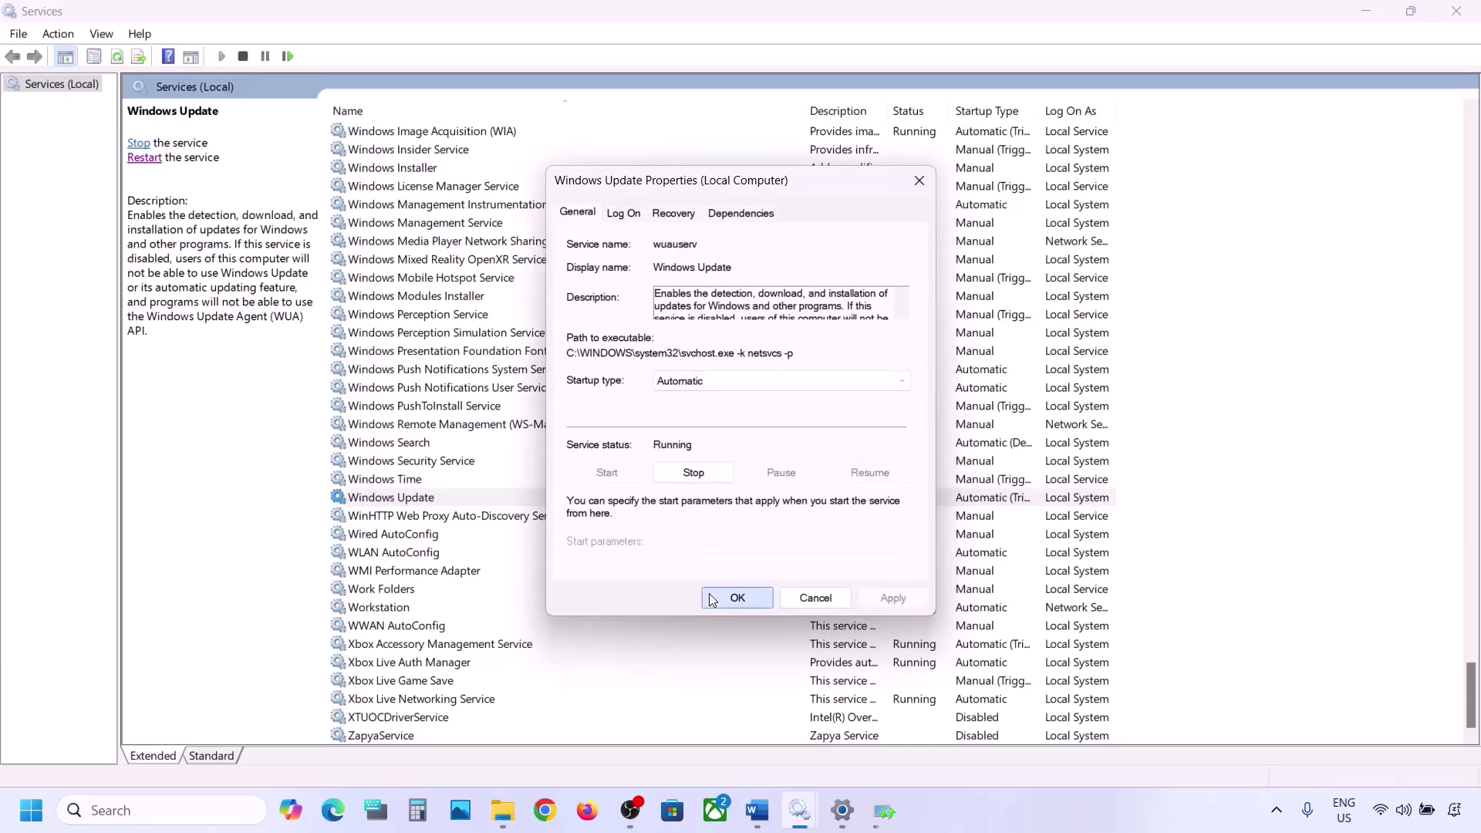
right_click(401, 502)
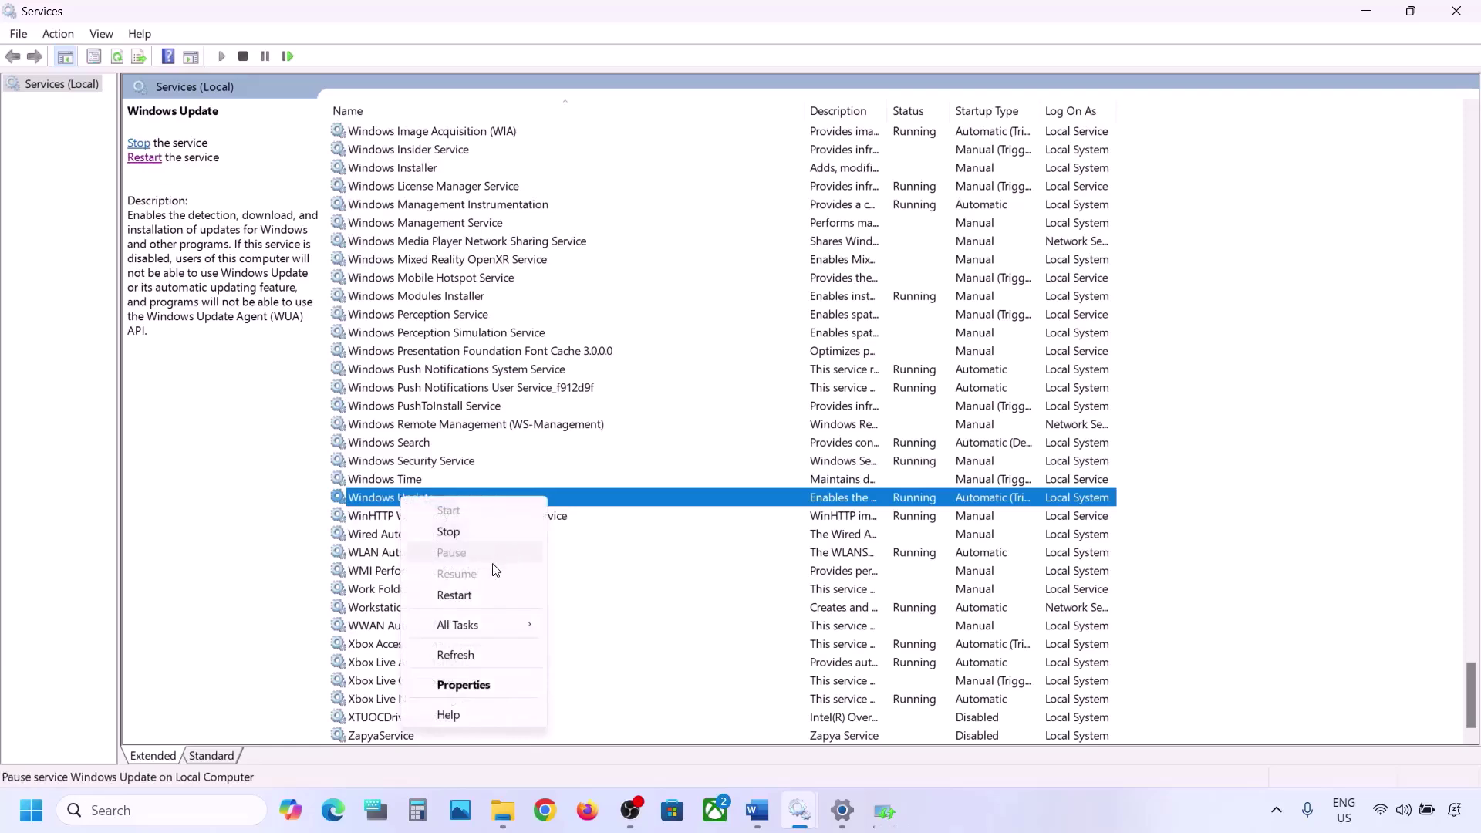
left_click(466, 594)
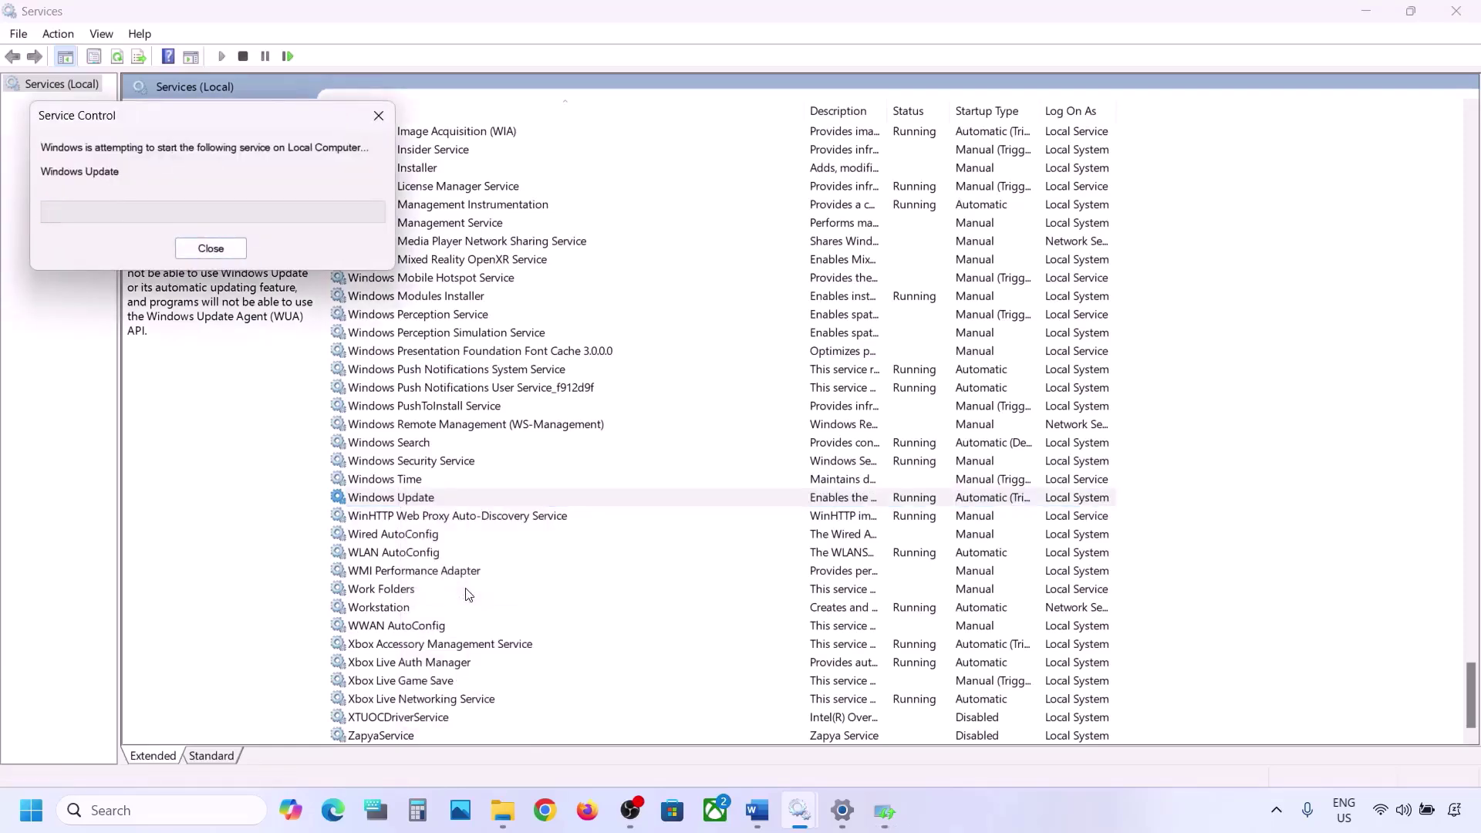
Set the Background Intelligent Transfer Service's startup type to Automatic and restart the service
left_click(436, 389)
key("b")
scroll(446, 312, "up", 3)
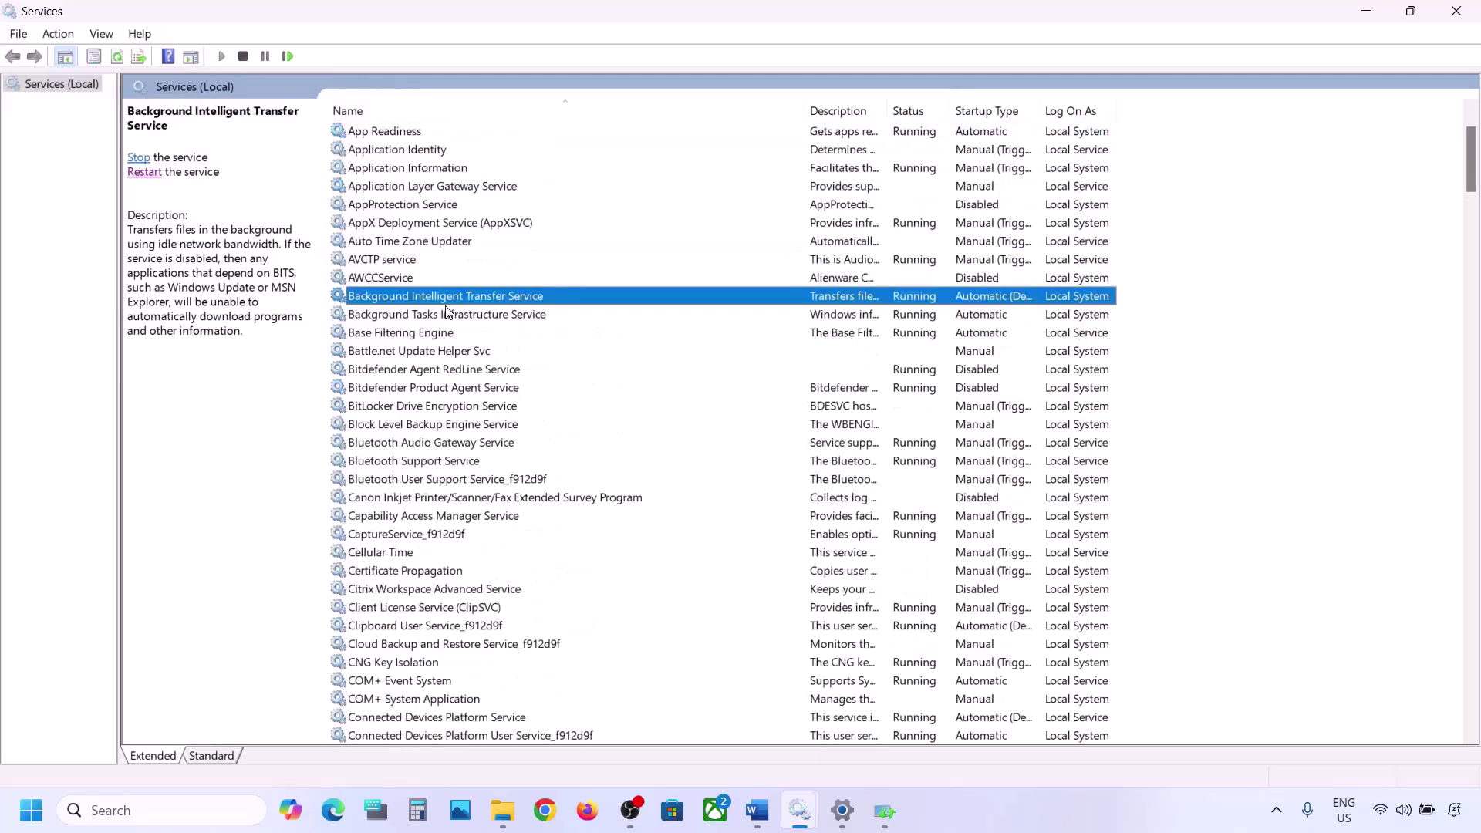
double_click(488, 301)
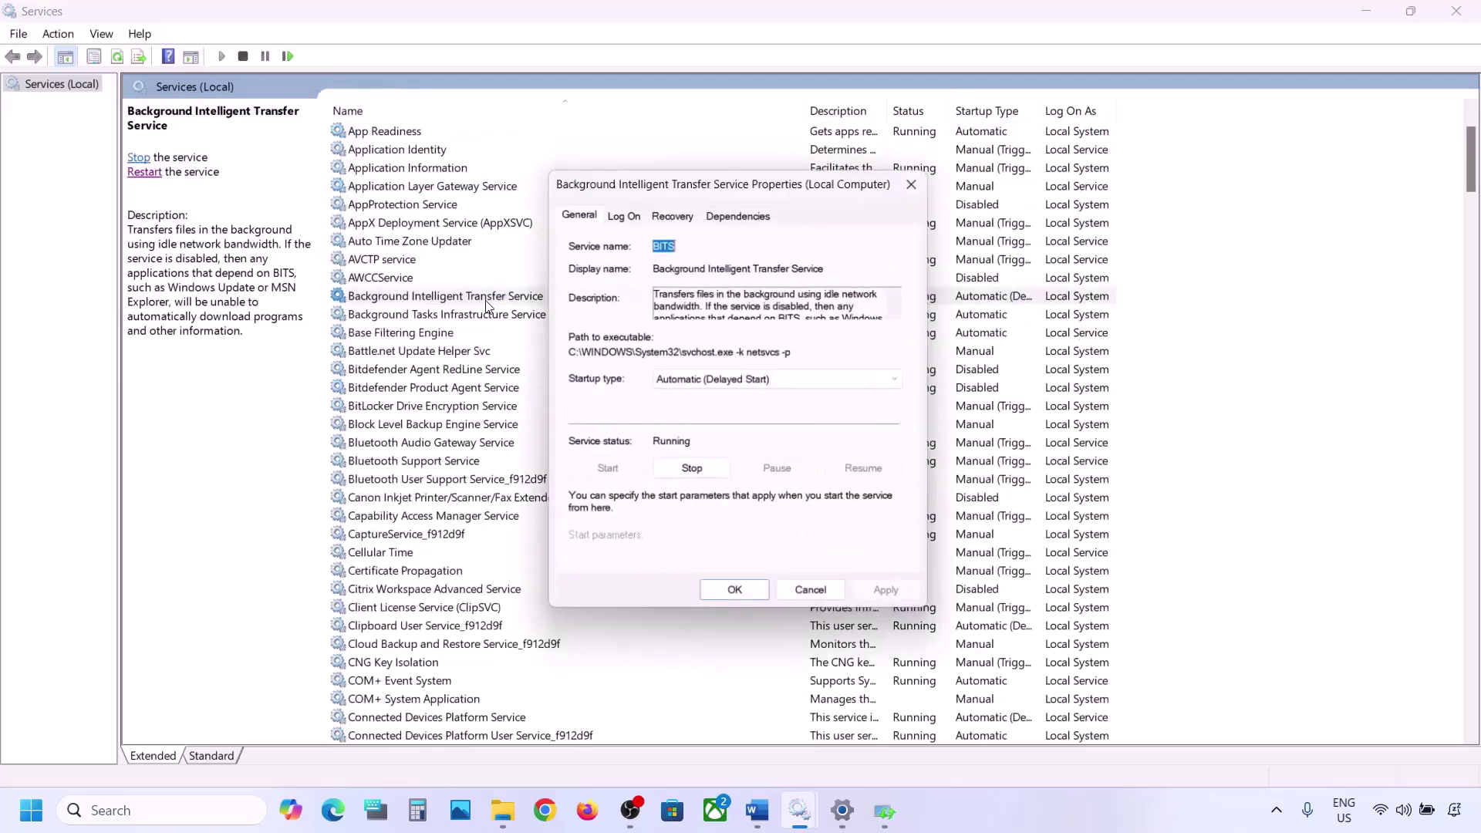
left_click(687, 381)
left_click(678, 411)
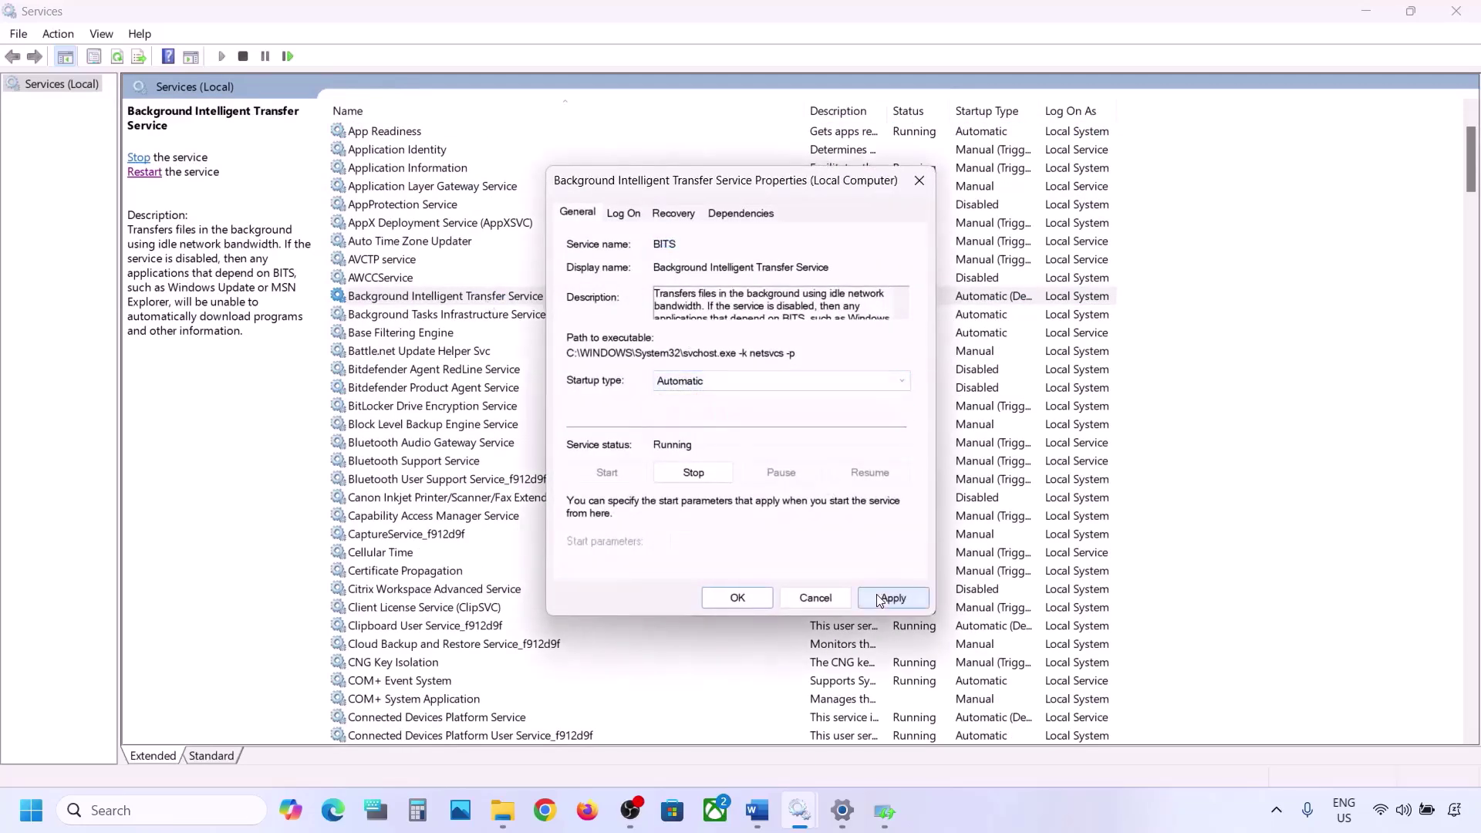
left_click(877, 598)
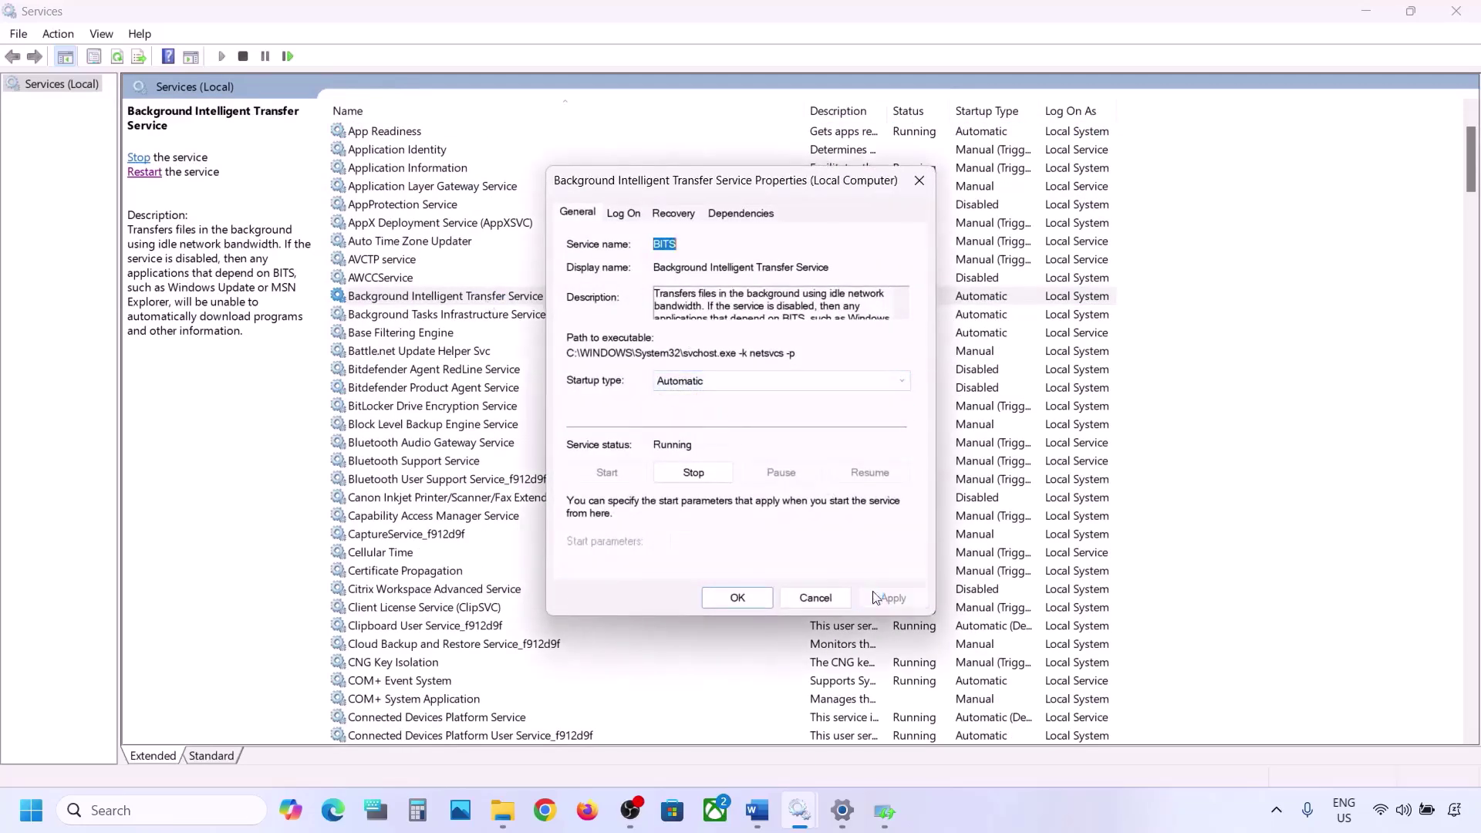
left_click(738, 598)
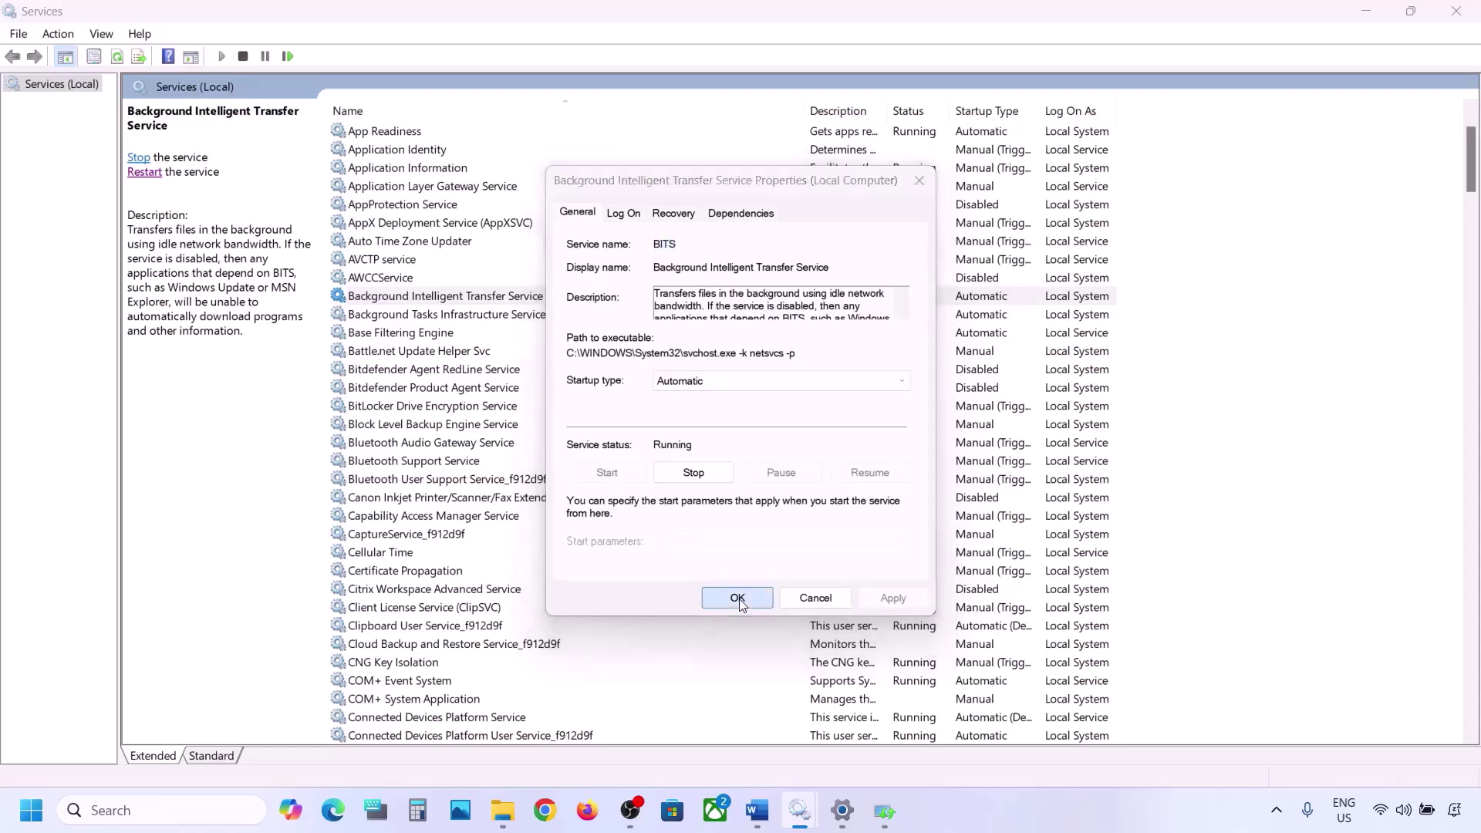
right_click(456, 300)
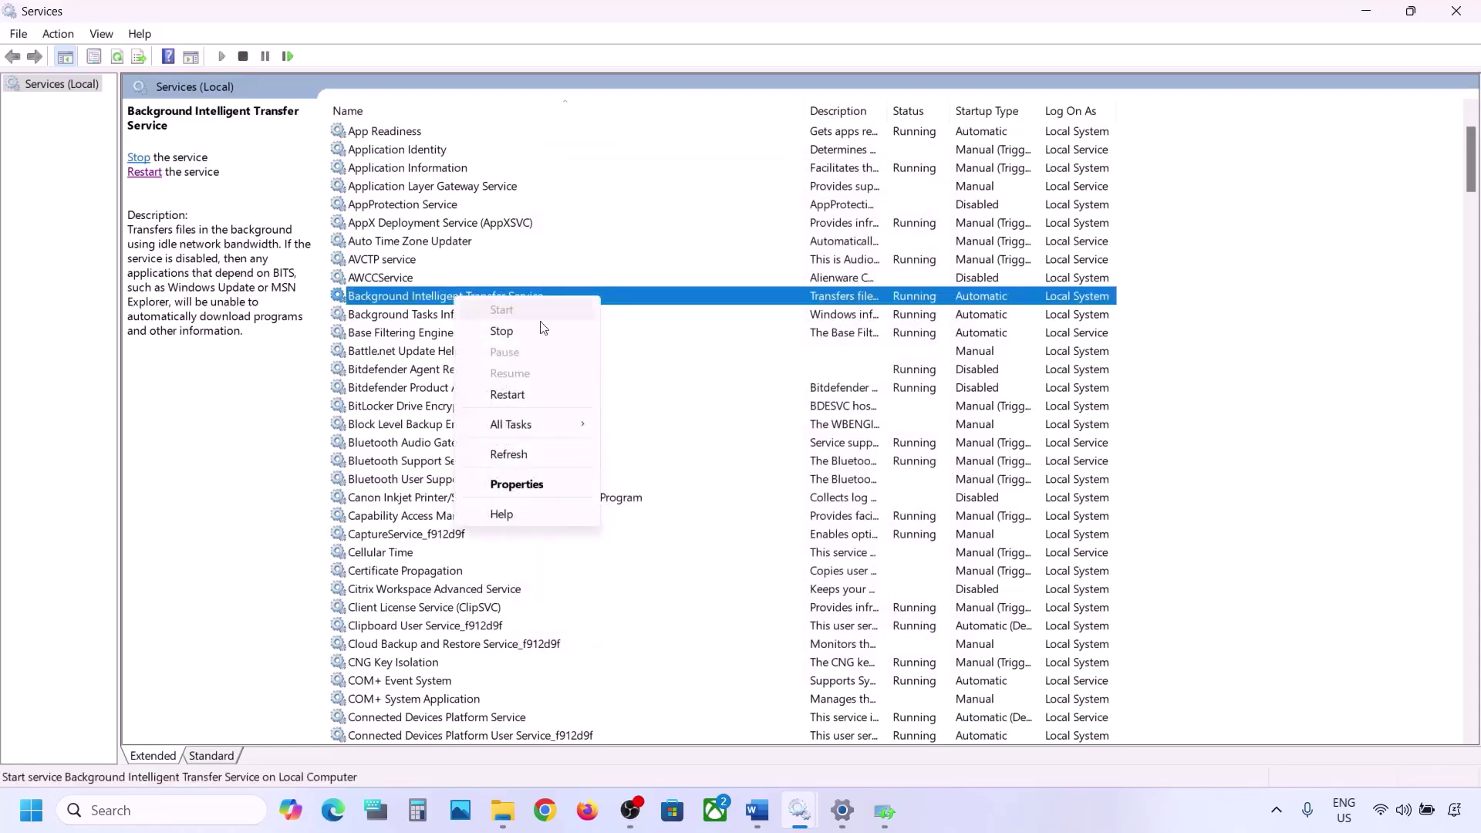
left_click(507, 395)
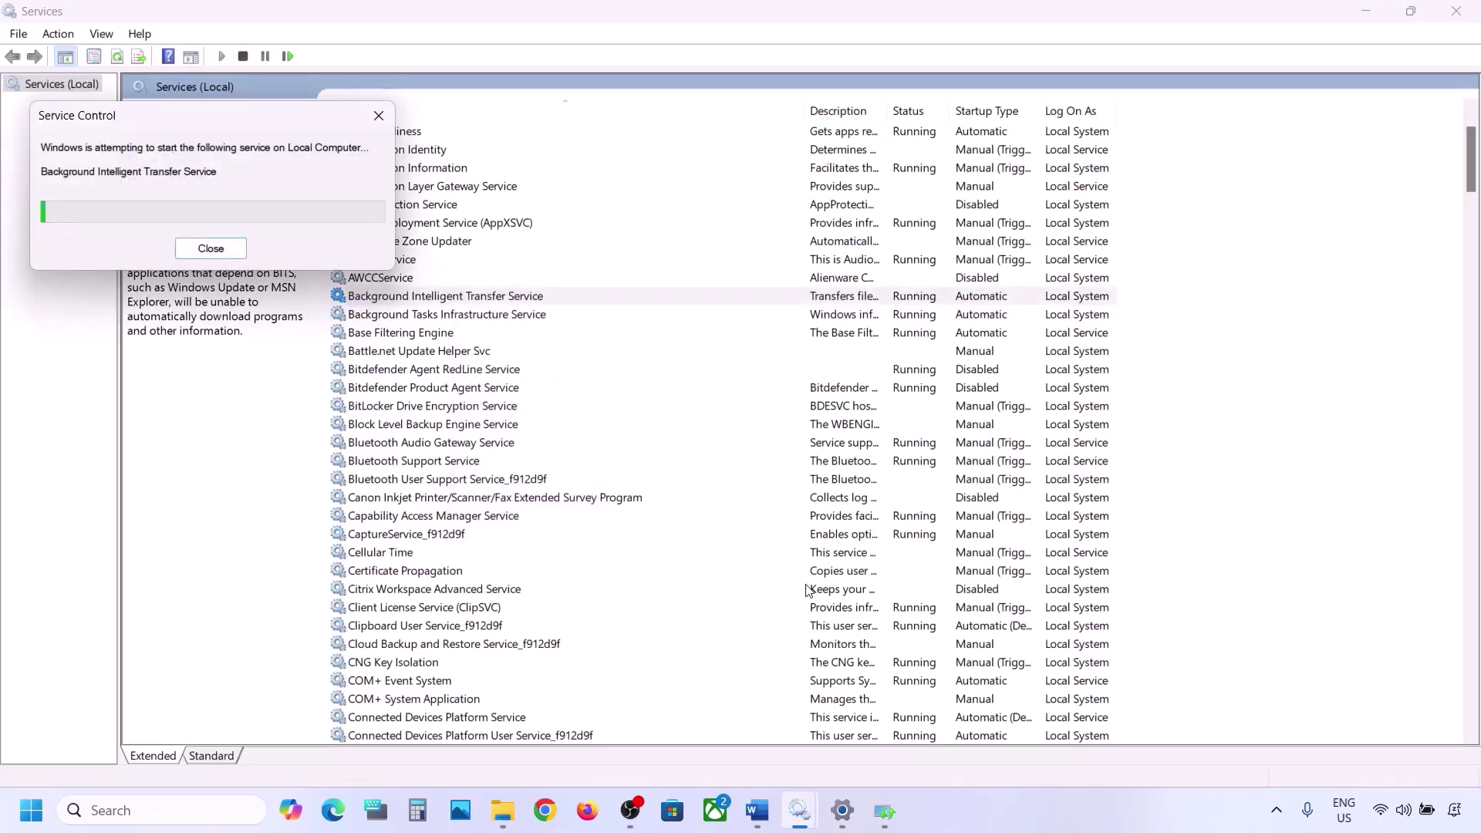
Copy the Windows 11 download page URL under Step 5 in the Word notes and switch to Chrome
mouse_move(761, 816)
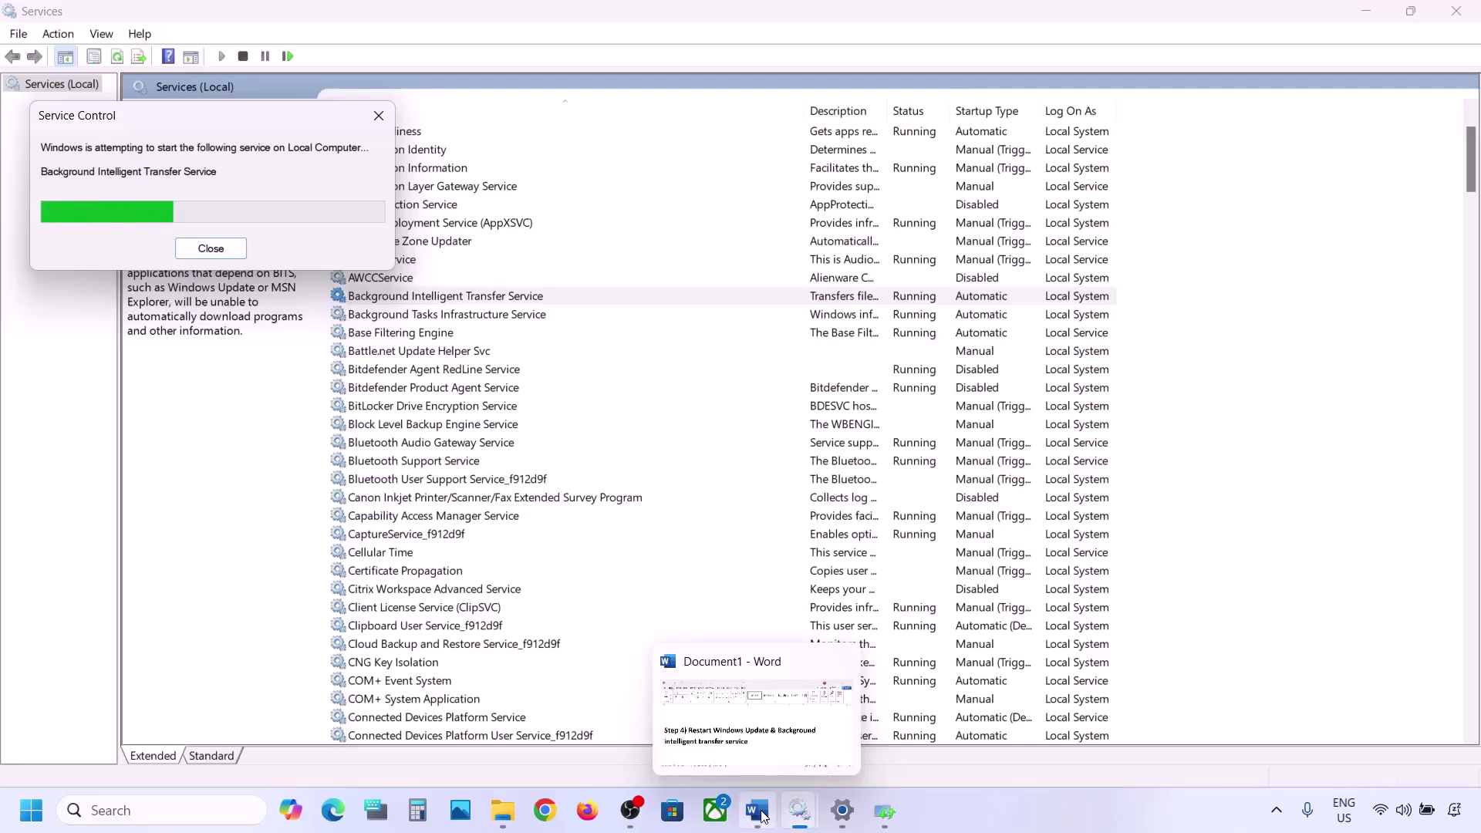
left_click(761, 816)
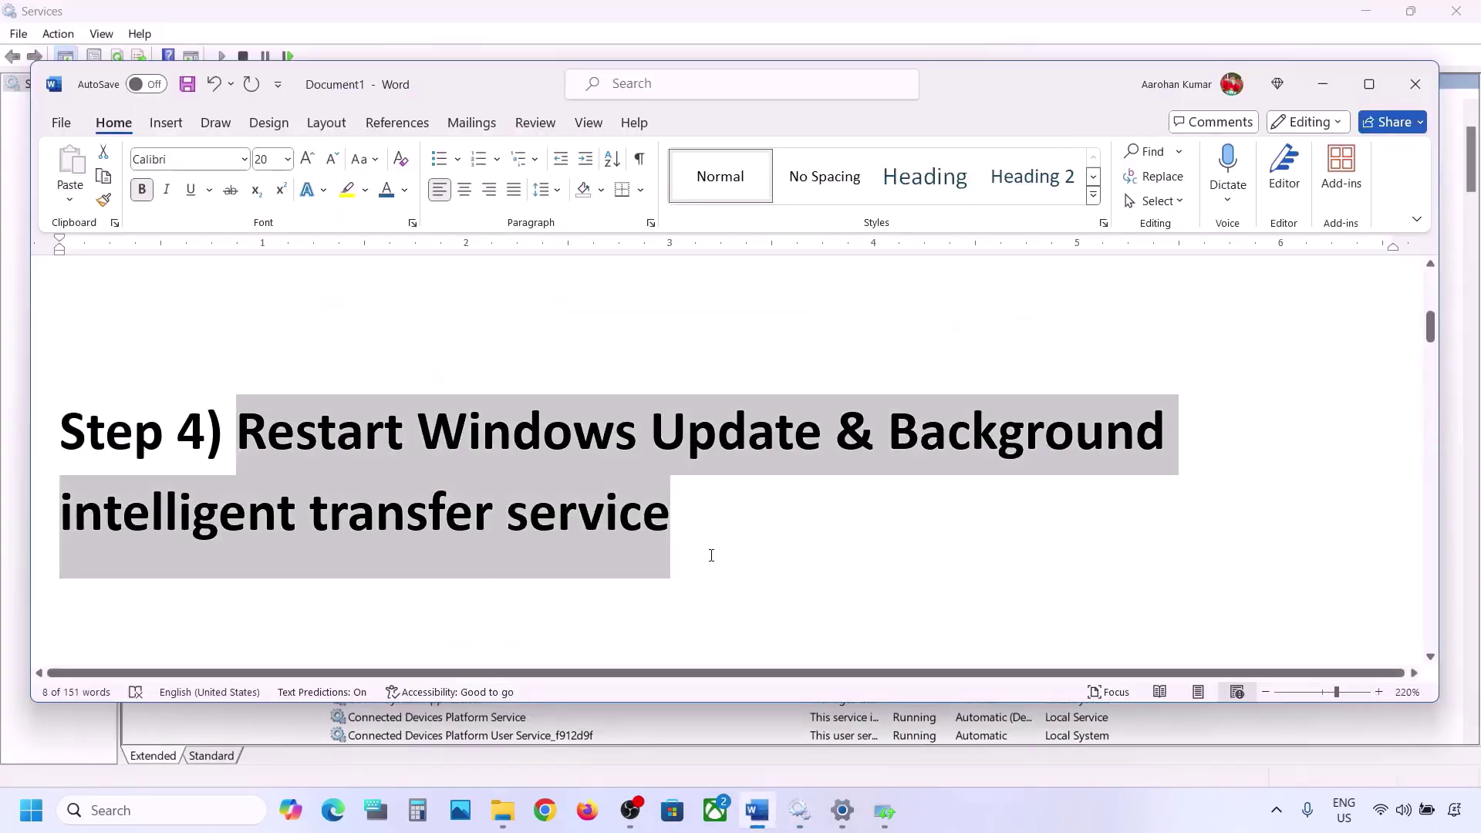
scroll(711, 556, "down", 5)
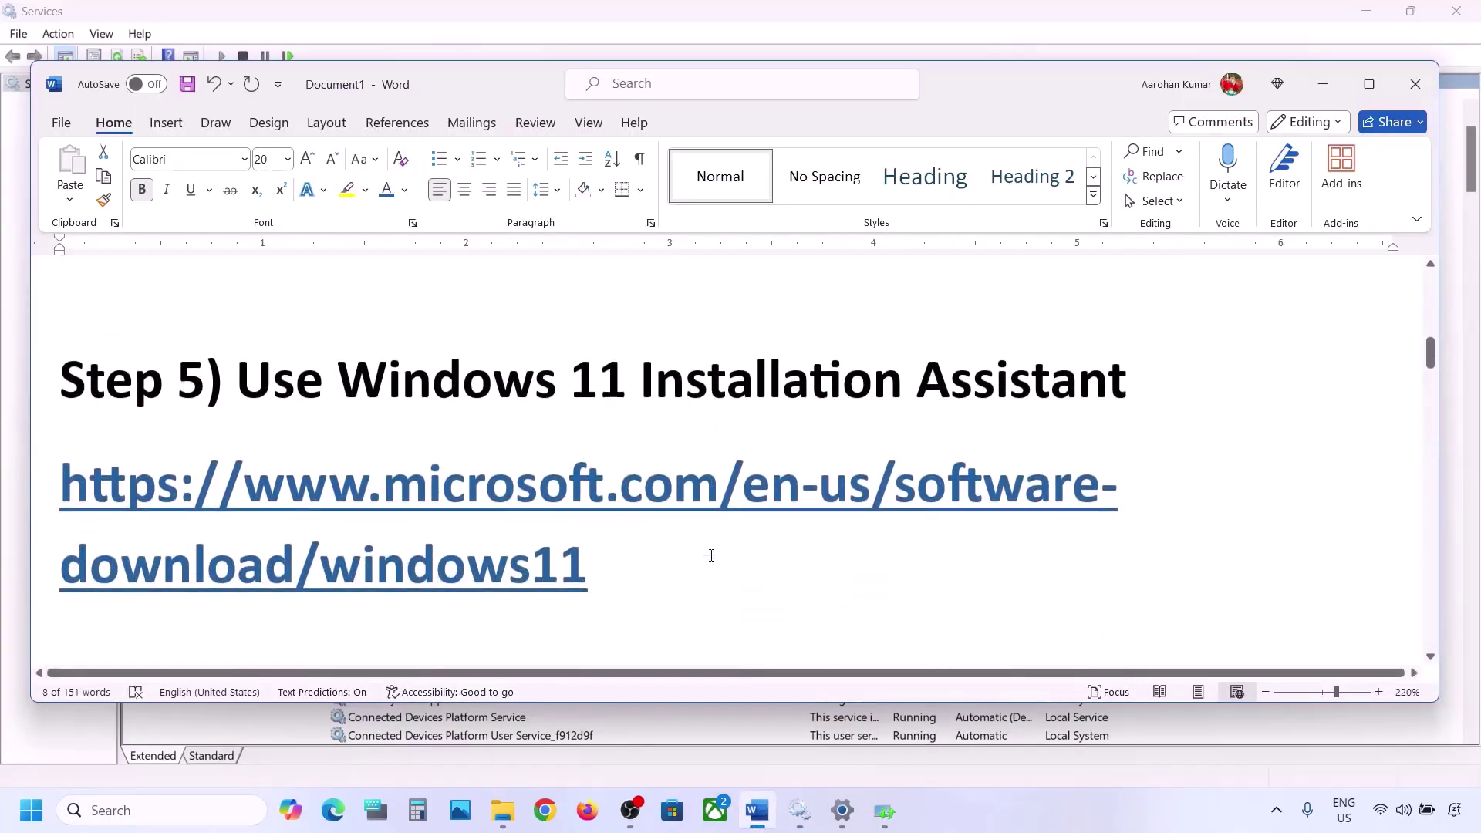
left_click_drag(615, 577, 62, 493)
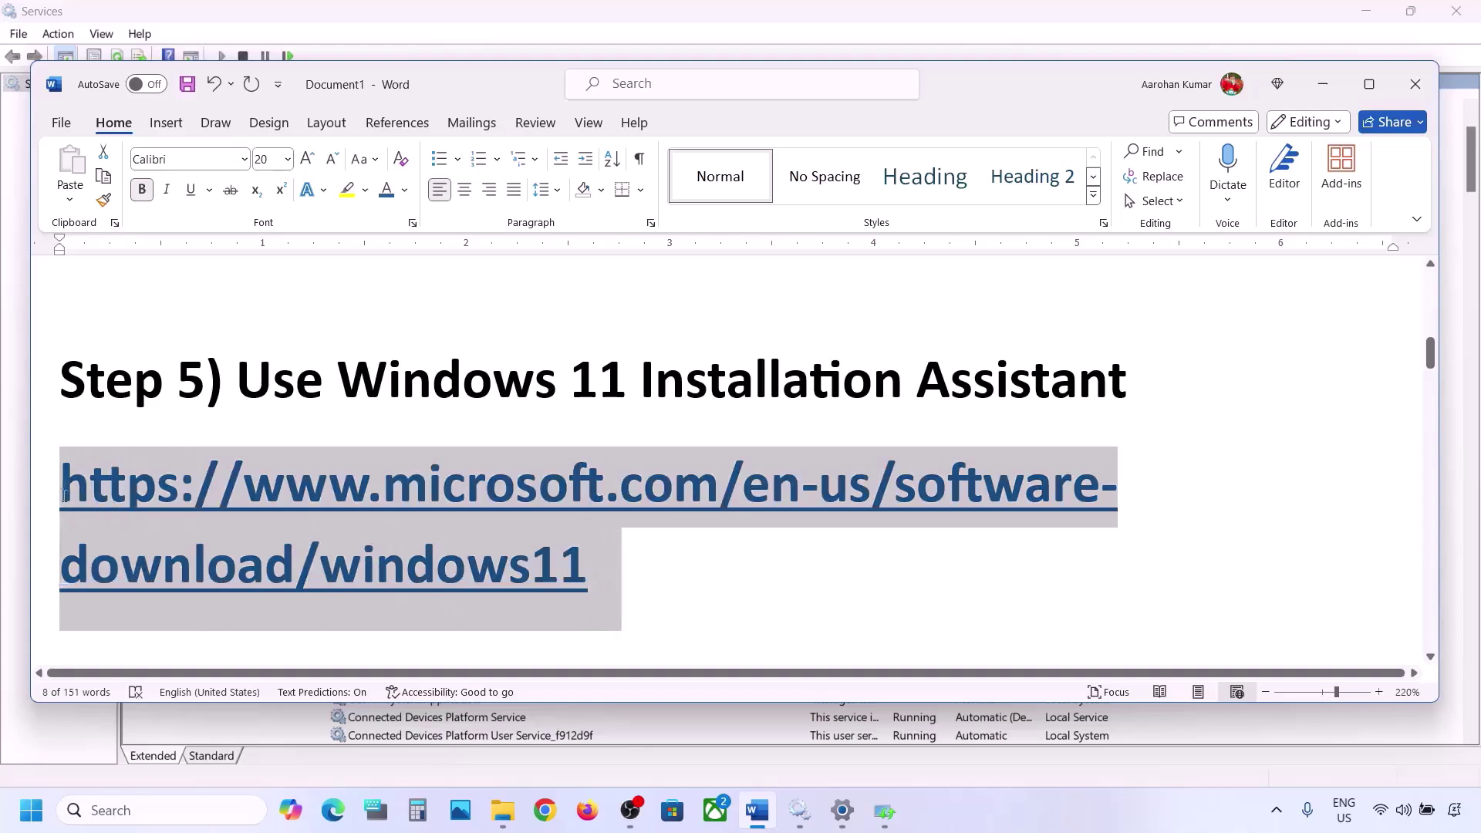
right_click(62, 493)
left_click(145, 360)
left_click(545, 808)
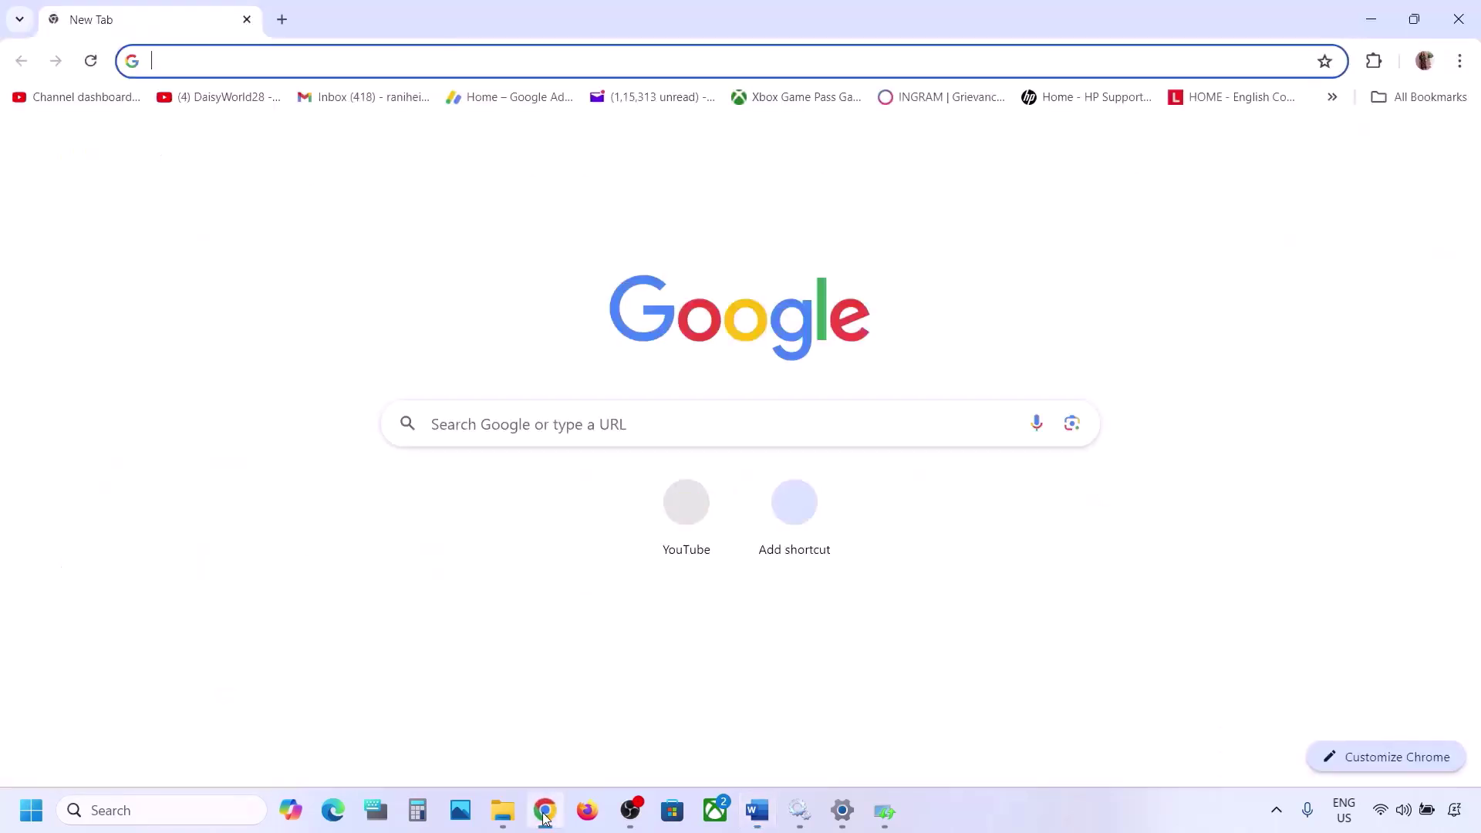
Download the Windows 11 Installation Assistant from the copied Microsoft download page URL and run Windows11InstallationAssistant.exe
key("ctrl+v")
key("Return")
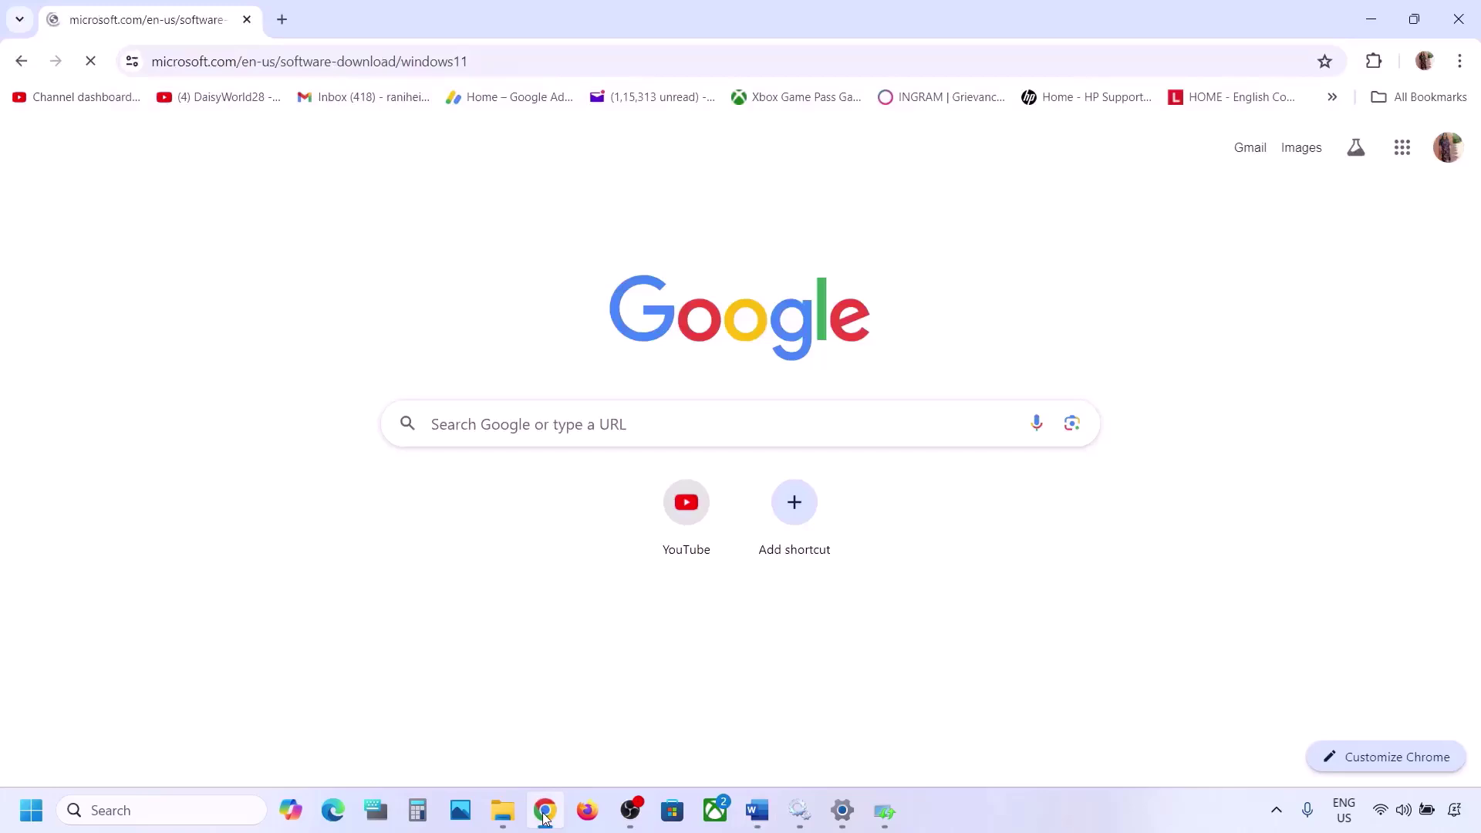
scroll(629, 519, "down", 1)
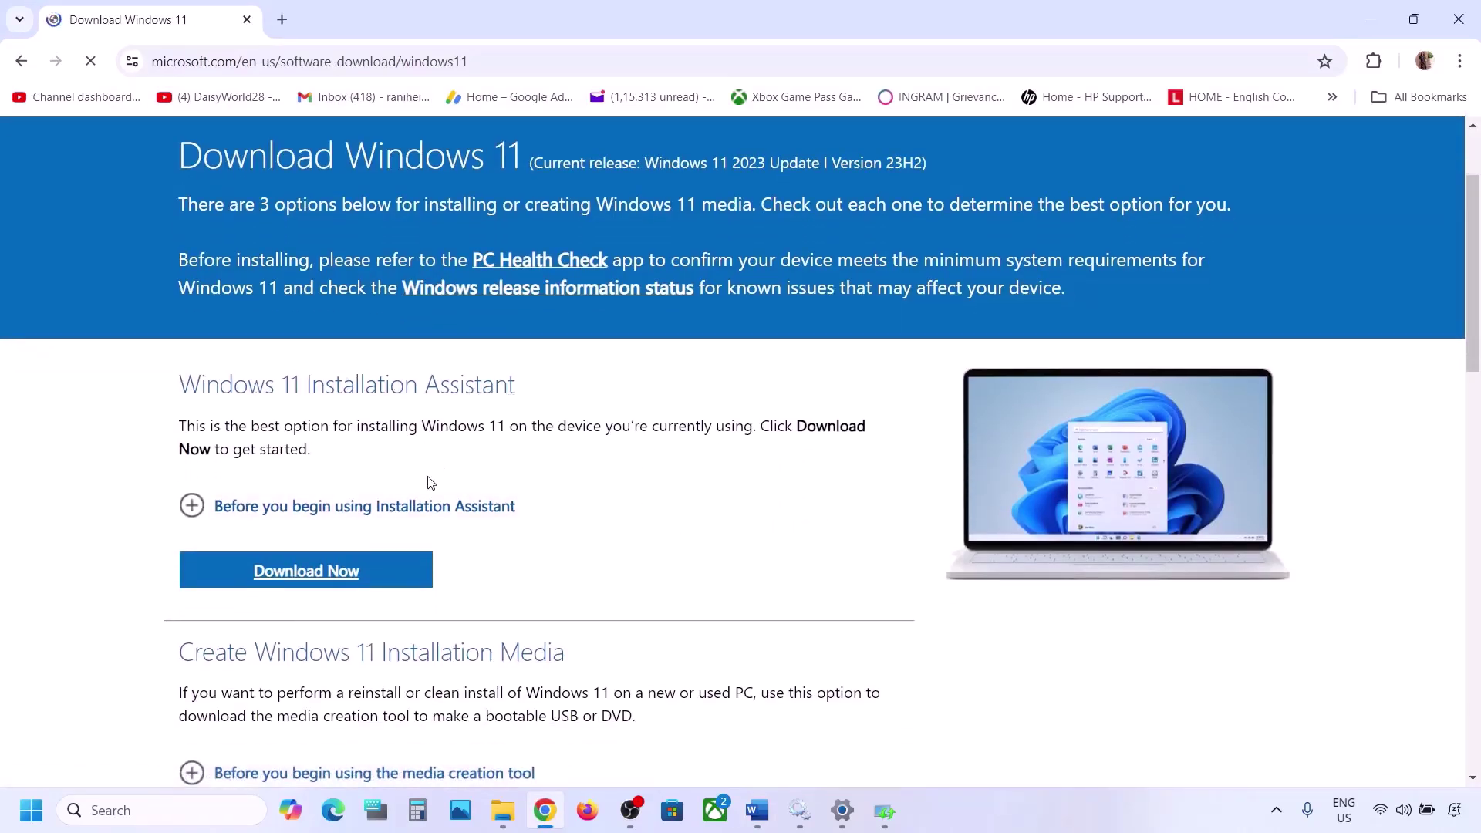
left_click(316, 571)
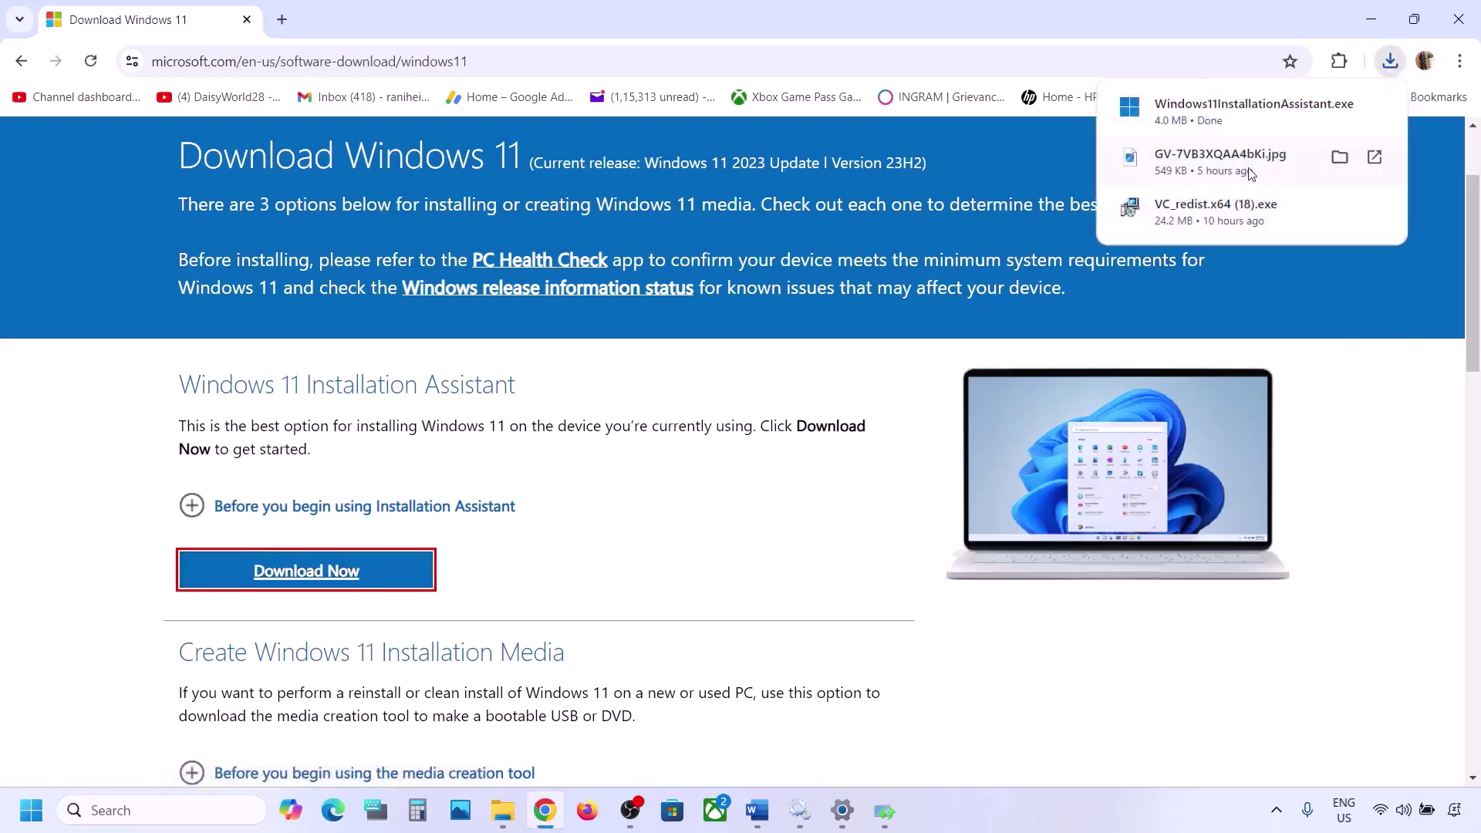
left_click(1207, 111)
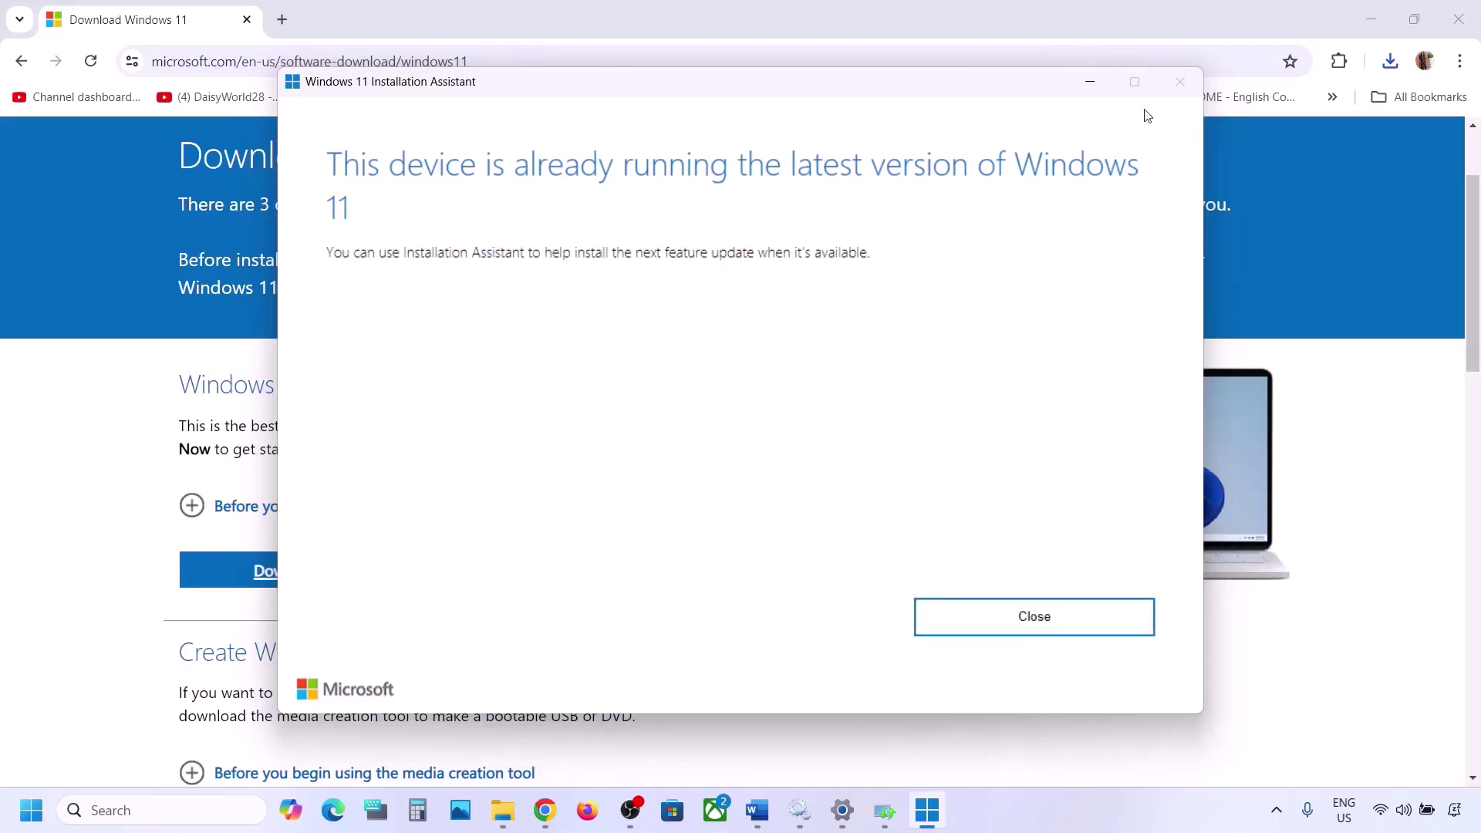
left_click(1094, 83)
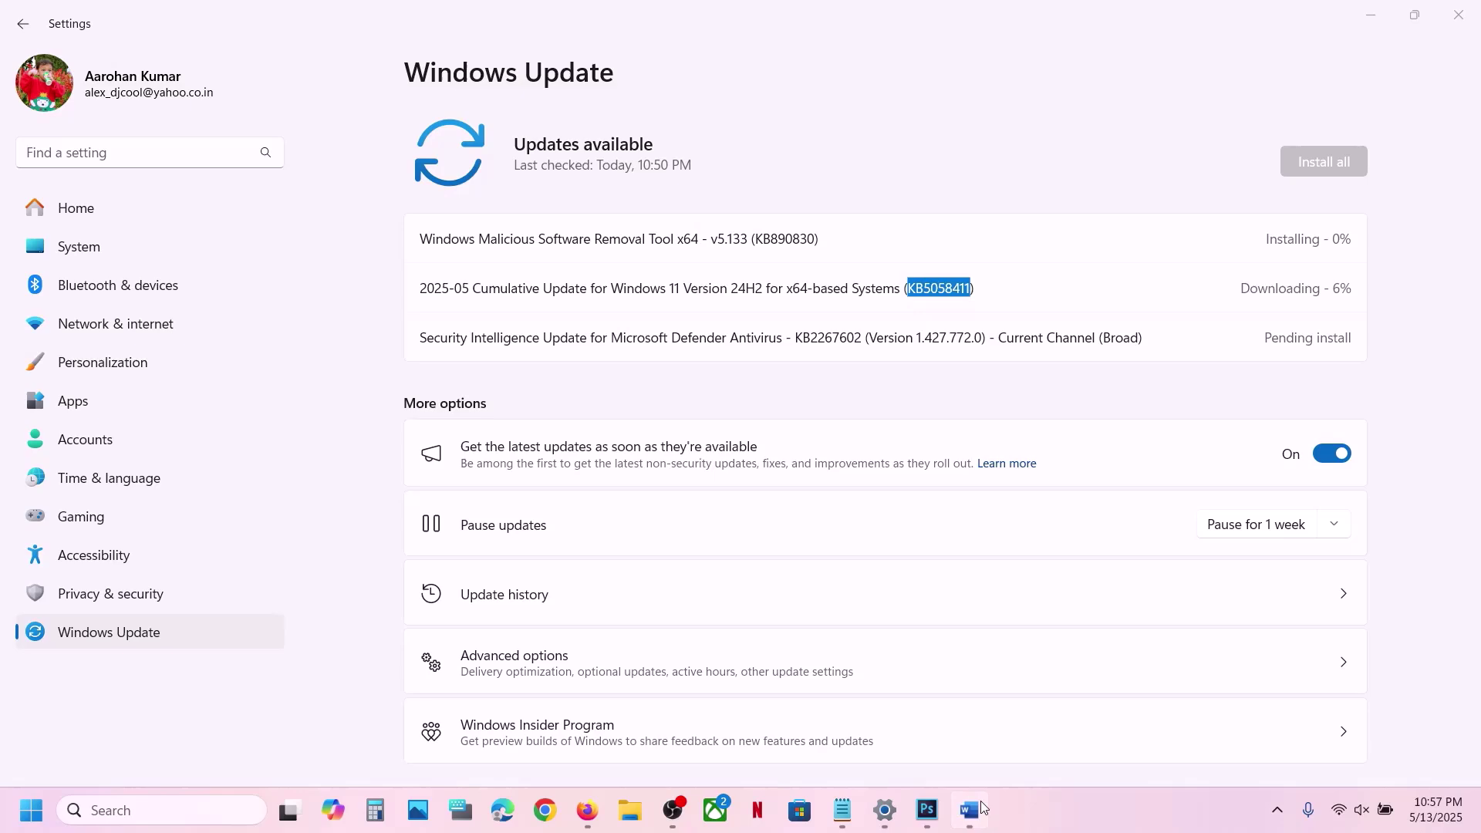
Copy the Microsoft Update Catalog URL under Step 6 in the Word notes and open it in Chrome
left_click(972, 809)
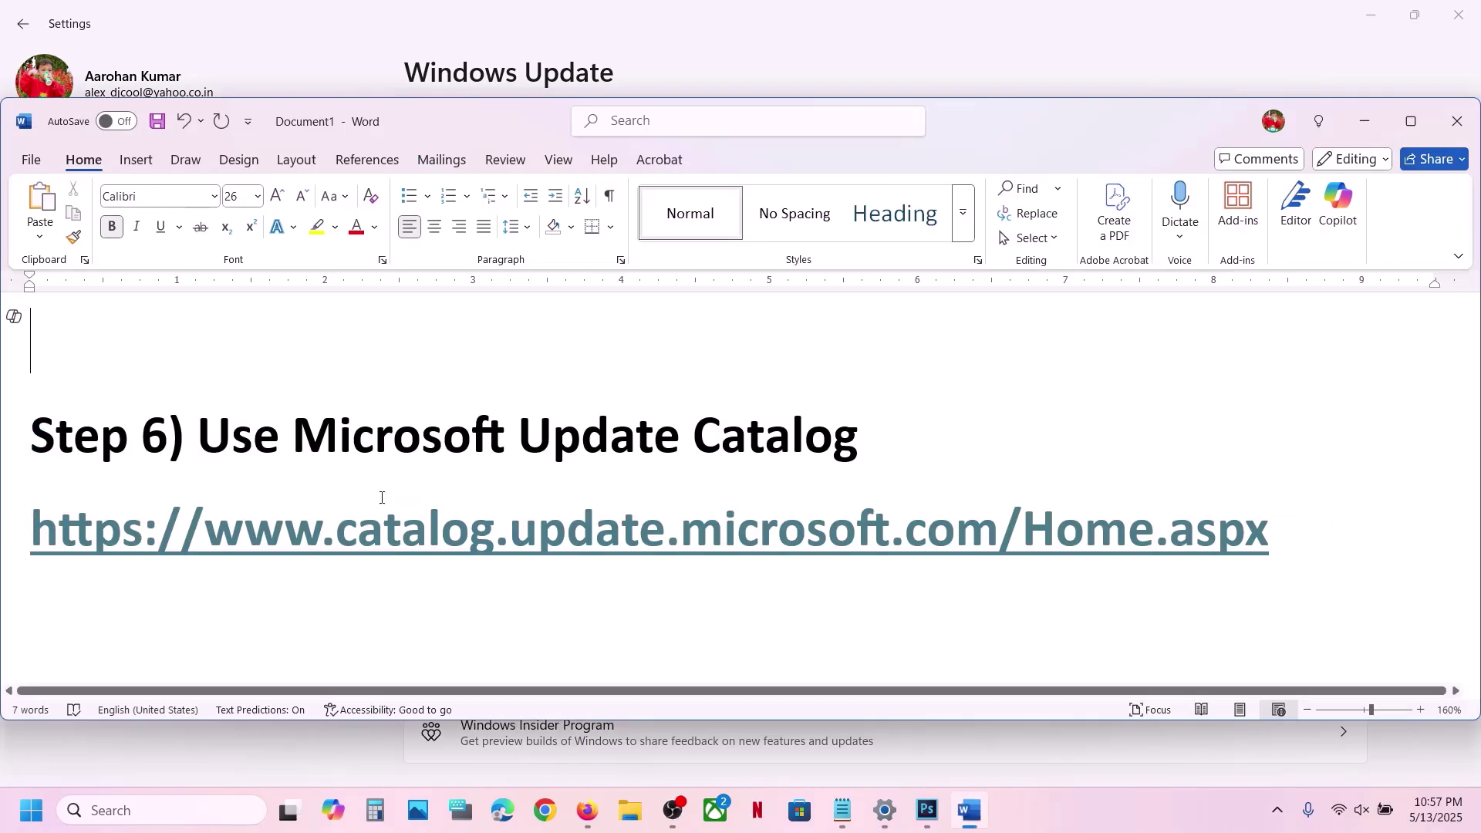
left_click_drag(1314, 535, 135, 582)
key("ctrl+c")
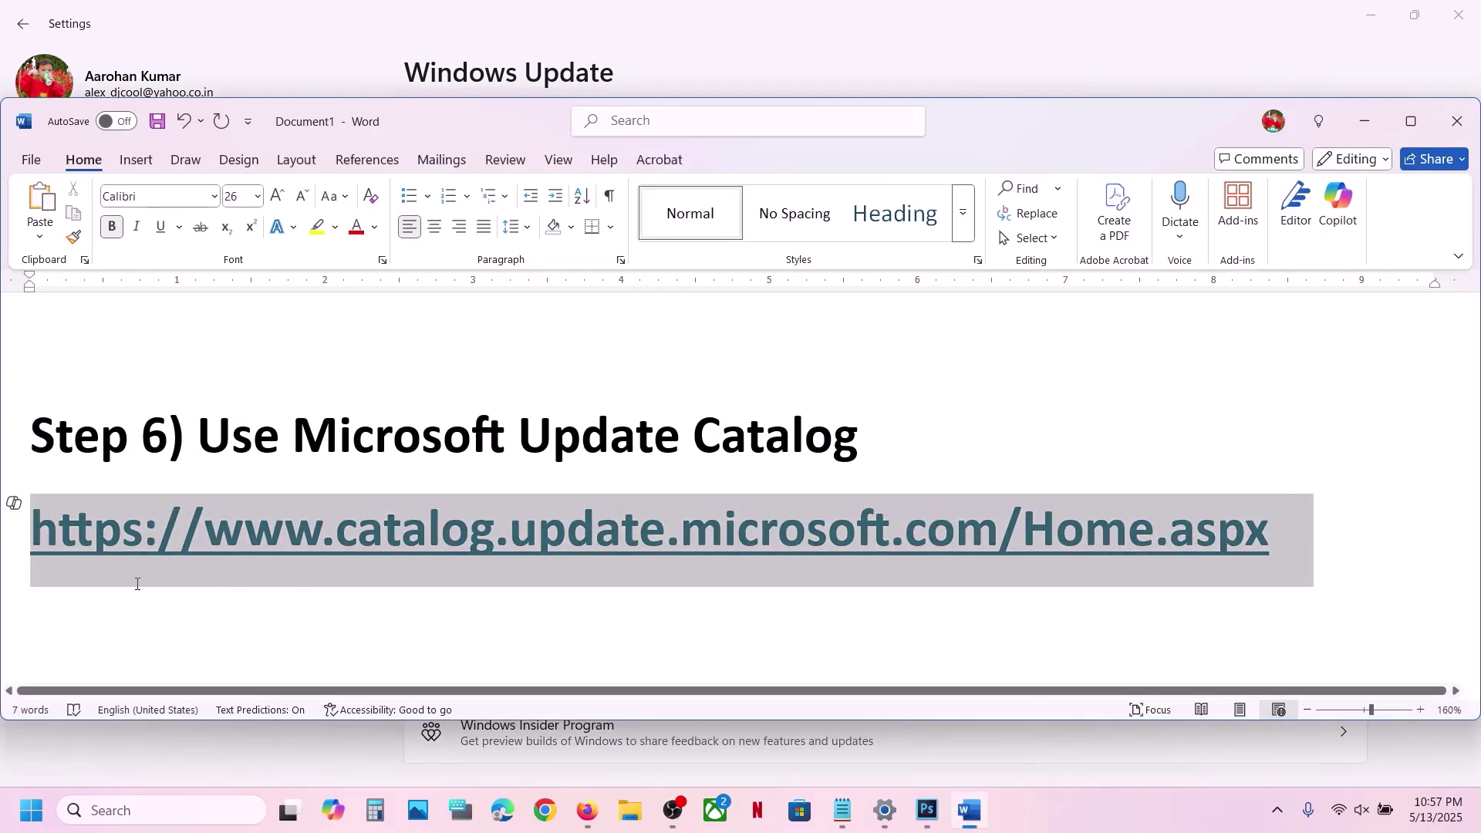
left_click(545, 809)
key("ctrl+v")
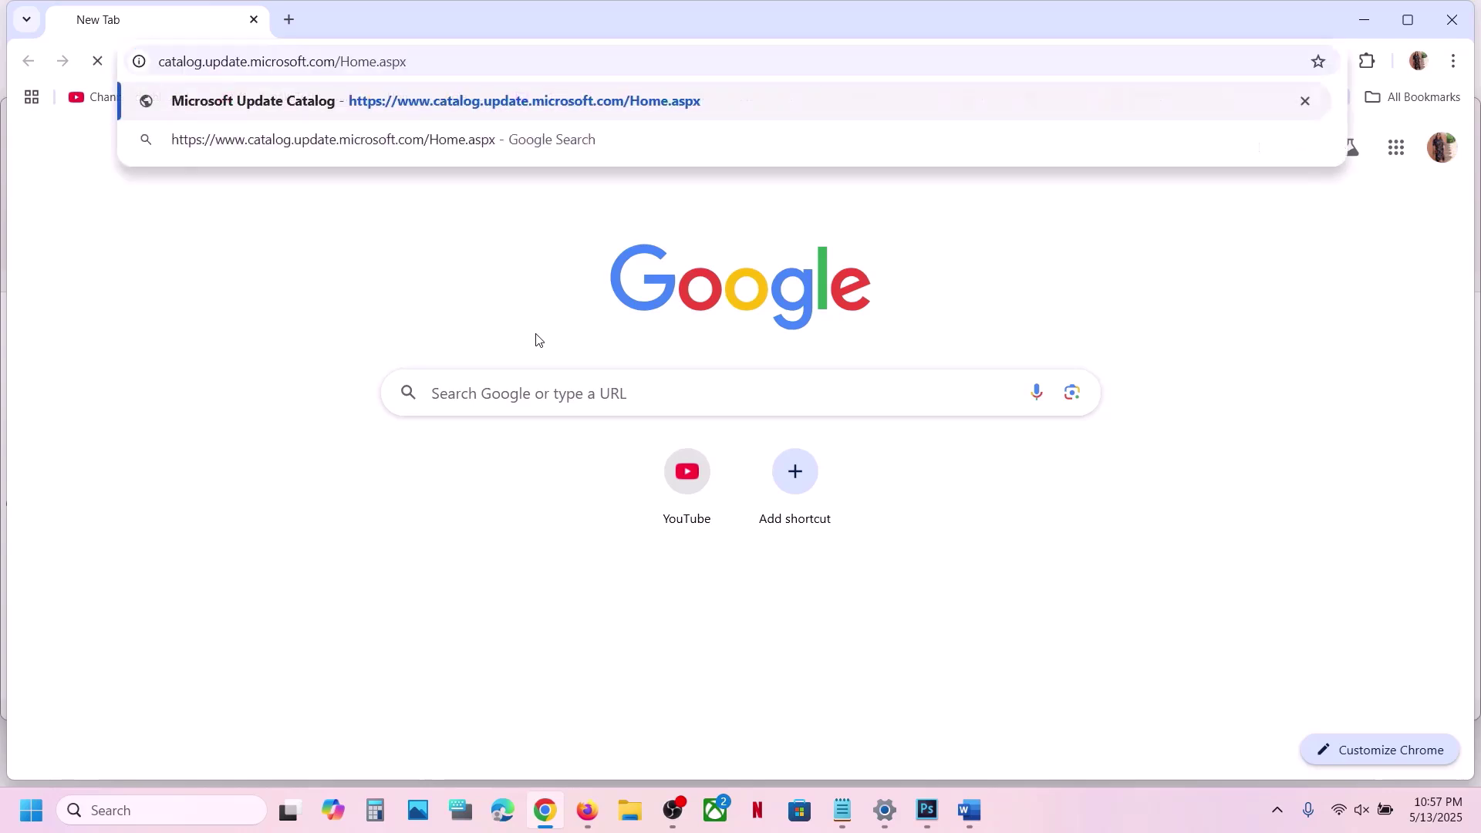
key("Return")
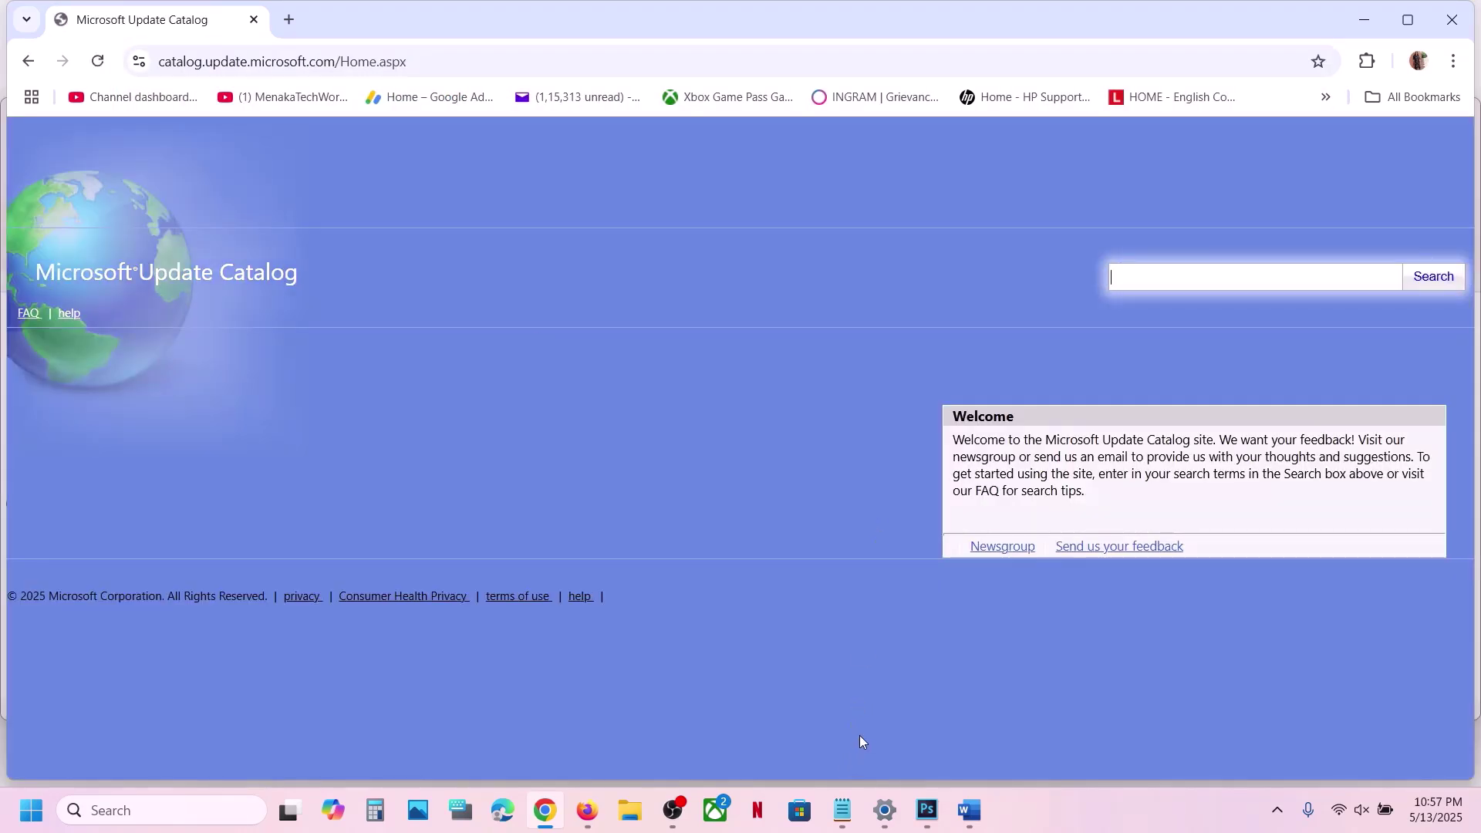
Check the cumulative update's KB number in Windows Update settings and search the Microsoft Update Catalog for KB5058411
left_click(885, 810)
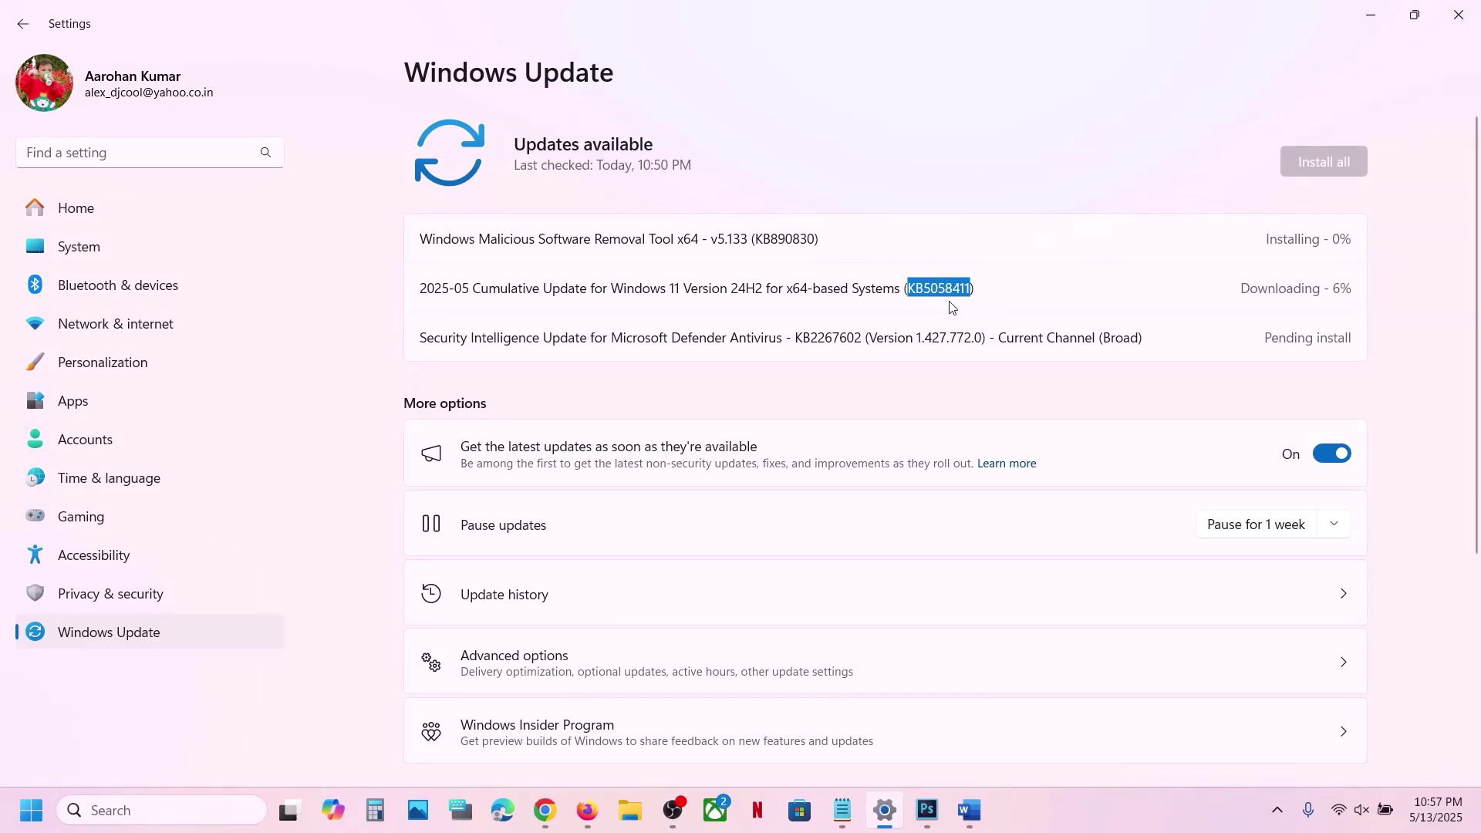
left_click(1371, 15)
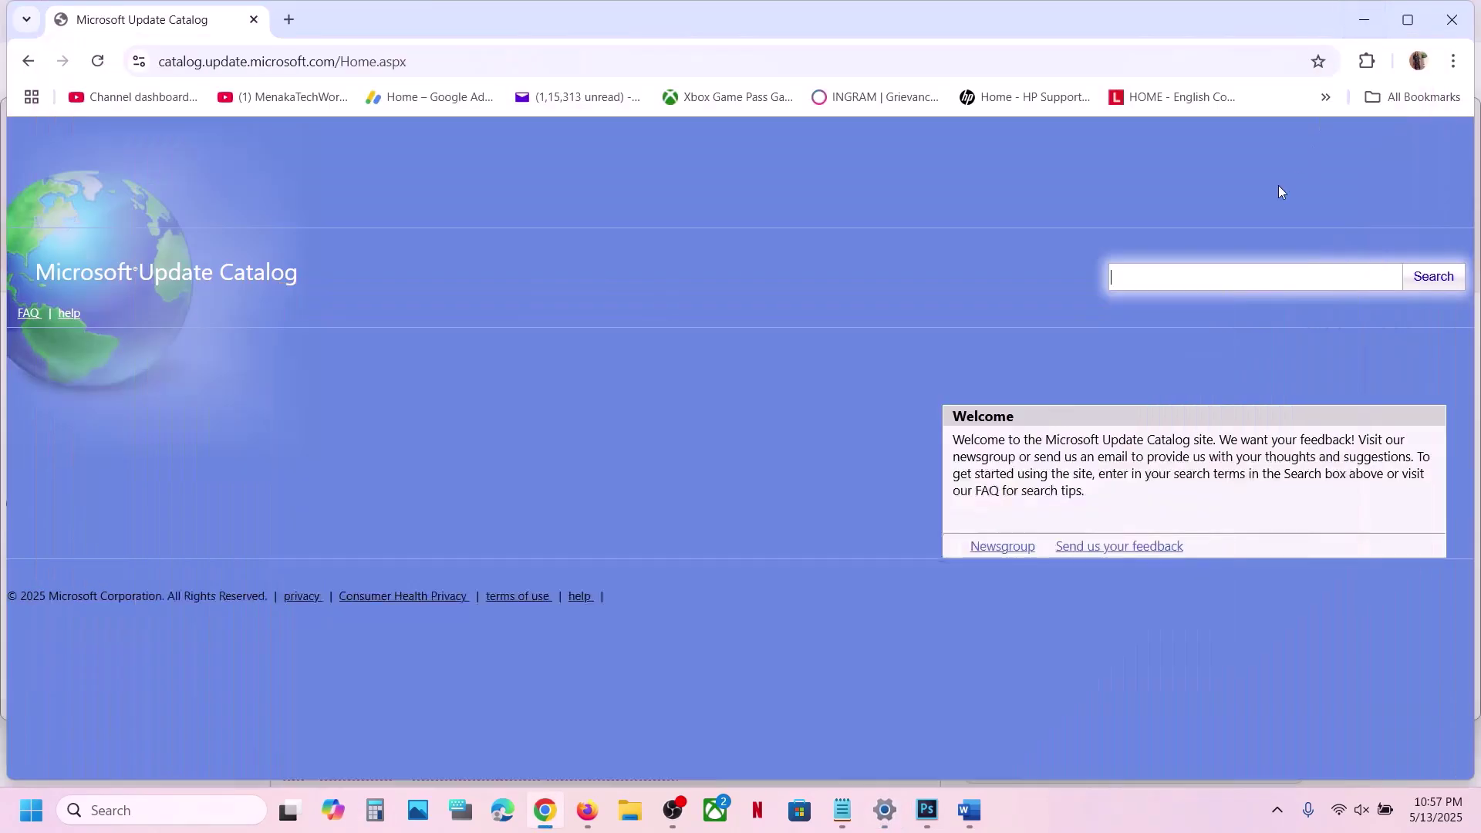
type("KB5058411")
left_click(1436, 279)
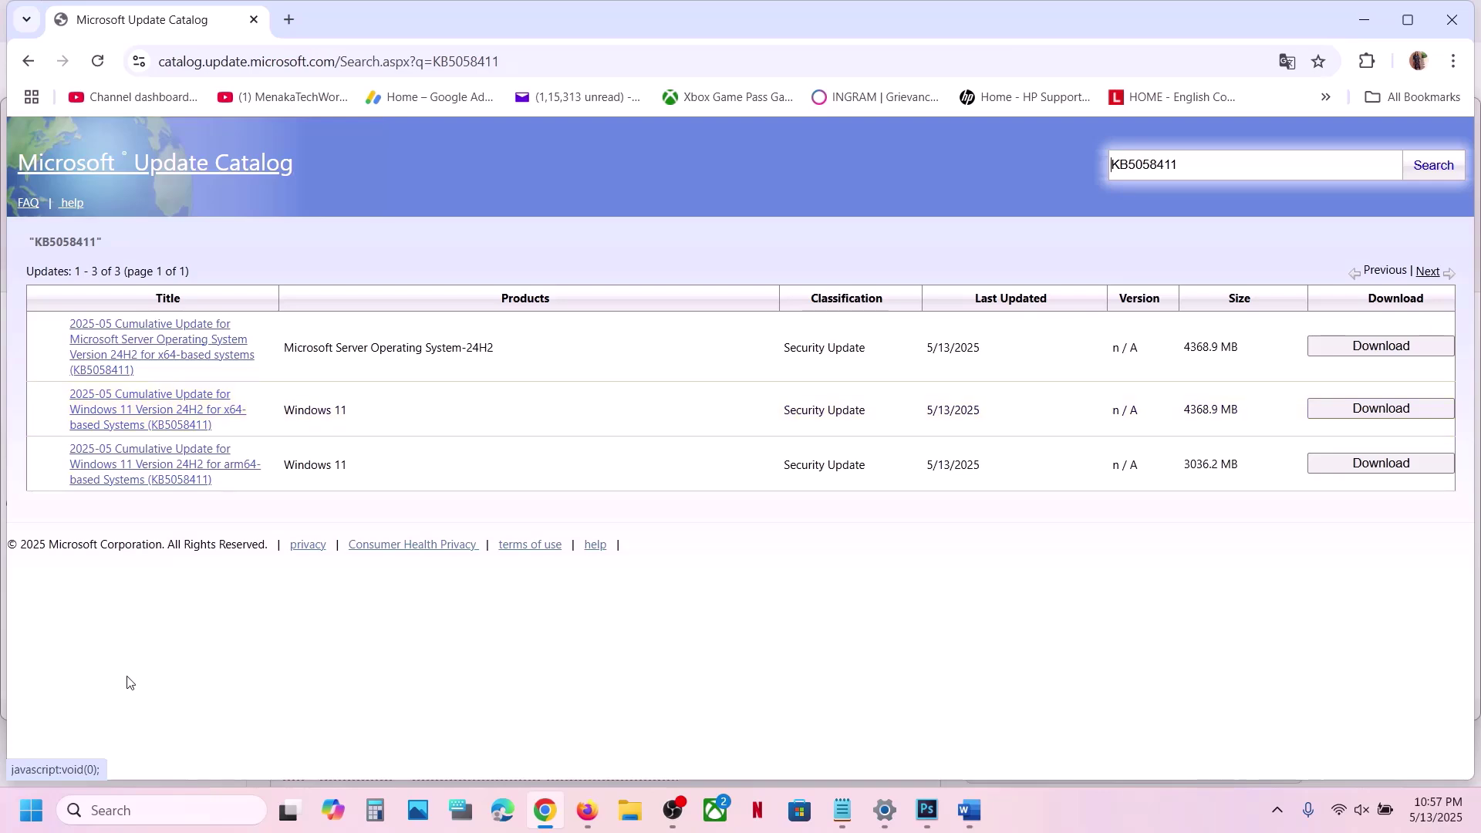
Check the PC's system type in the device specifications on the Settings About page, and close Settings
key("alt+Tab")
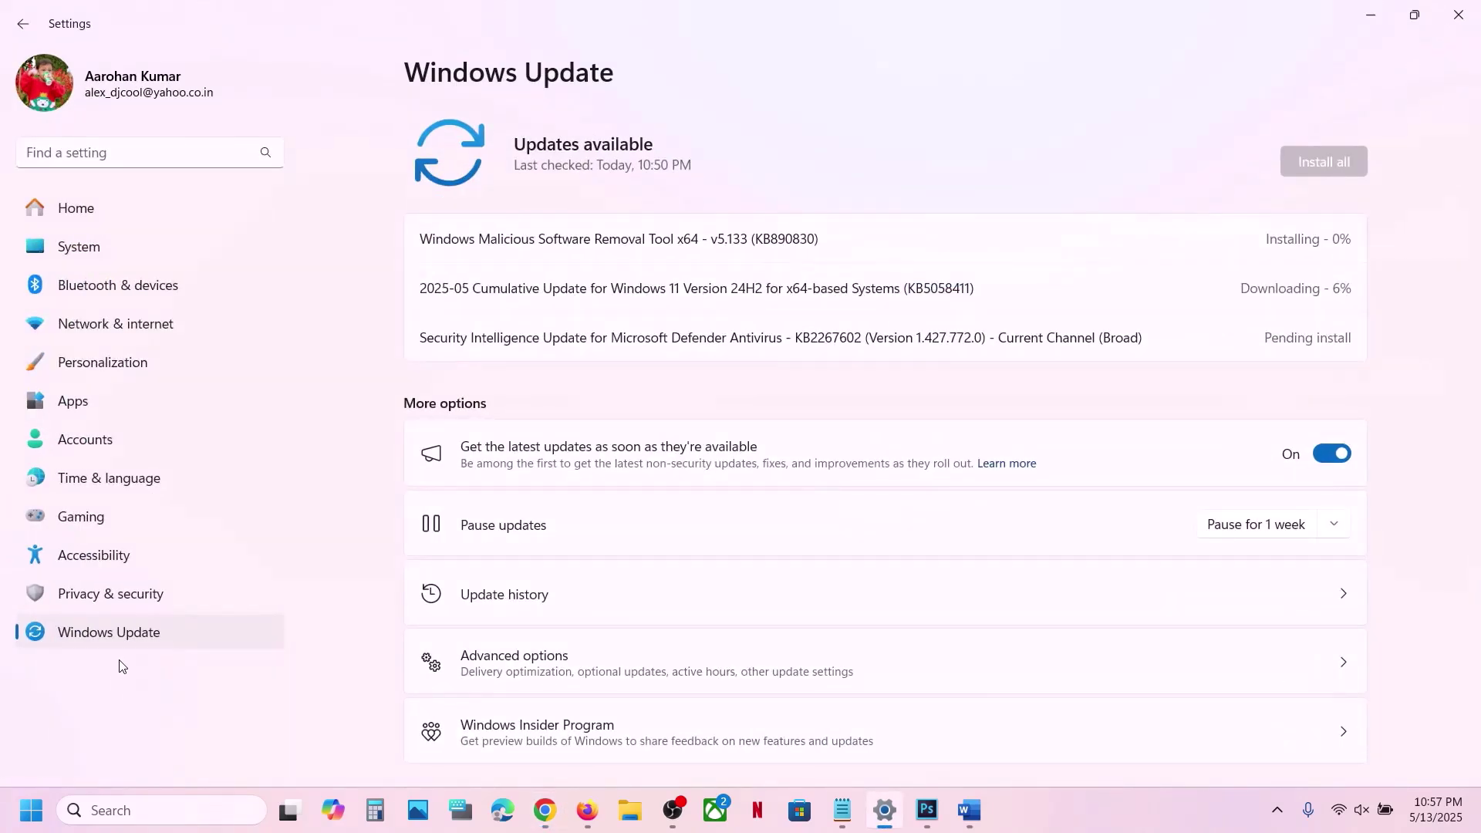
left_click(109, 235)
scroll(519, 309, "down", 10)
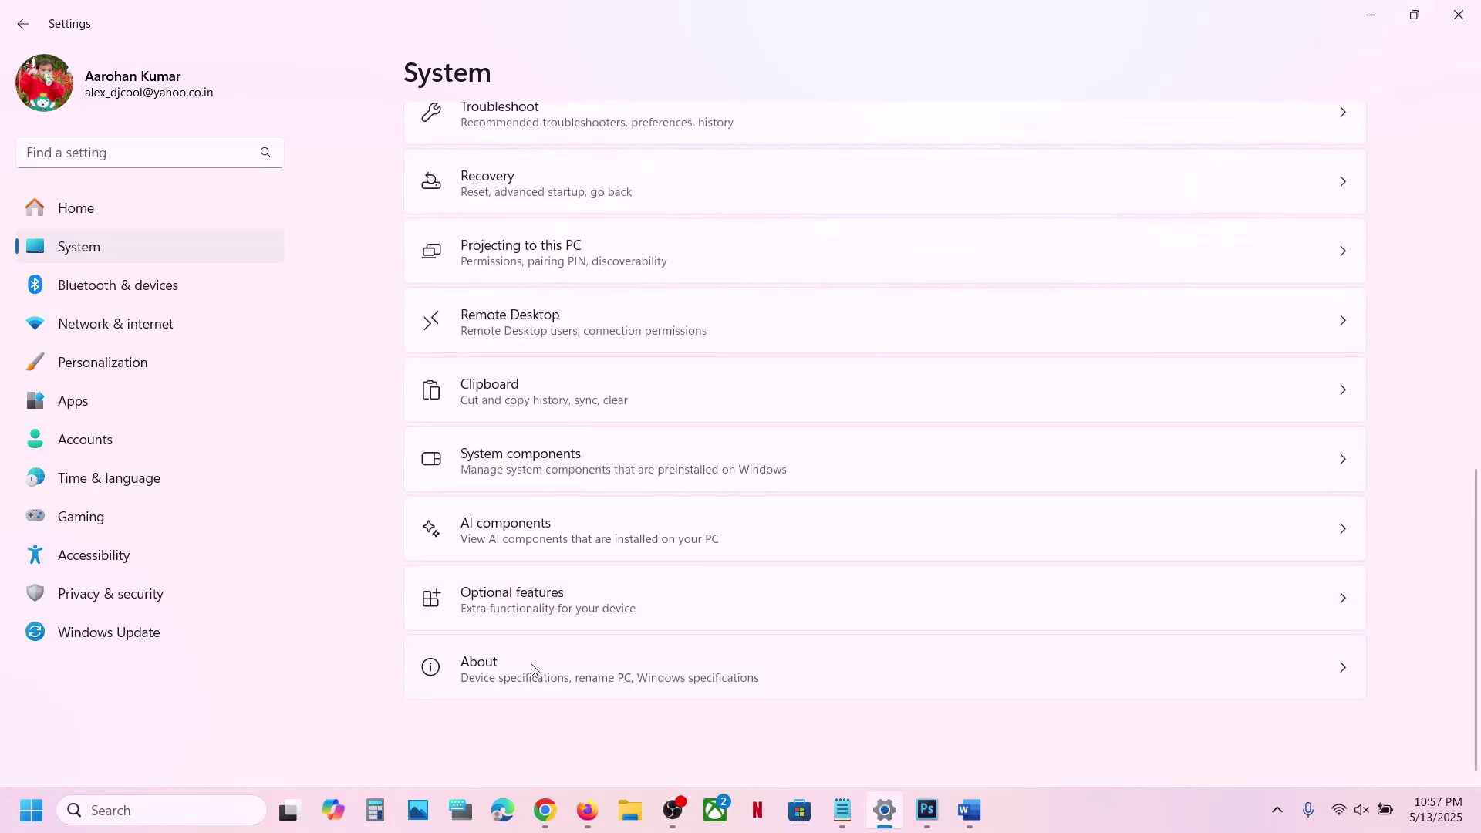
left_click(583, 668)
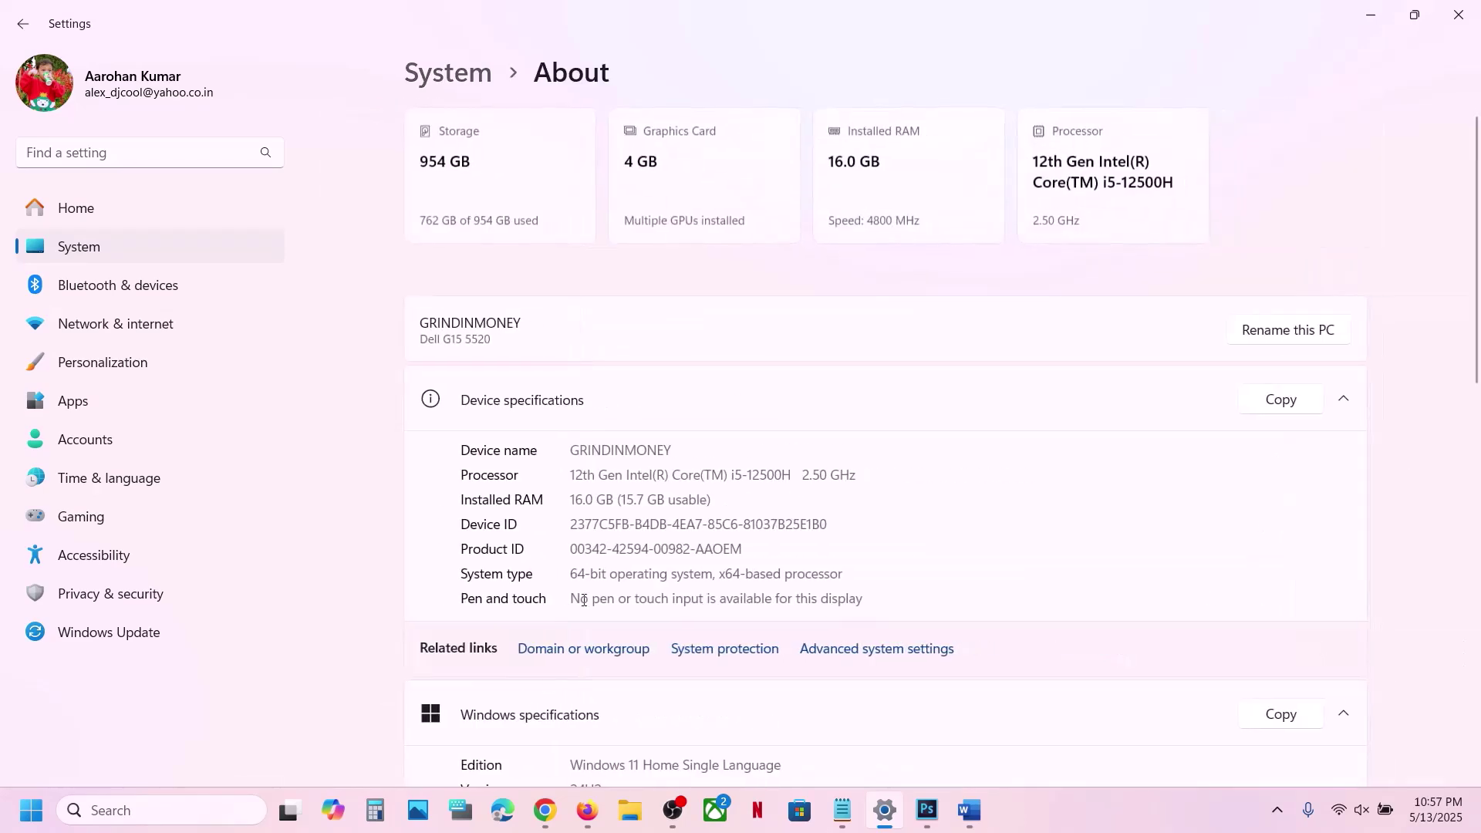
left_click_drag(573, 580, 900, 565)
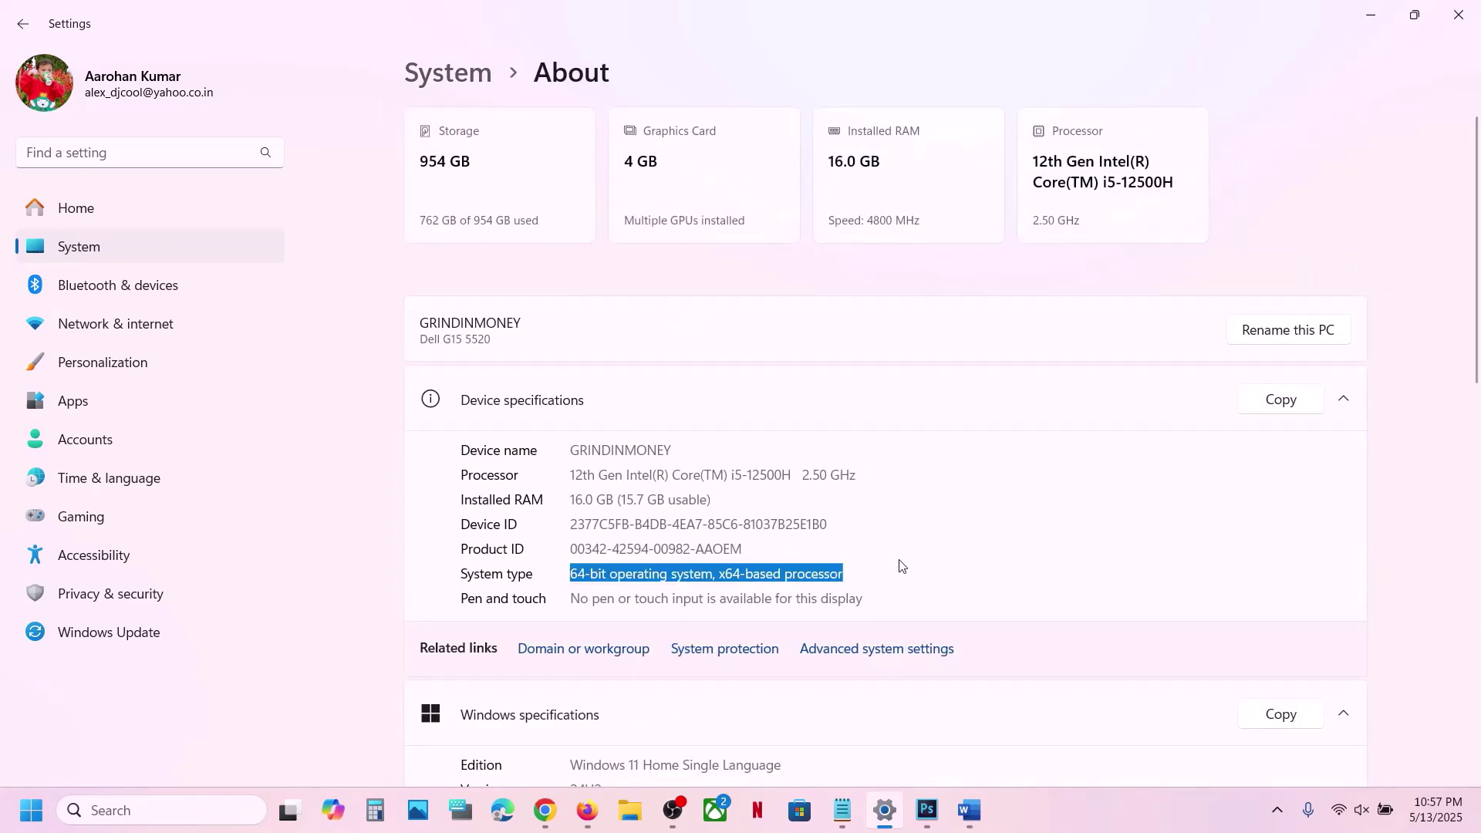
left_click(1457, 15)
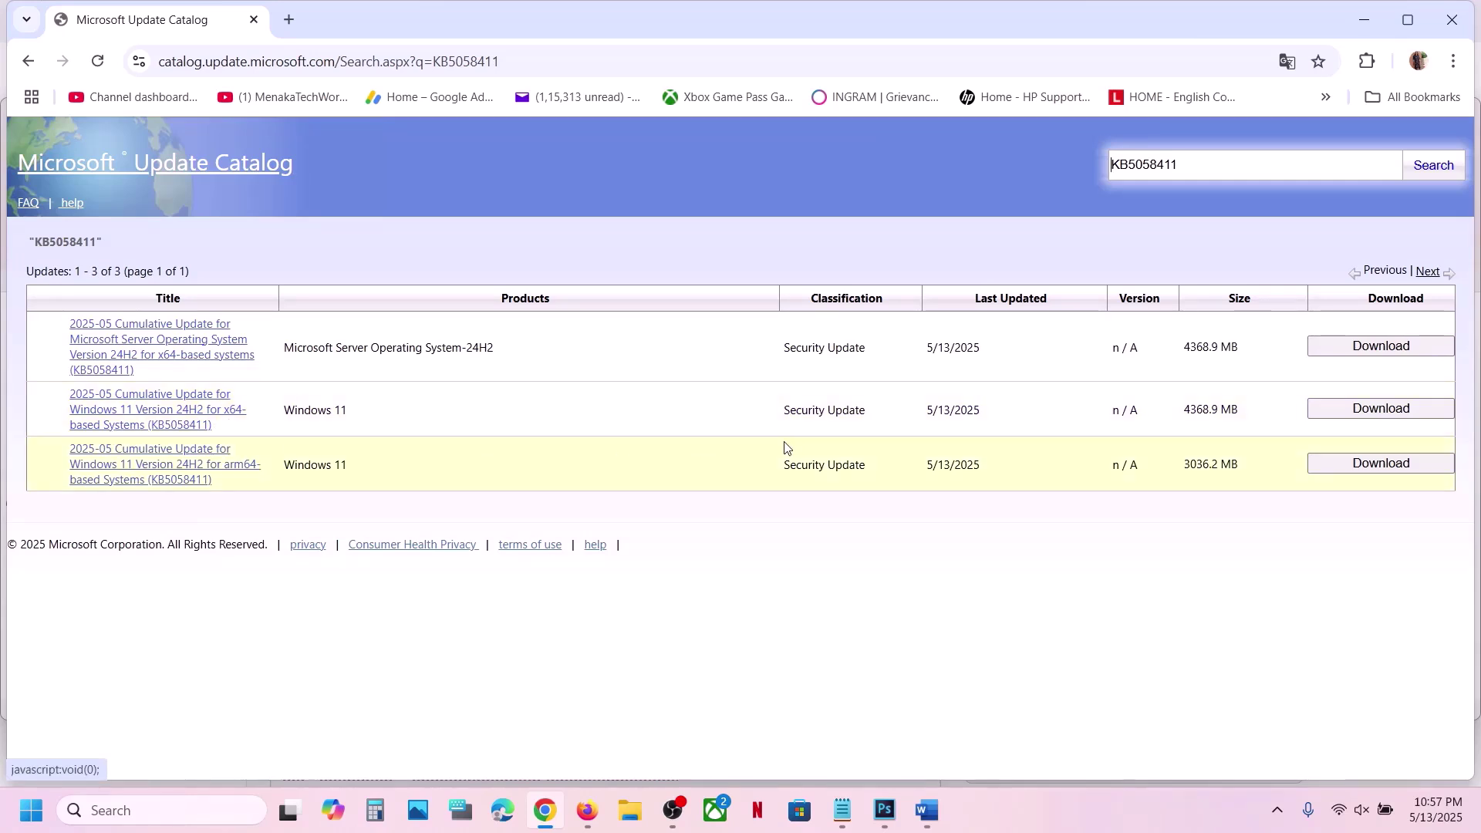
Download the windows11.0-kb5058411-x64 .msu file for Windows 11 Version 24H2 x64-based Systems and check its download progress
left_click(1366, 419)
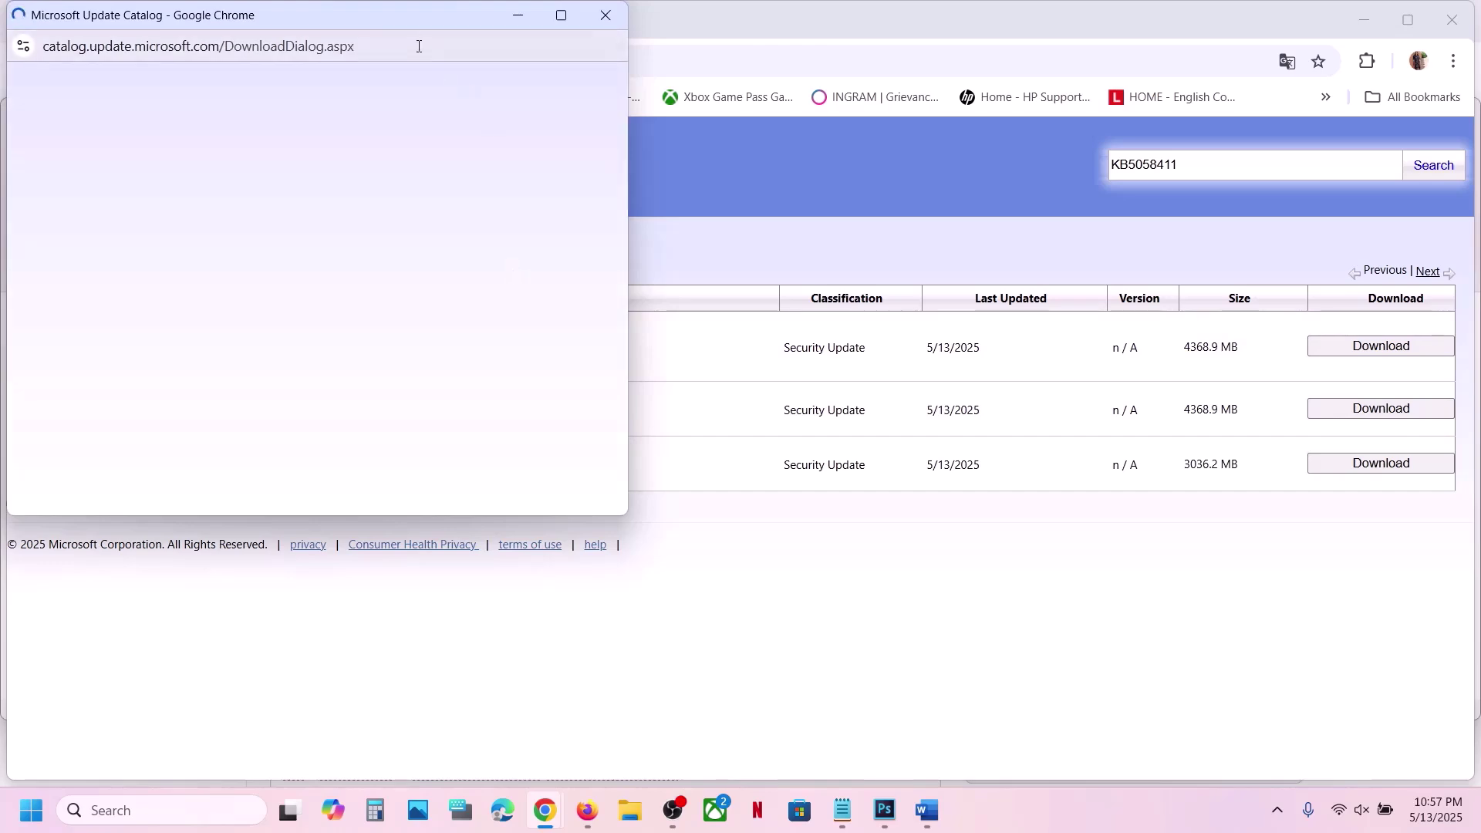
left_click_drag(405, 25, 788, 132)
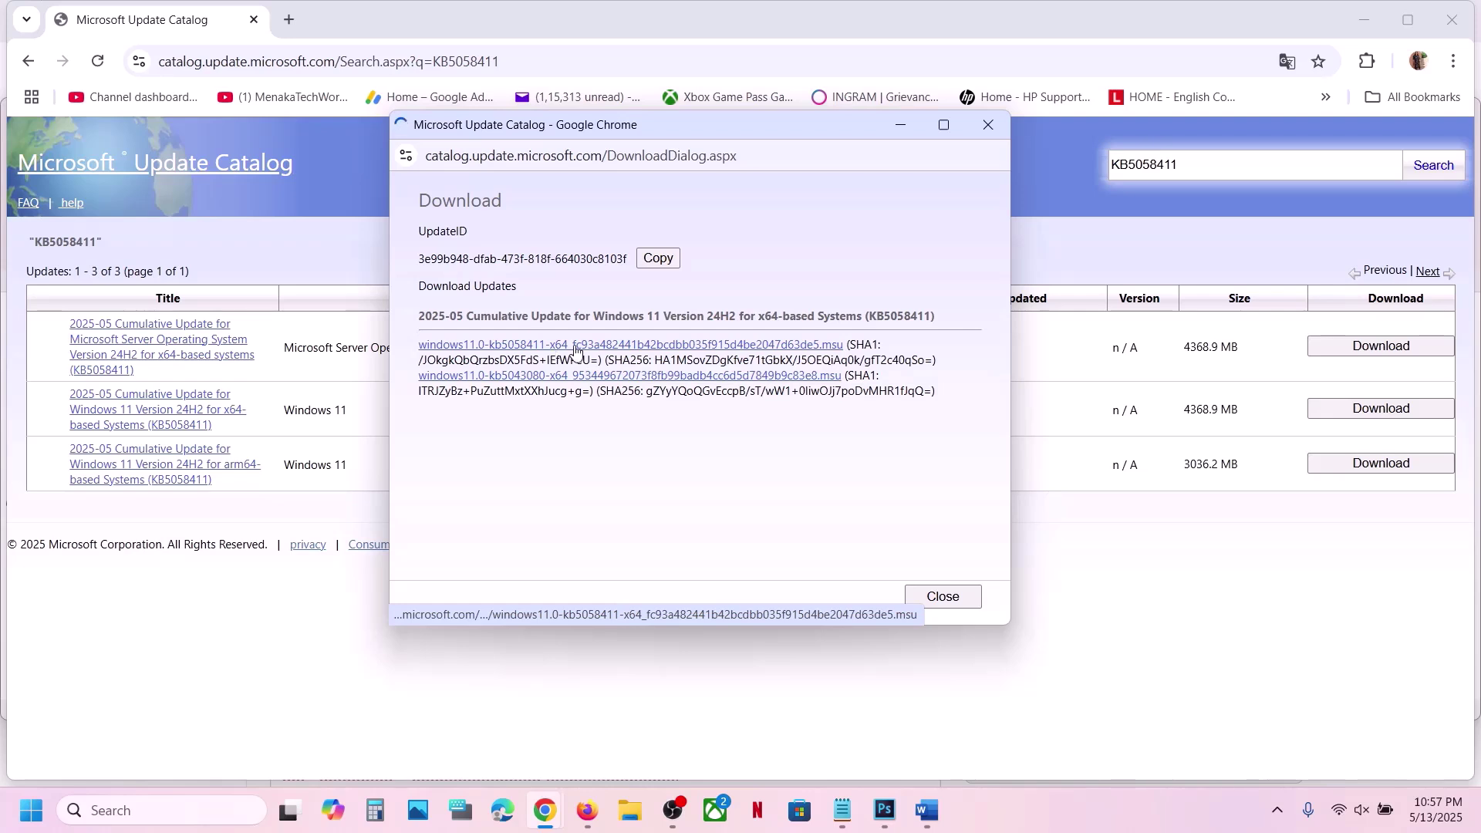
left_click(633, 351)
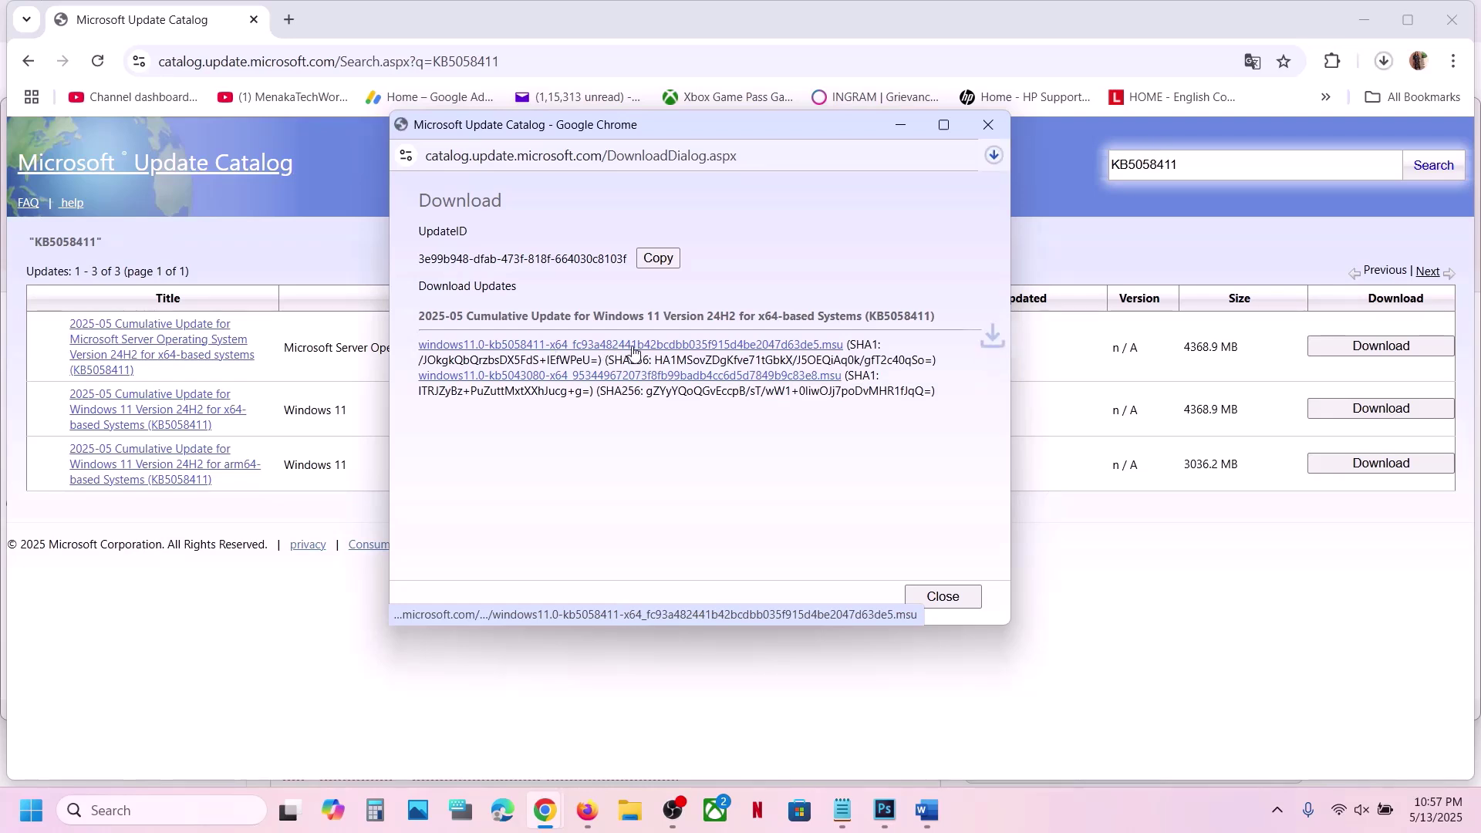
left_click(986, 159)
mouse_move(771, 285)
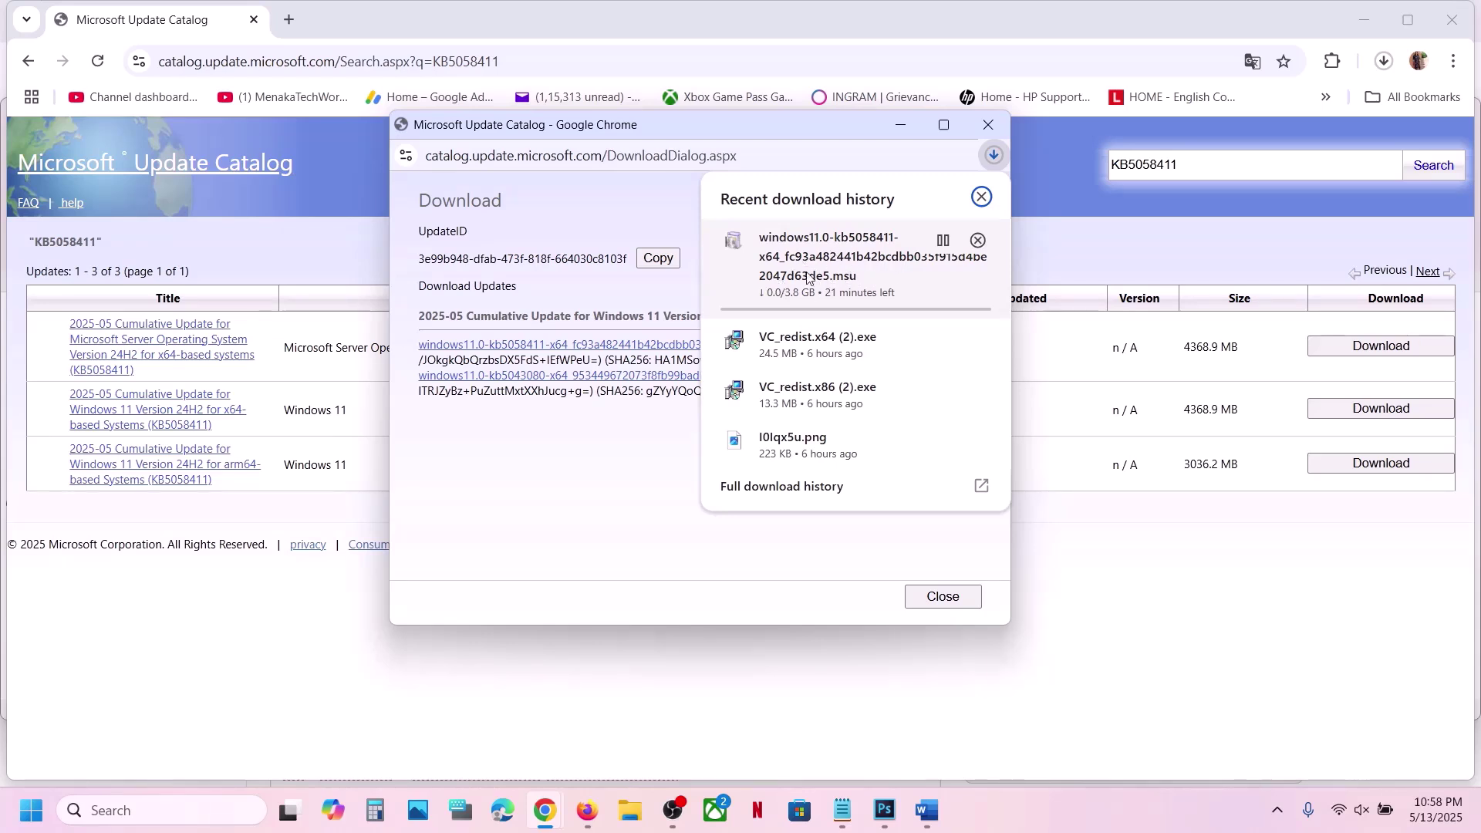
left_click(619, 447)
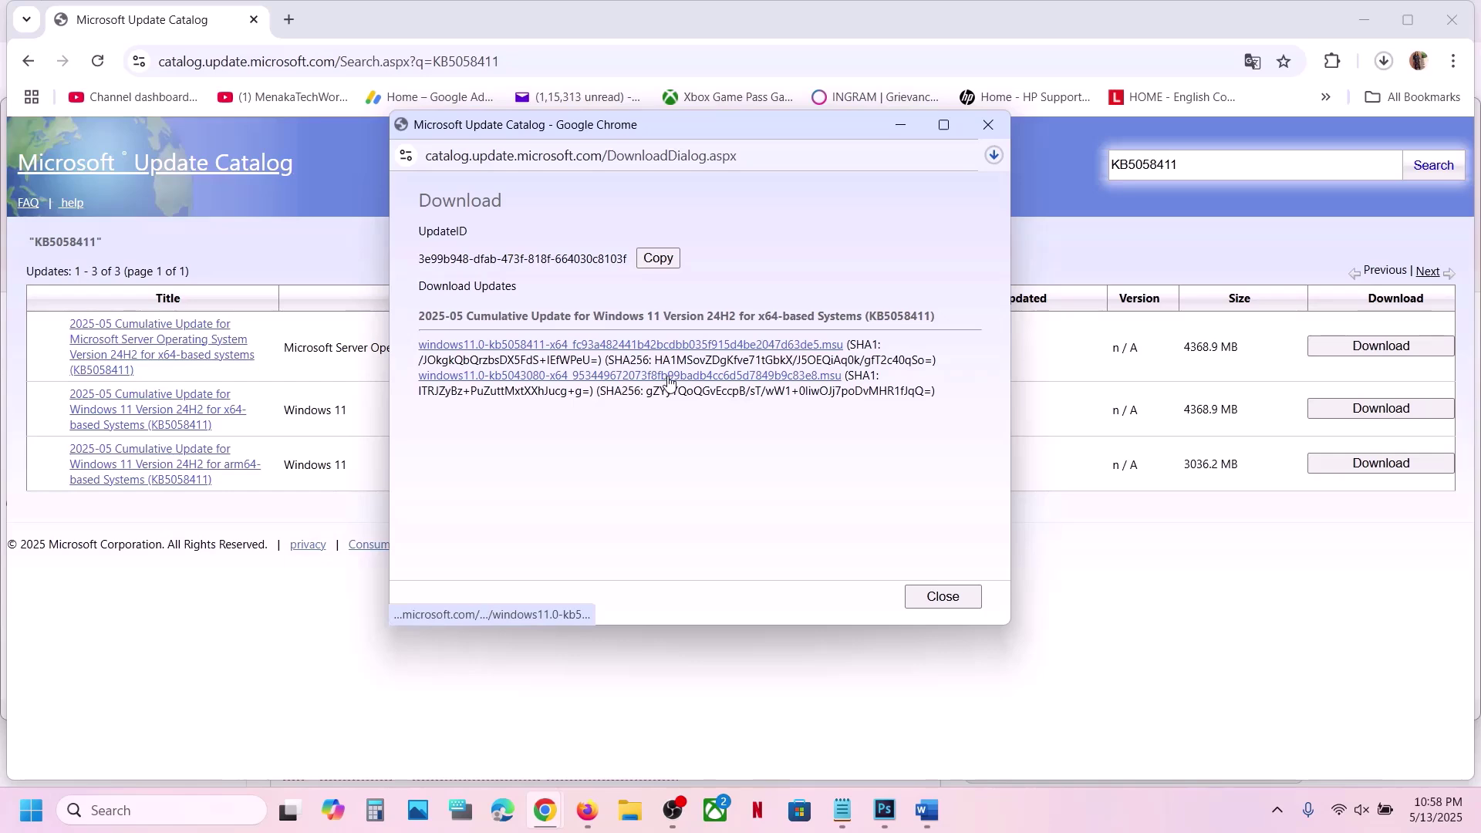
left_click(1038, 733)
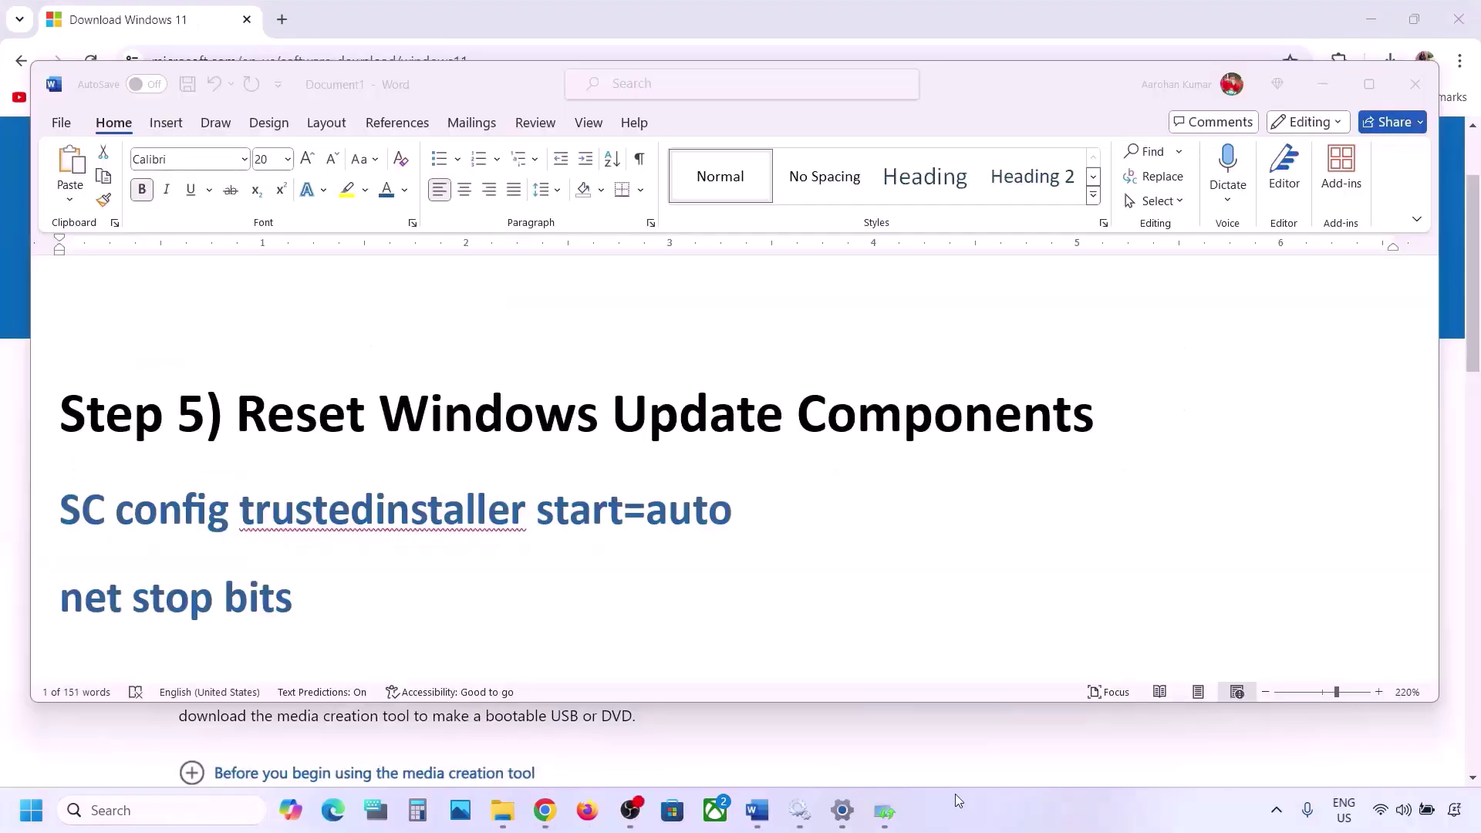
Copy all Step 5 reset commands in the Word notes, from "SC config trustedinstaller start=auto" through "net start appidsvc"
left_click(245, 407)
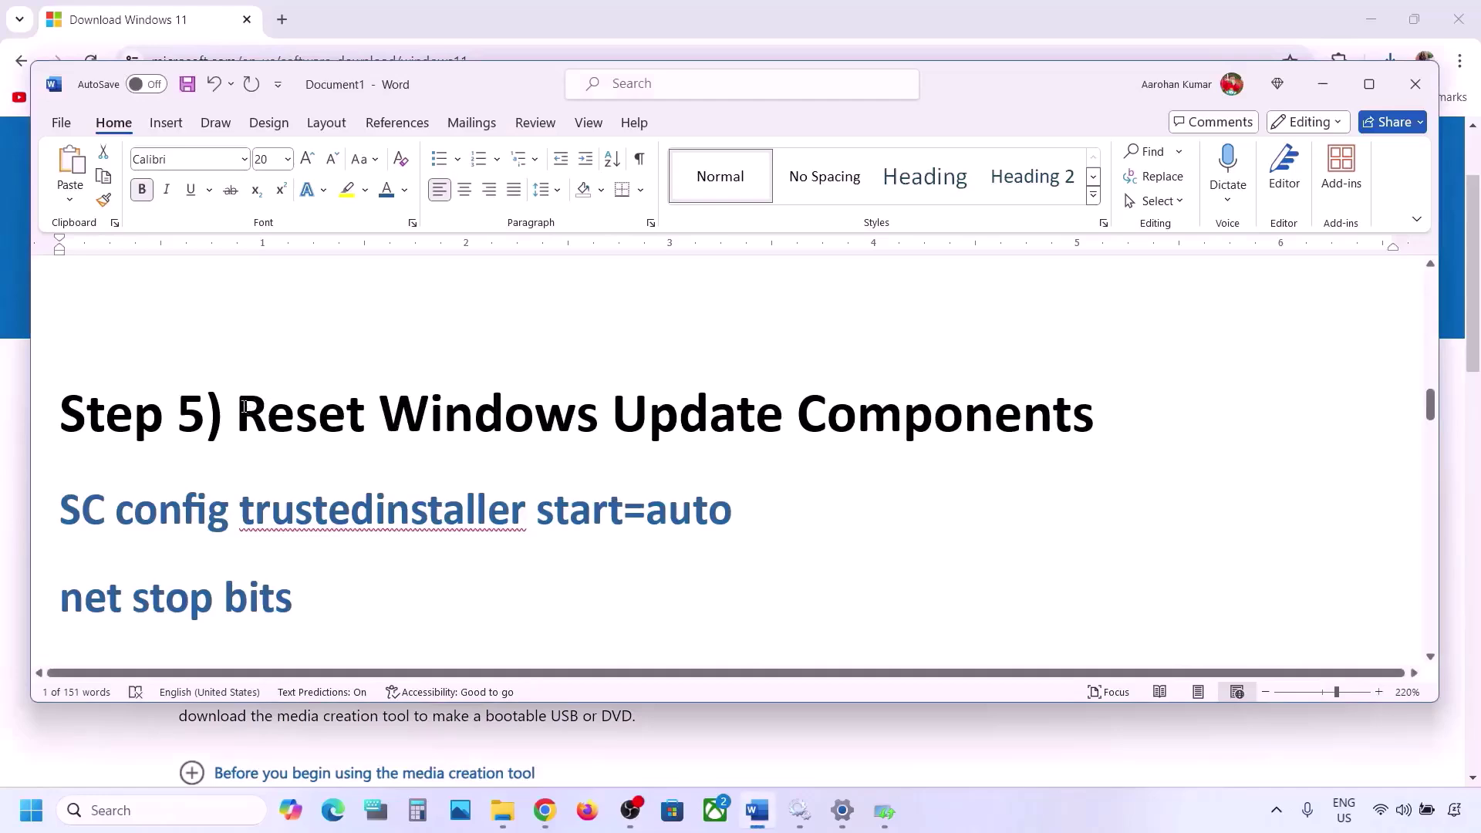
left_click_drag(330, 395, 1094, 417)
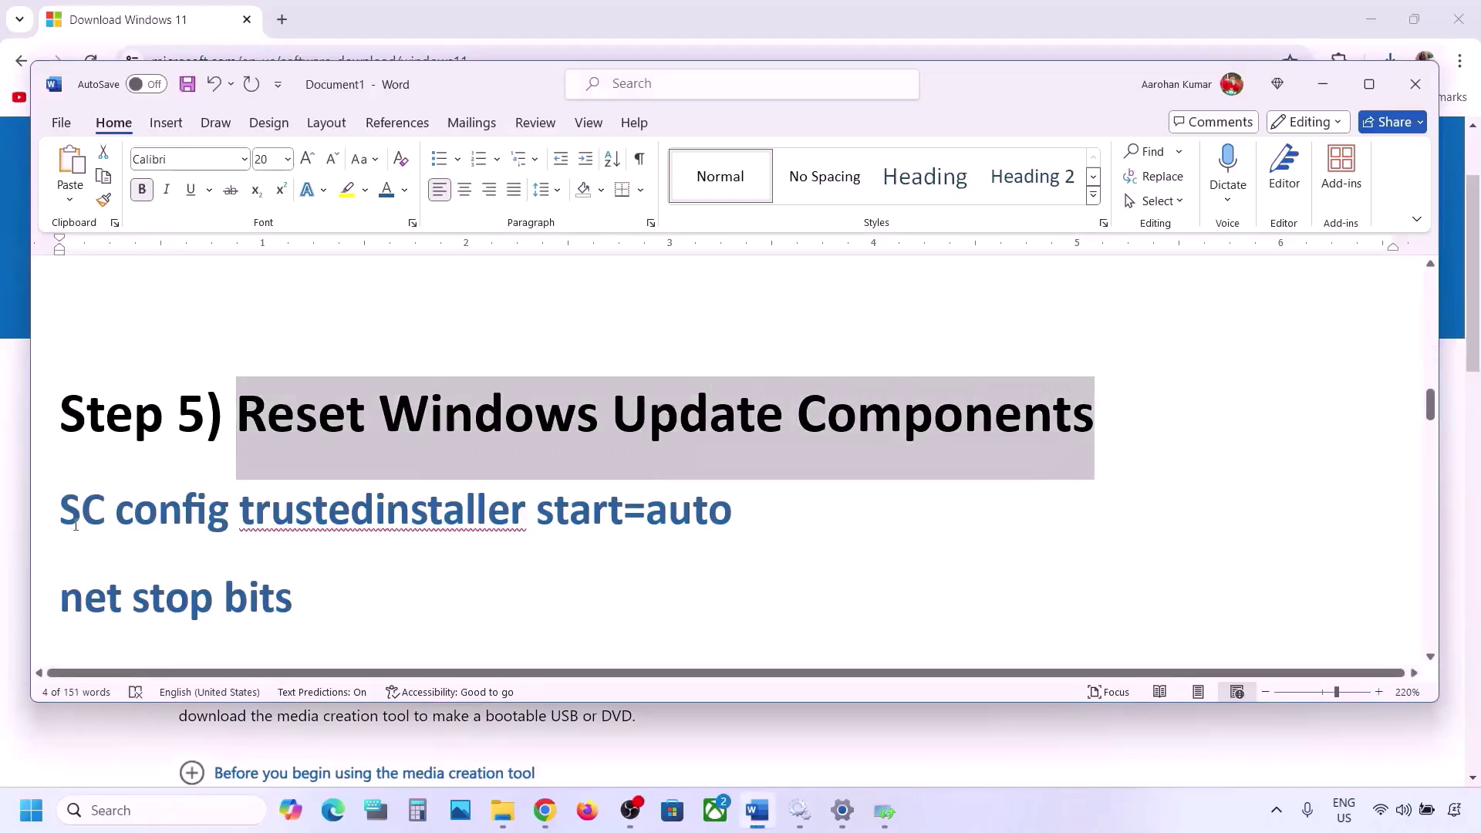
left_click_drag(62, 506, 62, 506)
scroll(60, 506, "down", 4)
scroll(60, 506, "down", 10)
scroll(60, 506, "down", 10)
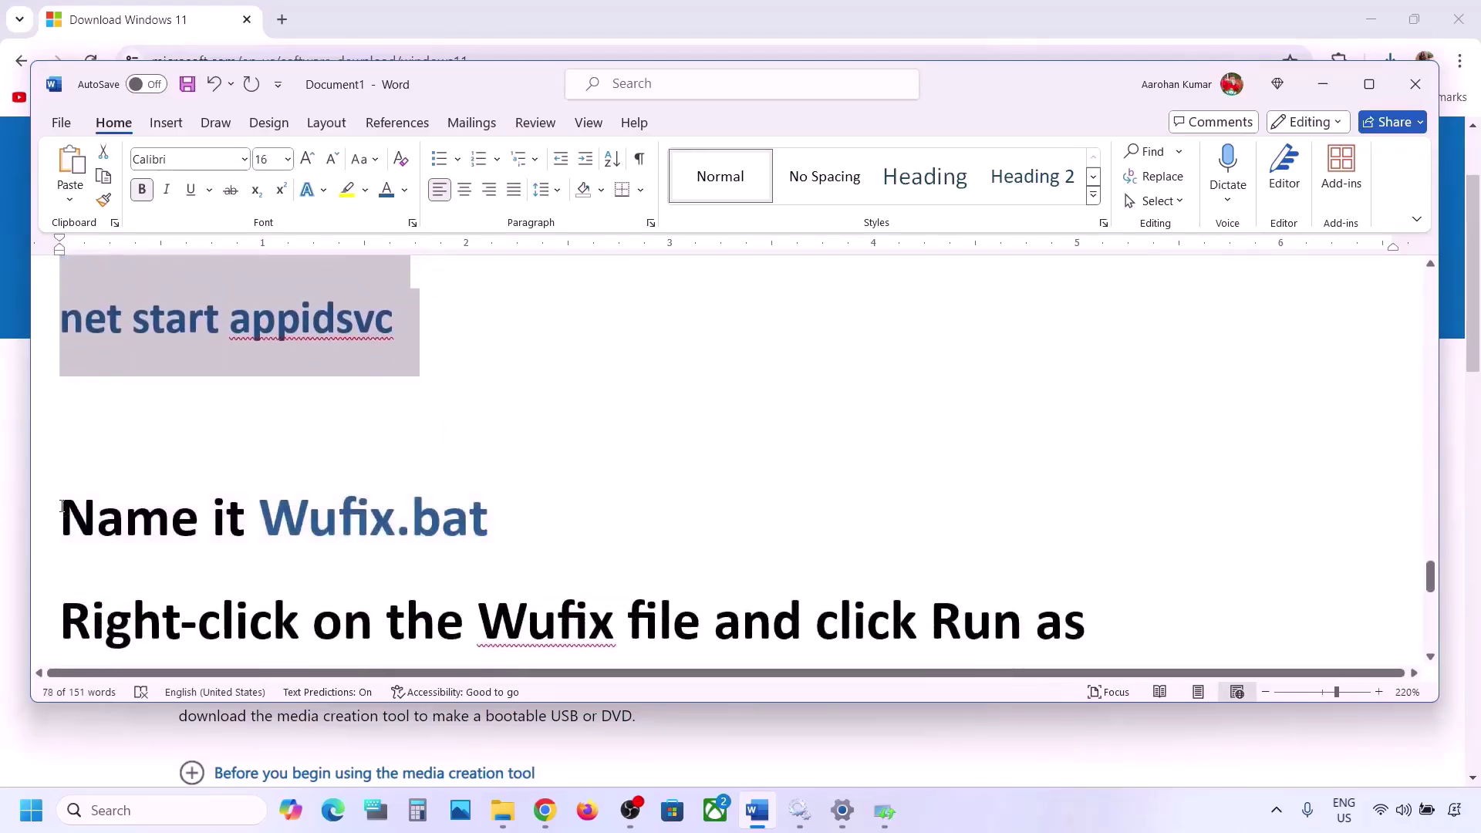
scroll(219, 454, "up", 2)
right_click(230, 375)
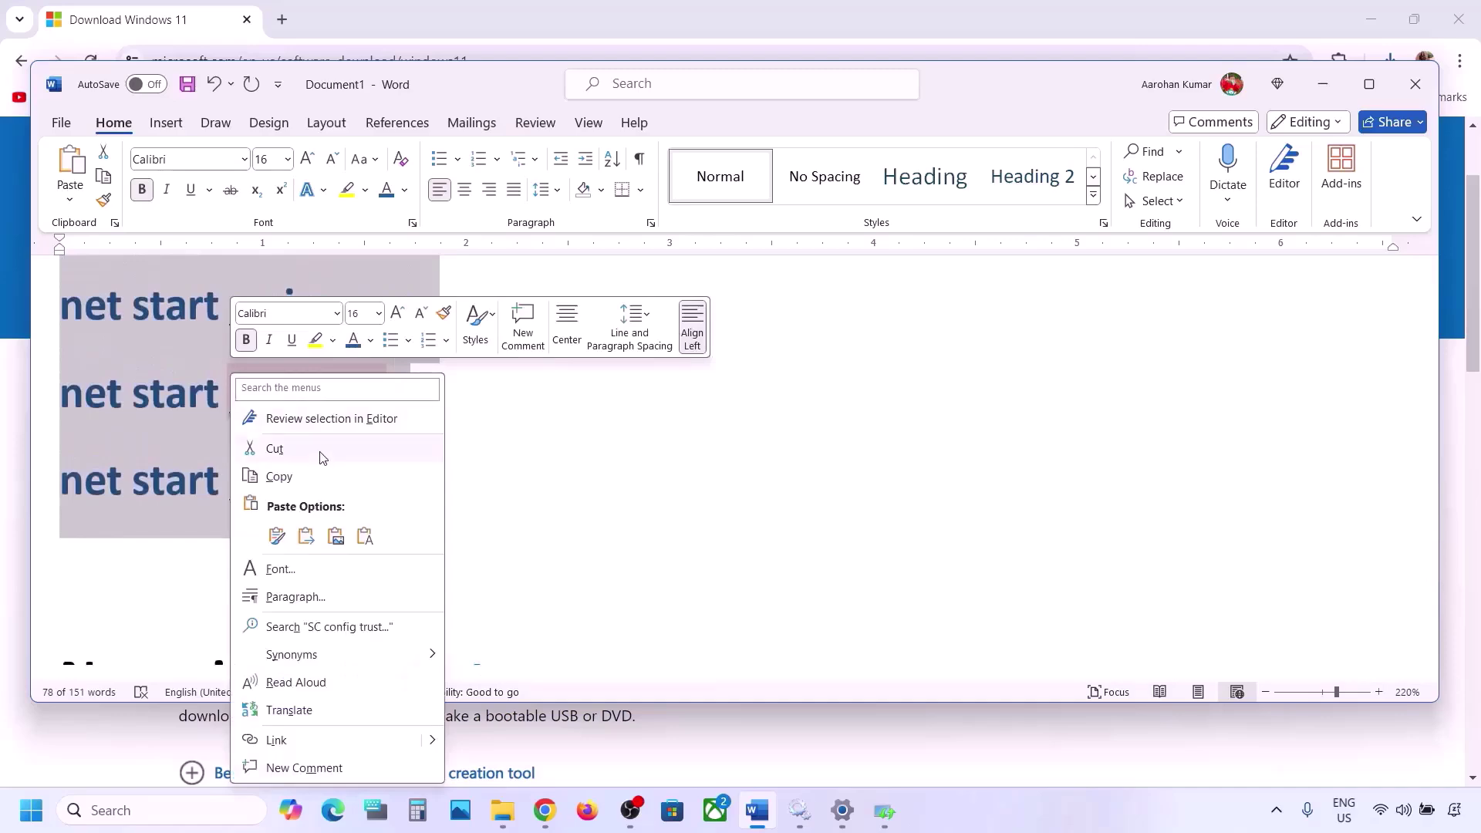
left_click(306, 476)
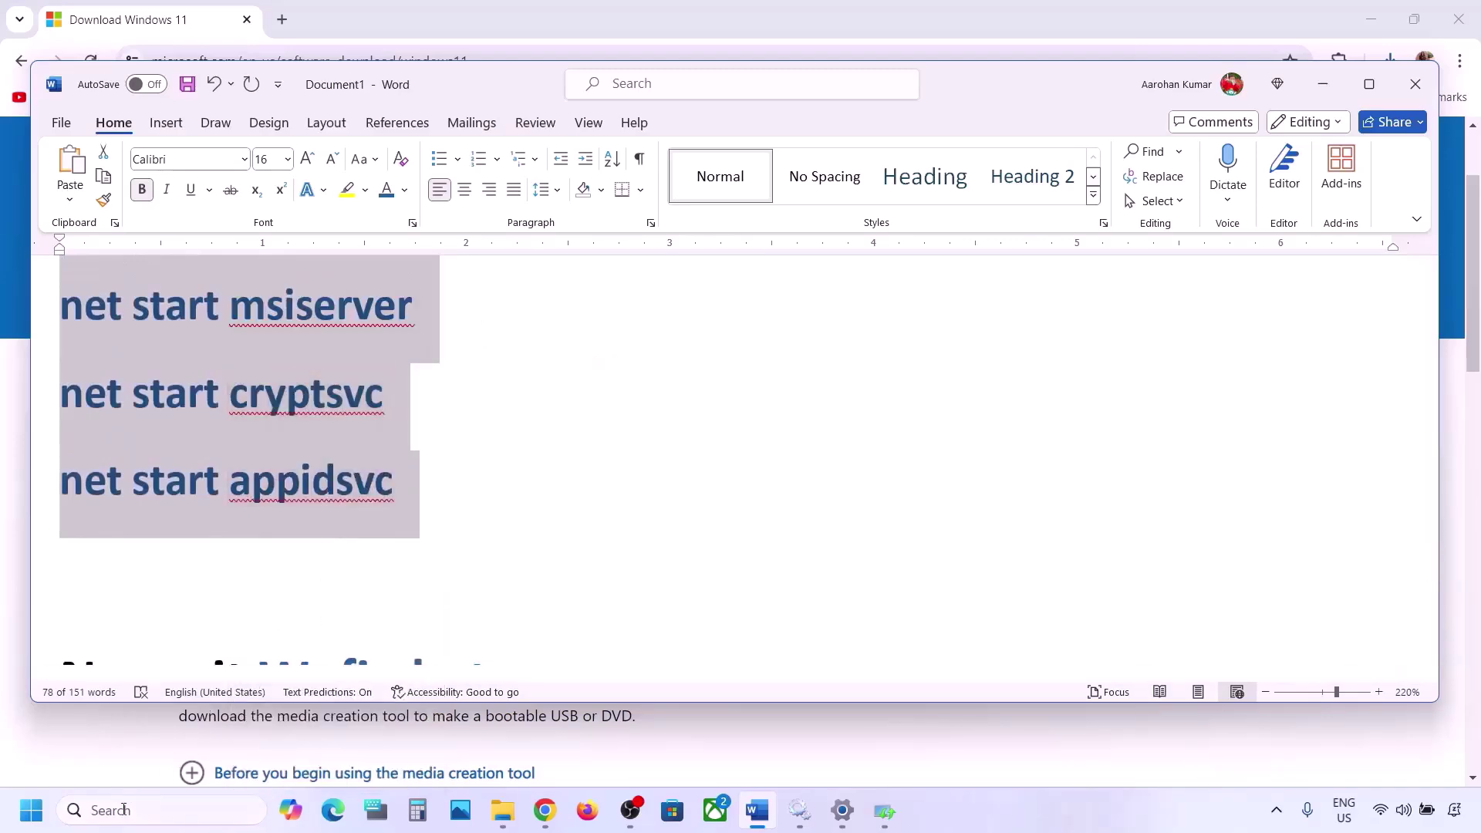
Open Notepad and paste the copied Windows Update reset commands into the blank document
left_click(124, 809)
type("note")
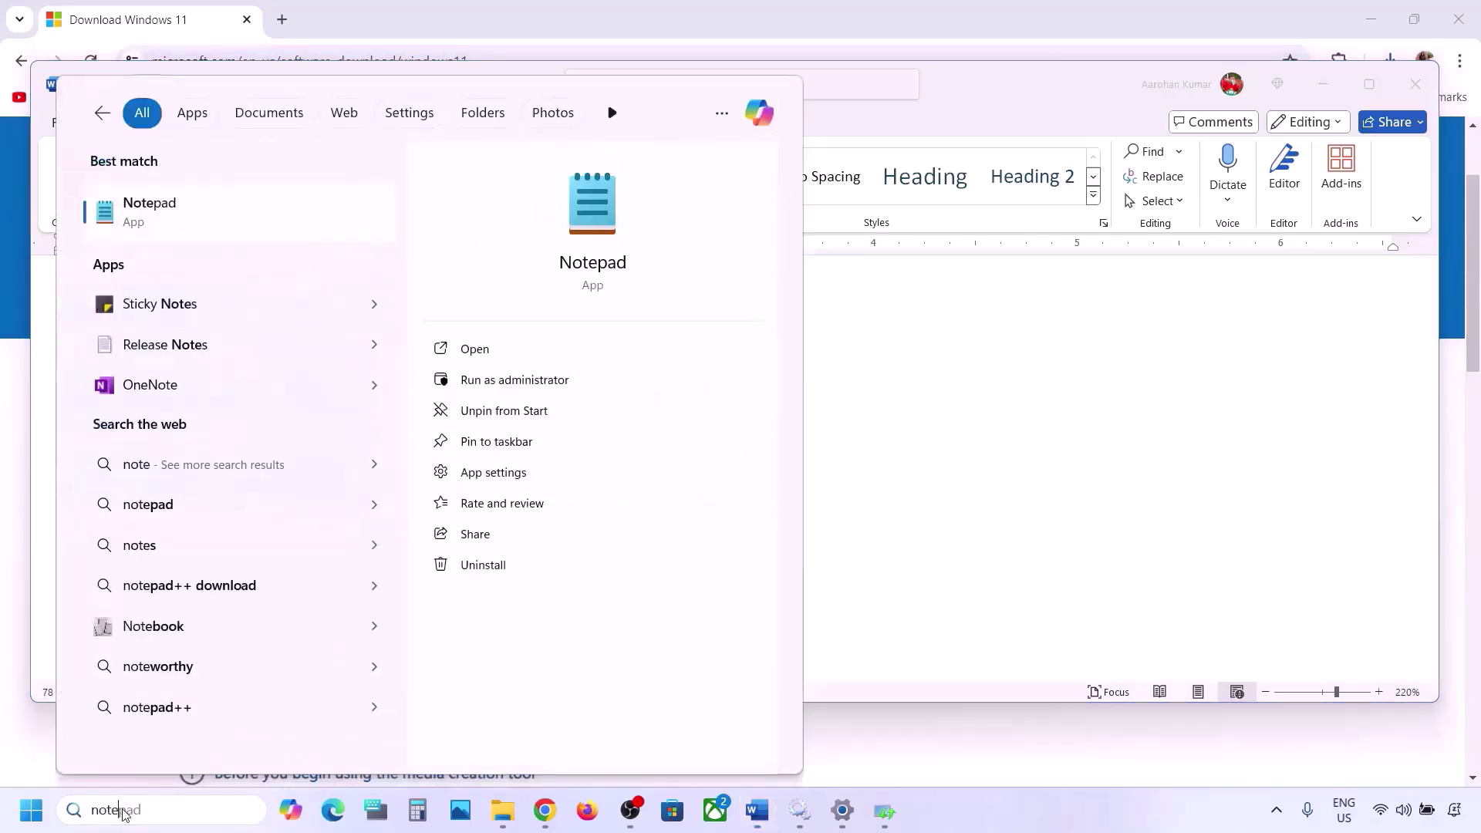
key("Return")
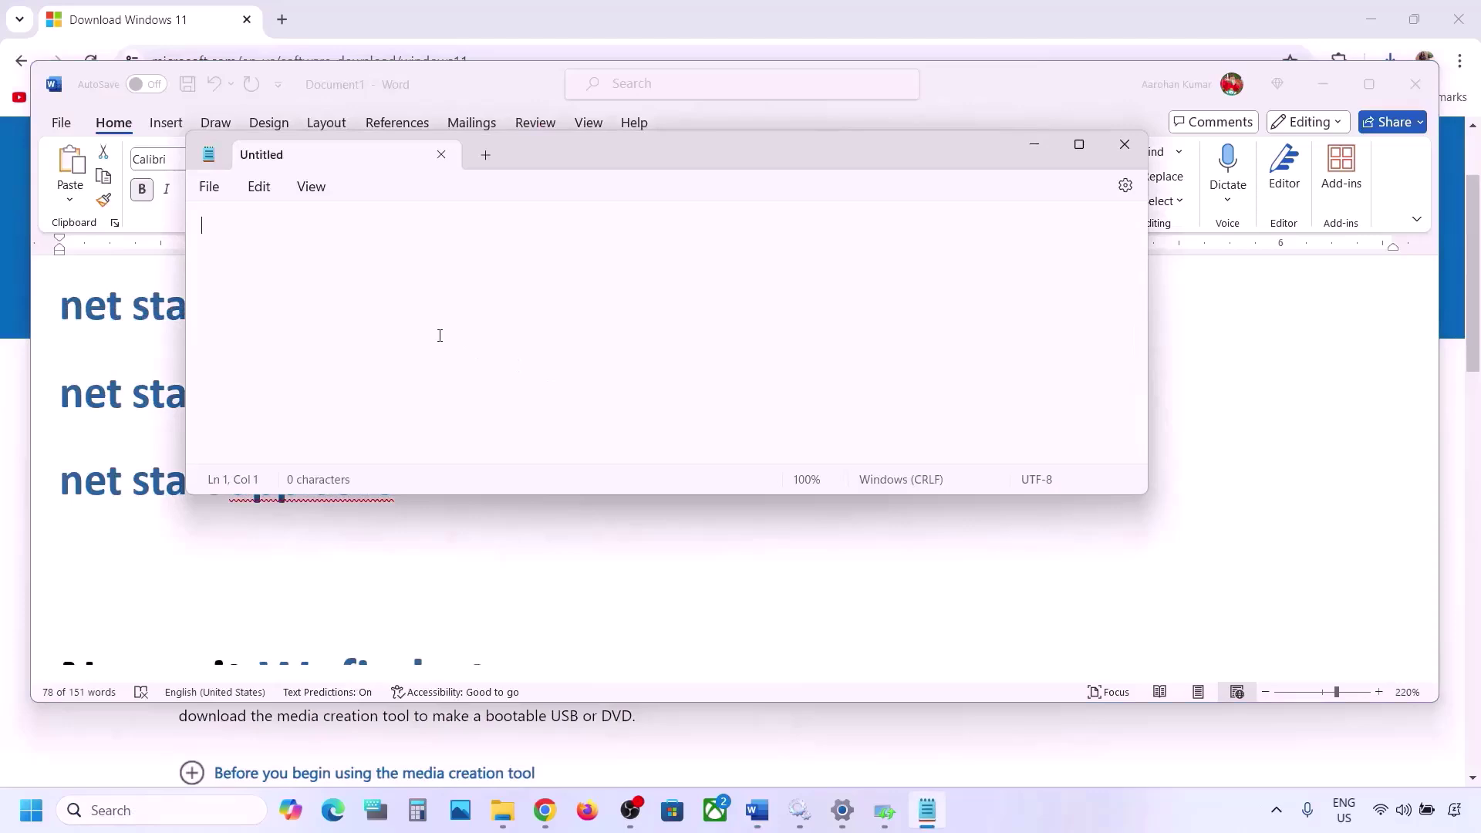
key("ctrl+v")
scroll(413, 274, "up", 5)
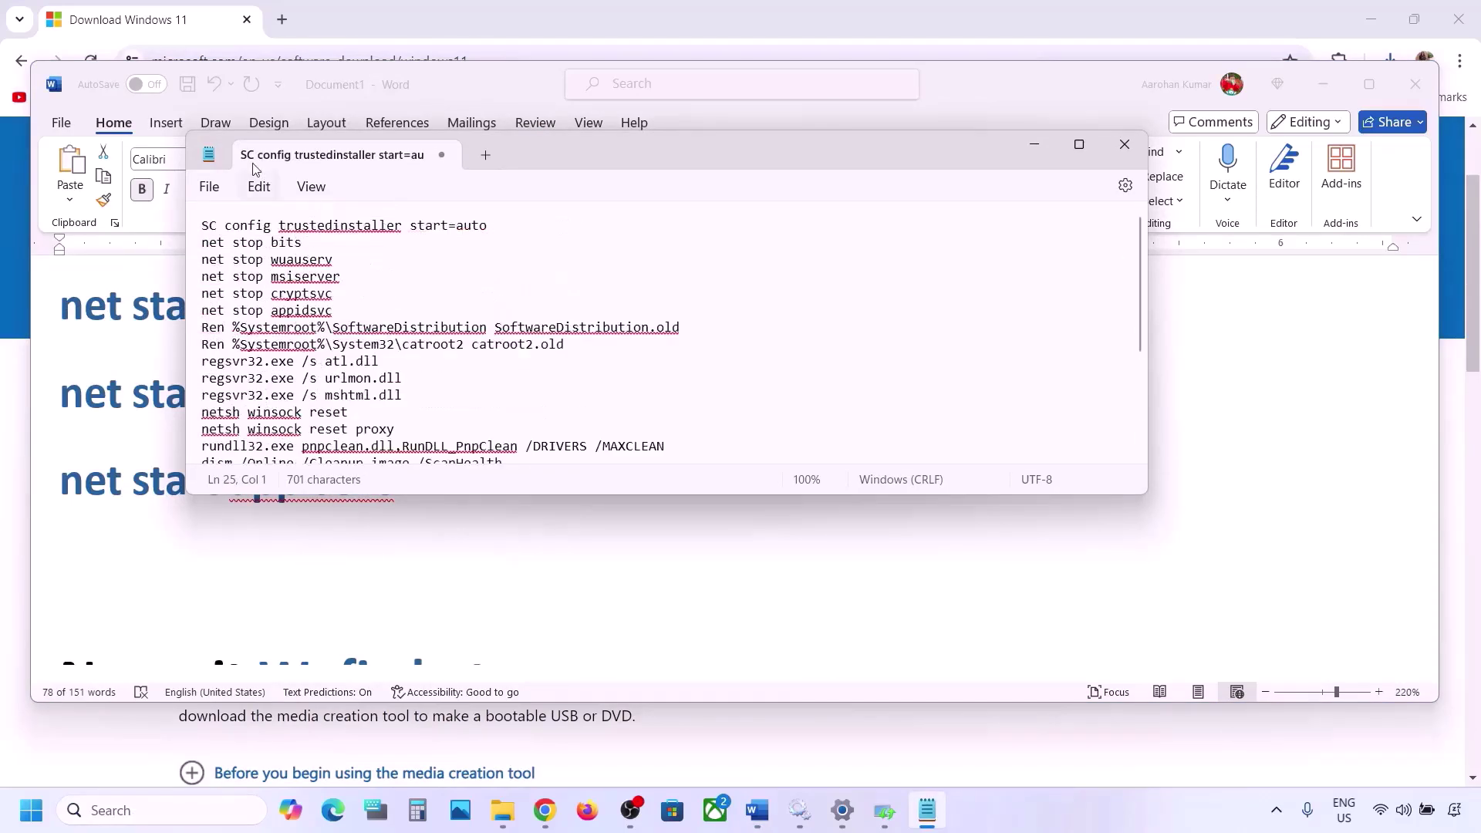
Begin saving the Notepad script under a new name and copy the file name Wufix.bat from the Word notes
left_click(209, 189)
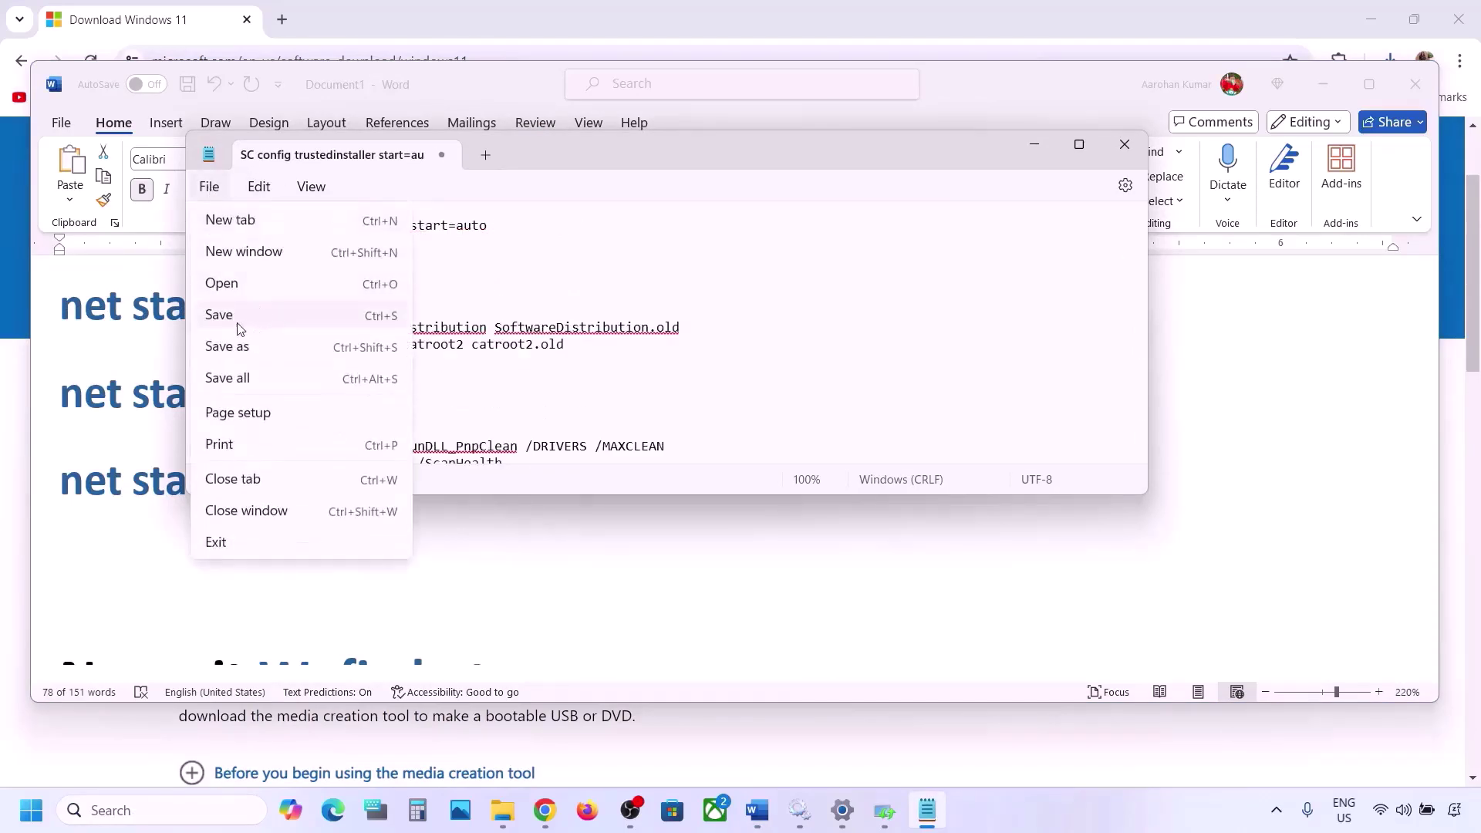
left_click(232, 349)
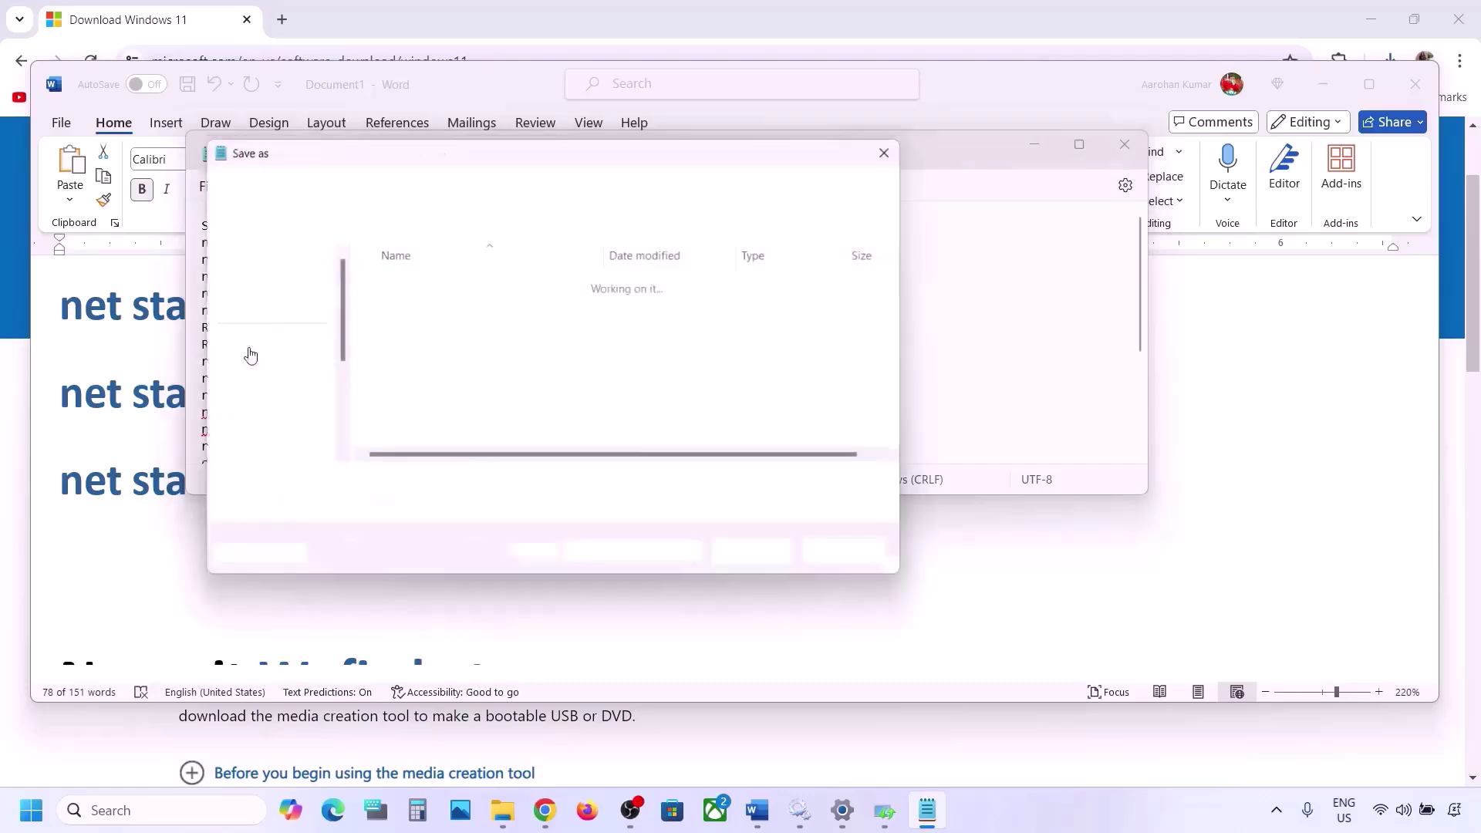
left_click(159, 487)
scroll(159, 487, "down", 4)
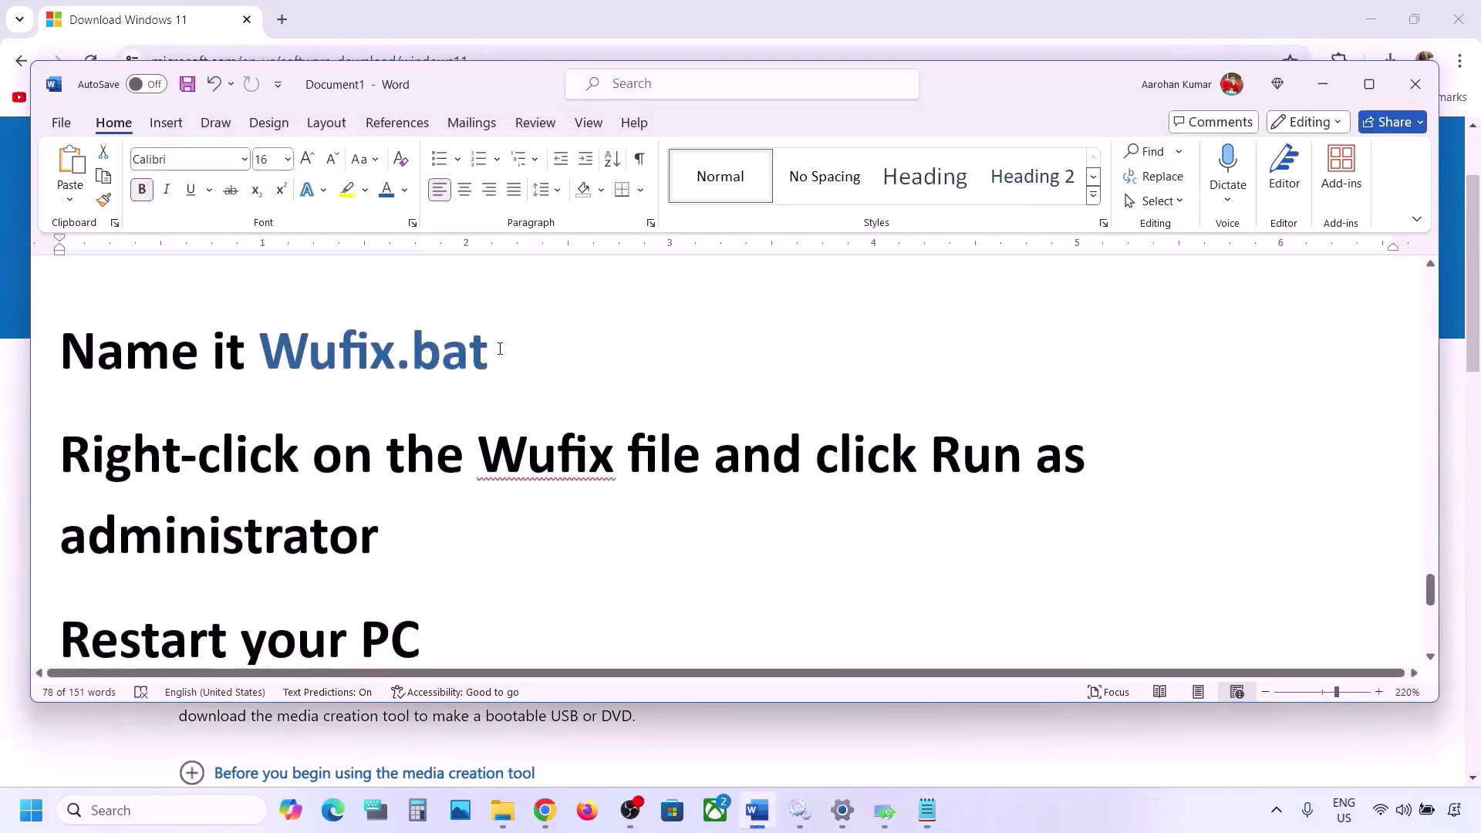
left_click_drag(500, 349, 260, 351)
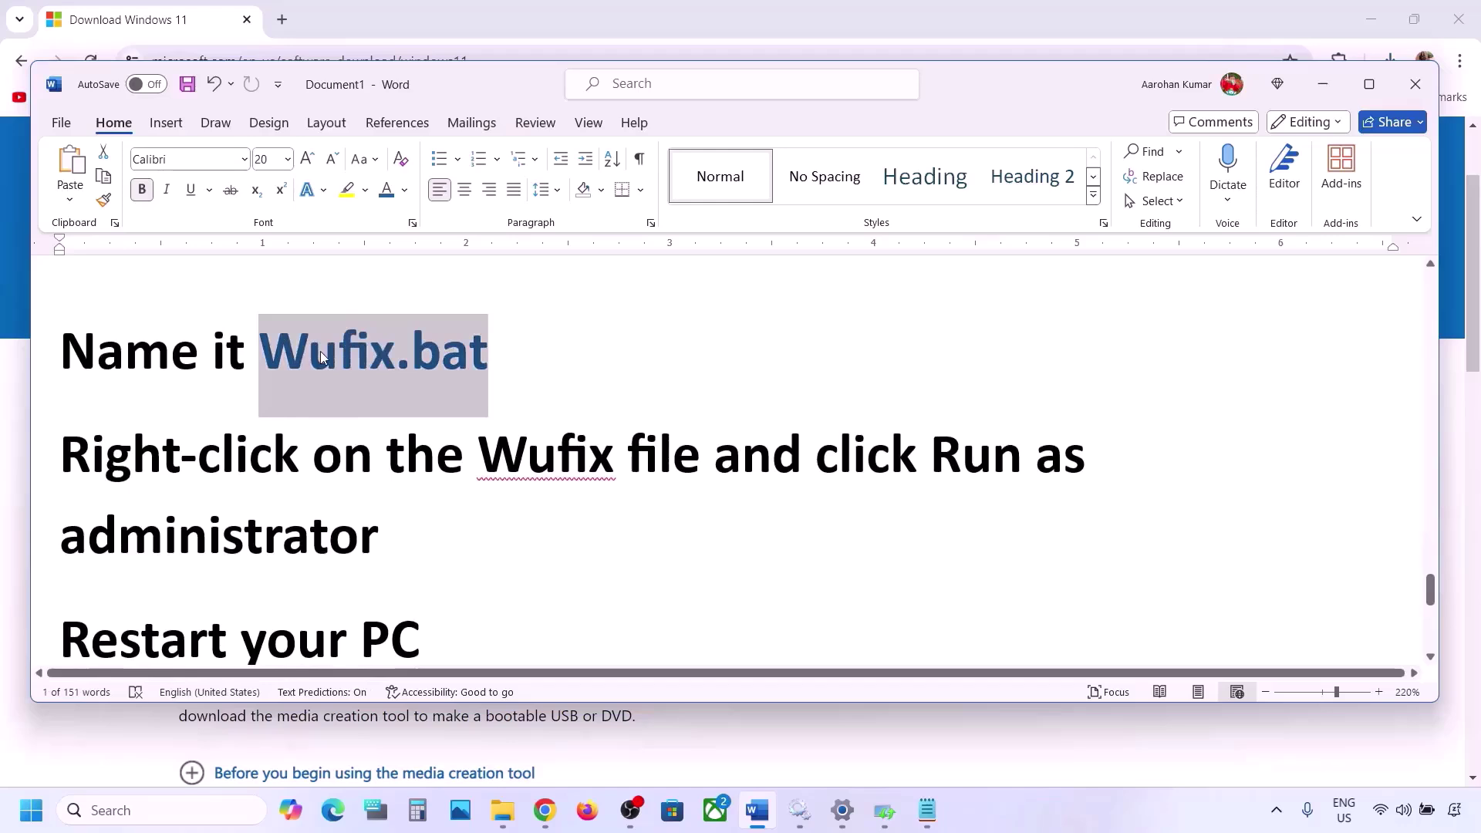
key("ctrl+c")
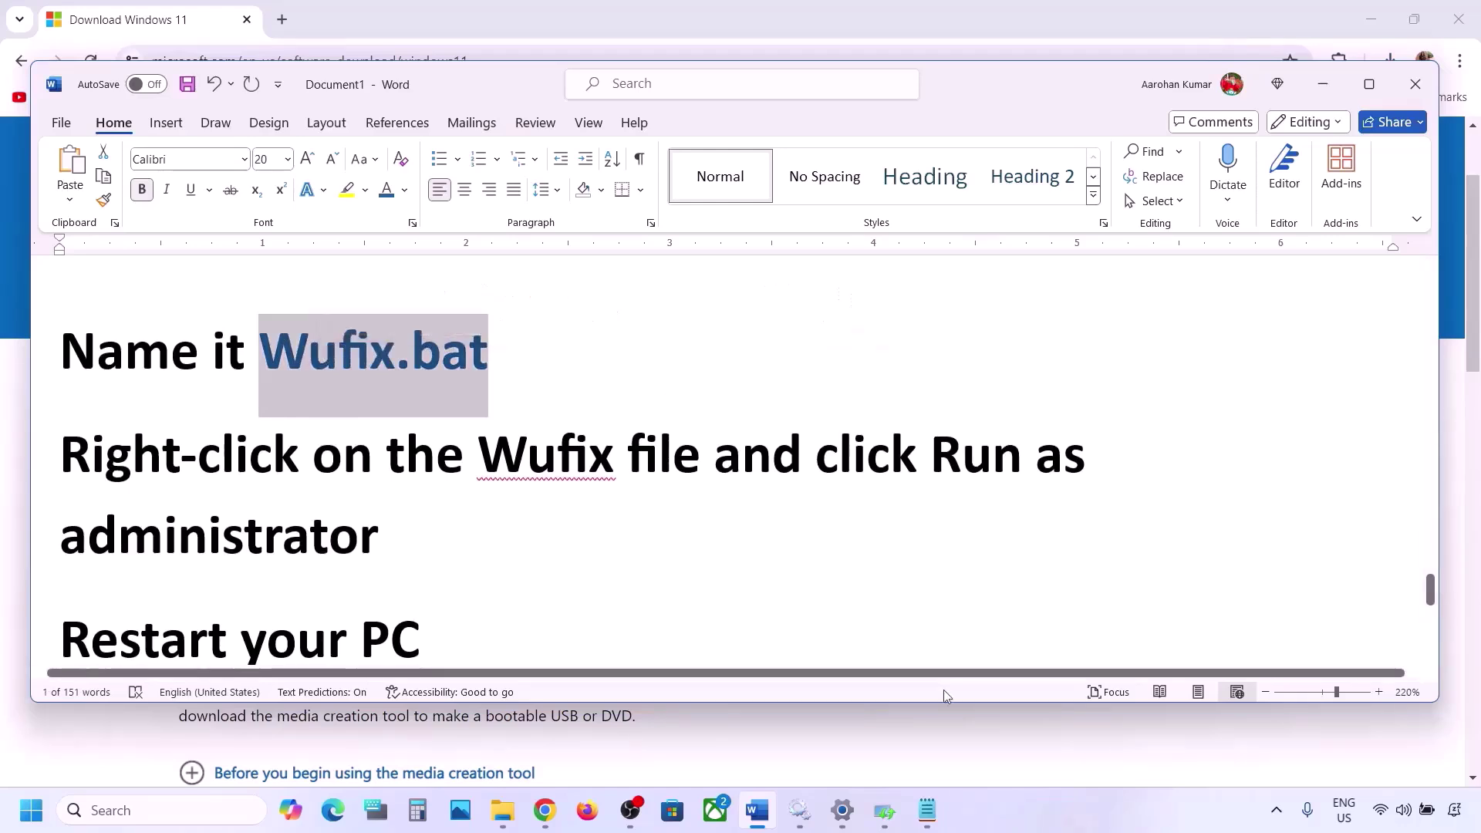
Save the Notepad script to the Desktop as Wufix.bat with the file type All files, and close Notepad
left_click(929, 809)
key("ctrl+s")
key("ctrl+v")
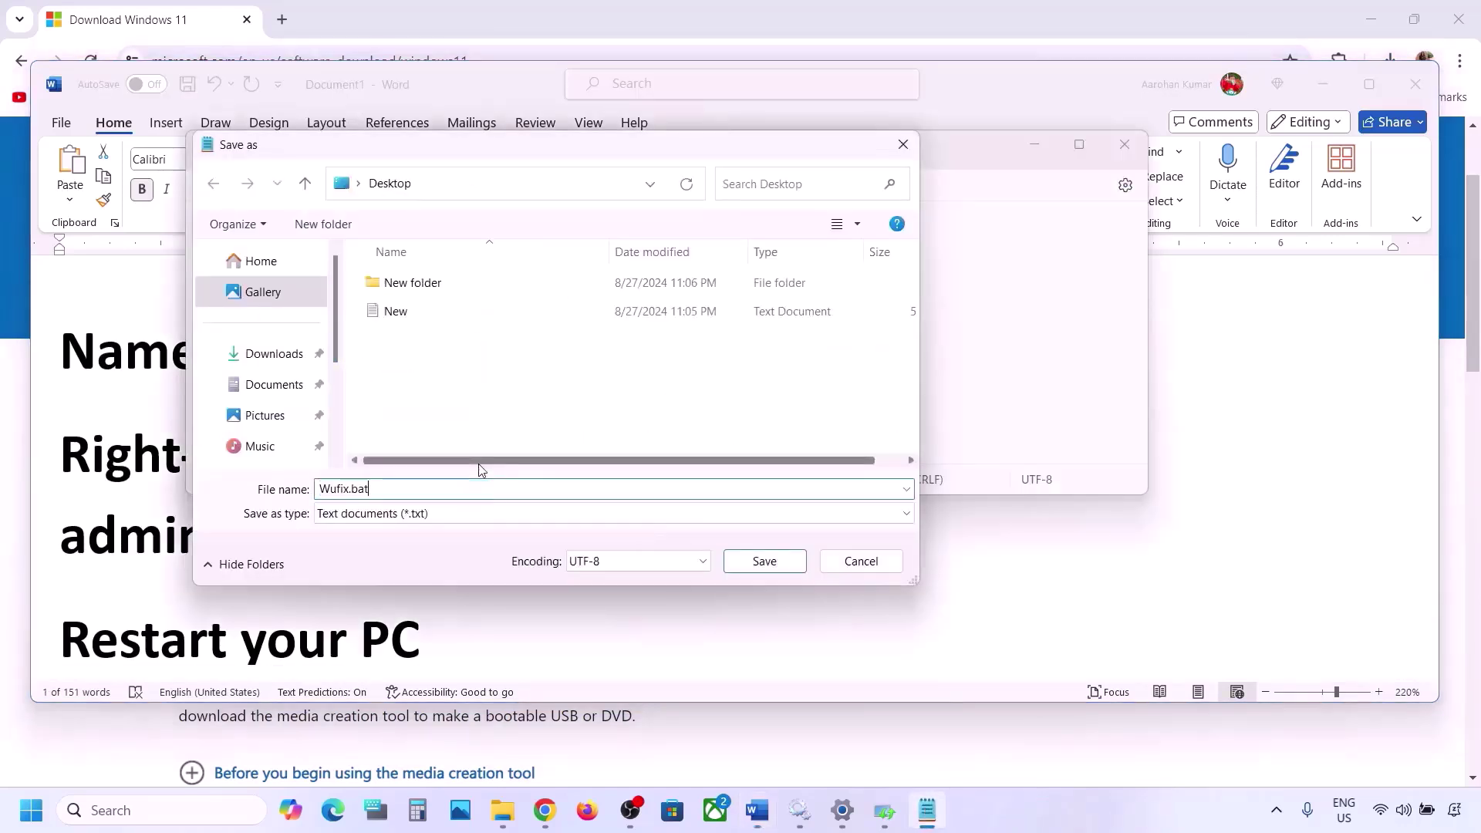
left_click(435, 518)
left_click(381, 550)
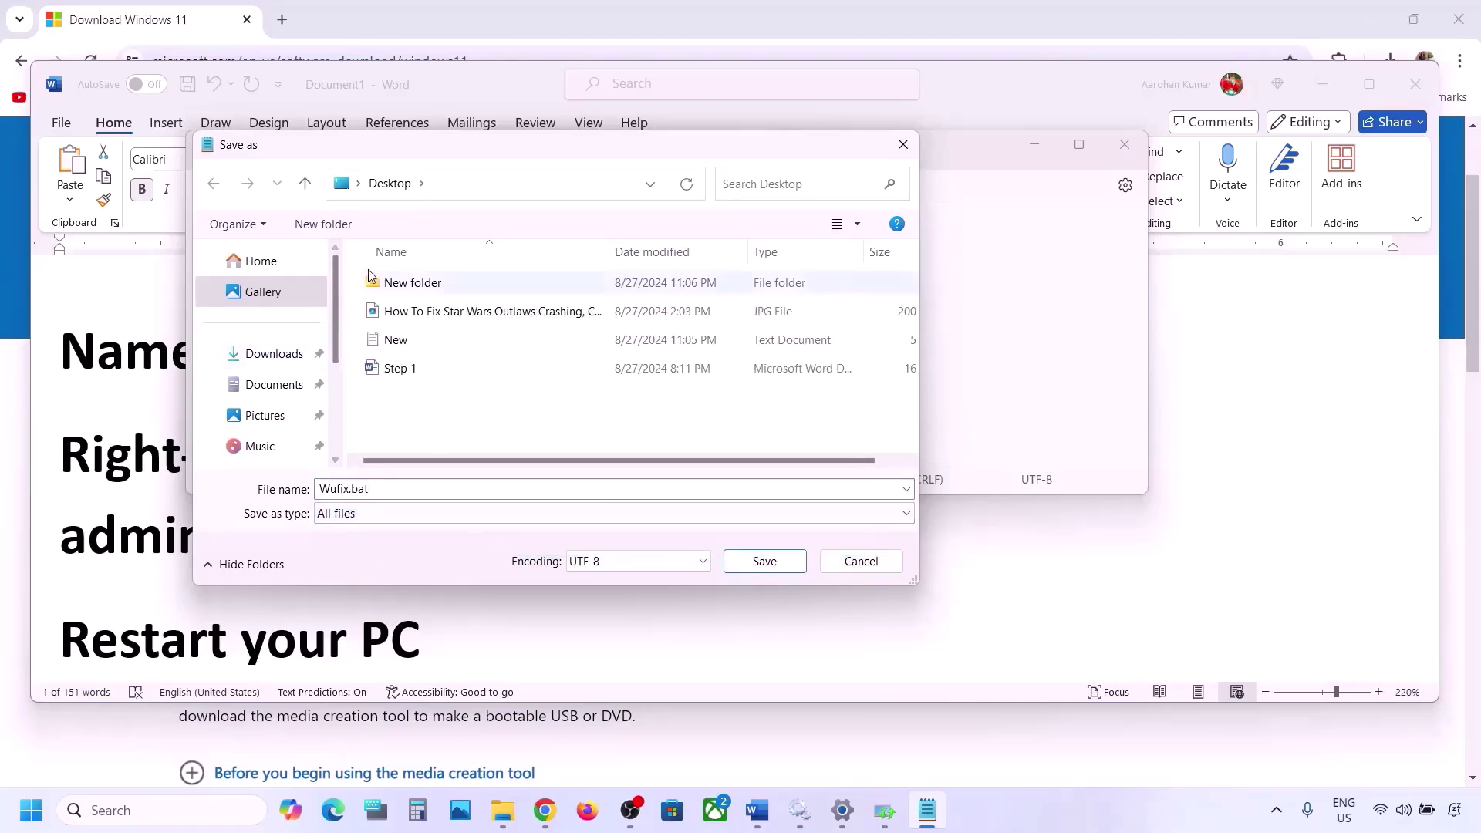
left_click(769, 560)
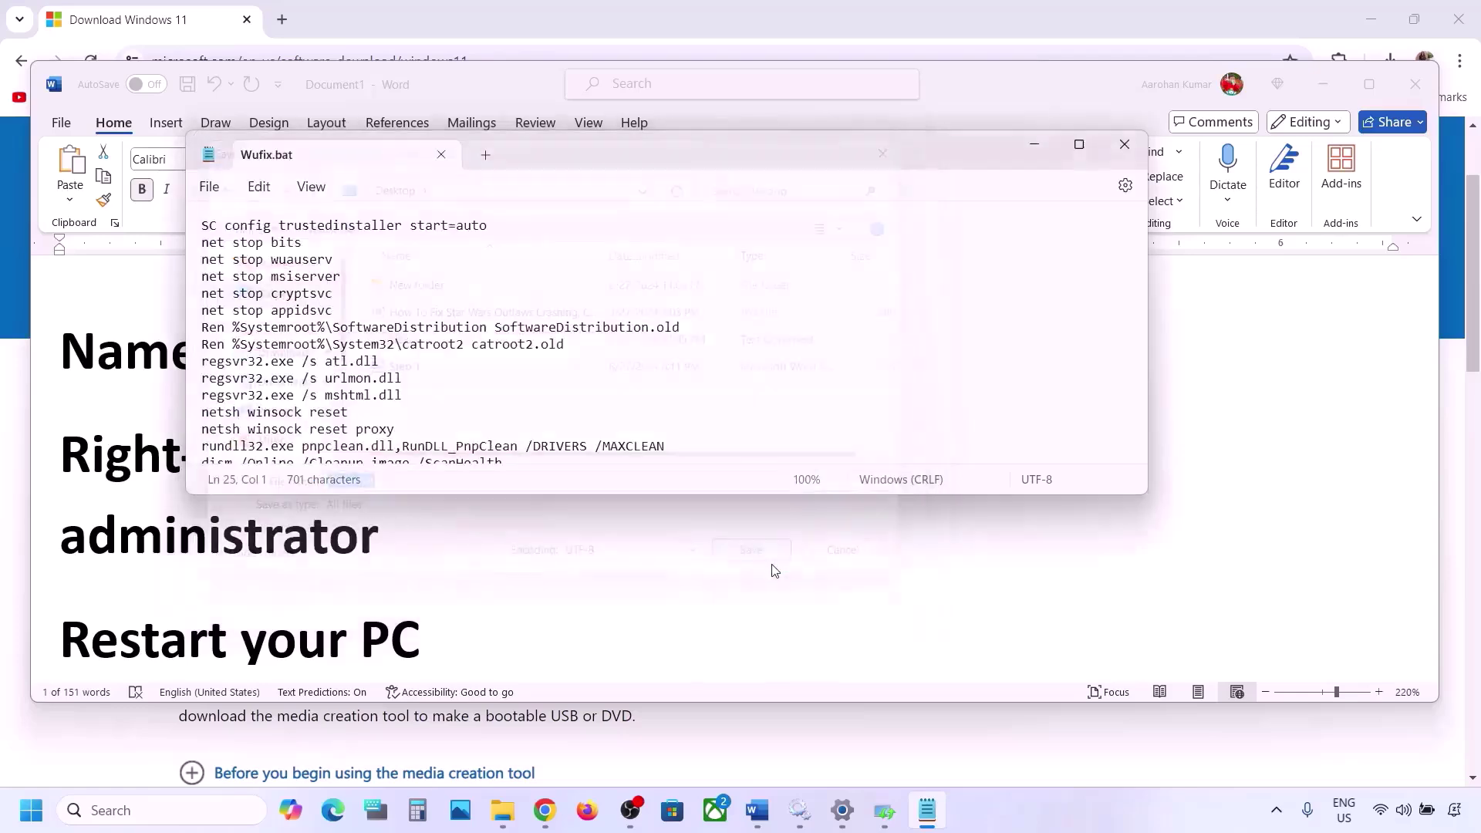
left_click(1124, 145)
Dismiss the finished Windows Update troubleshooter and run the Wufix script from the desktop as administrator
key("super+d")
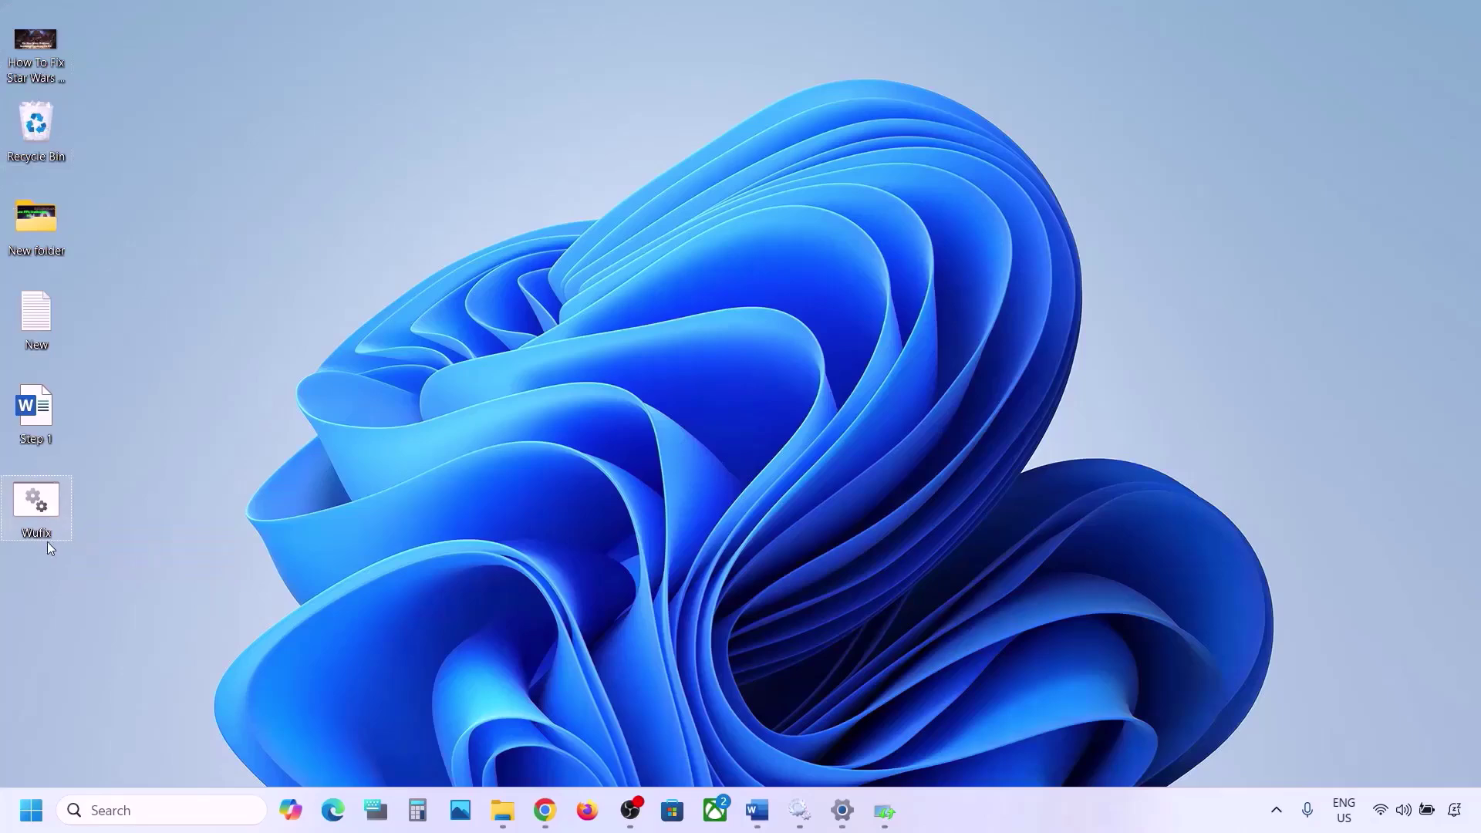
double_click(36, 503)
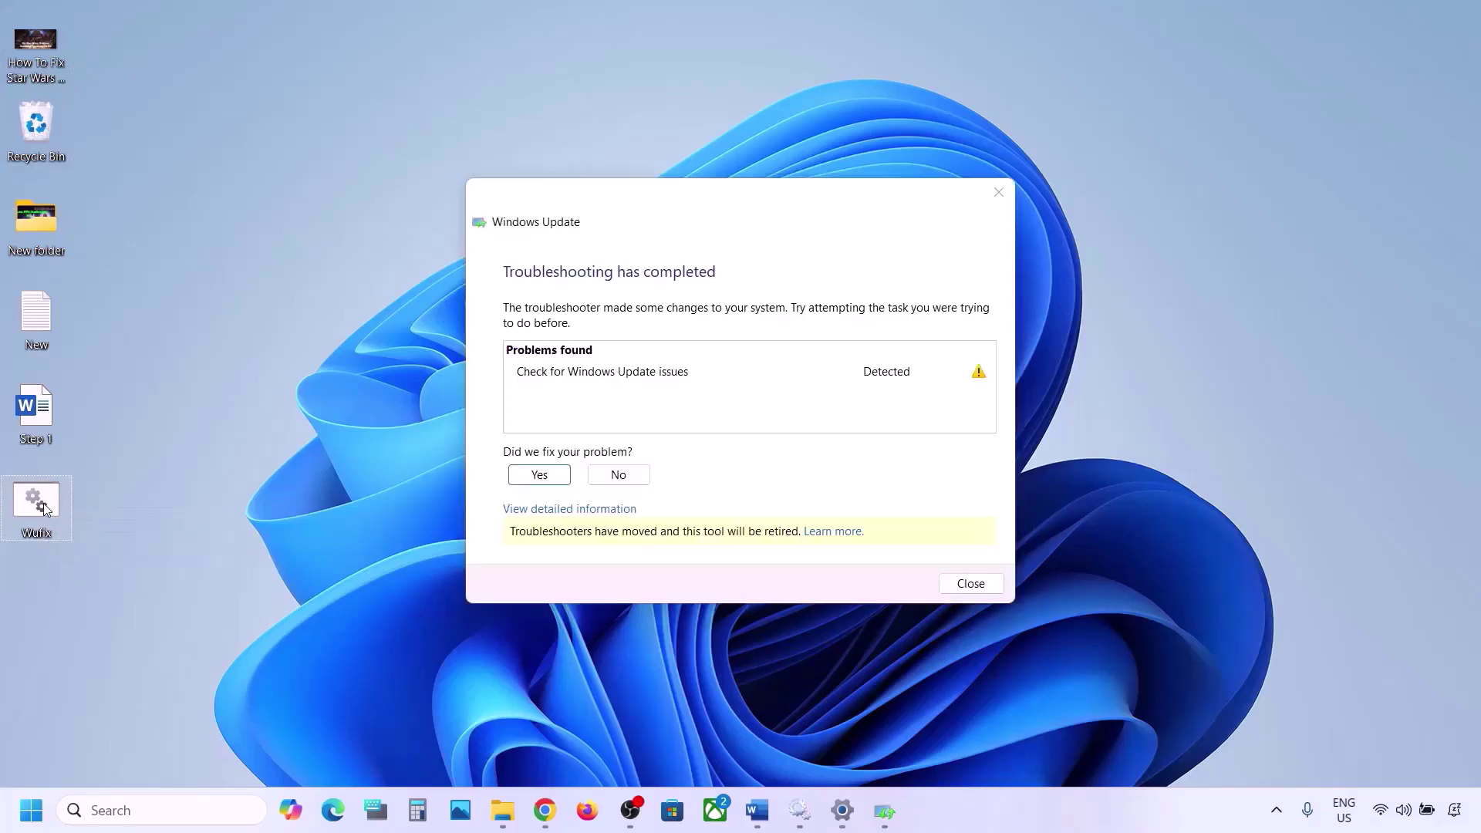
left_click(996, 192)
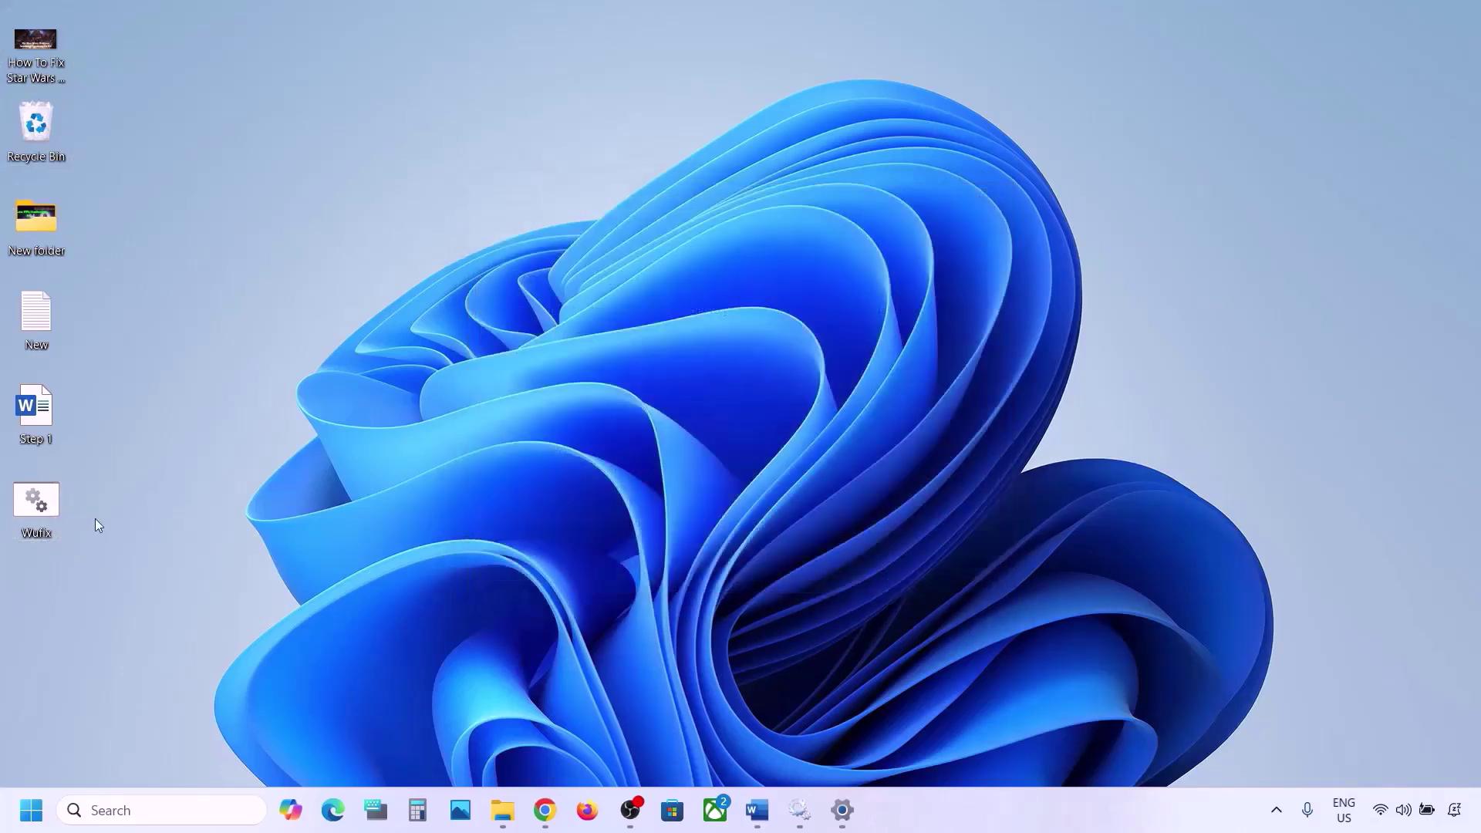
right_click(43, 504)
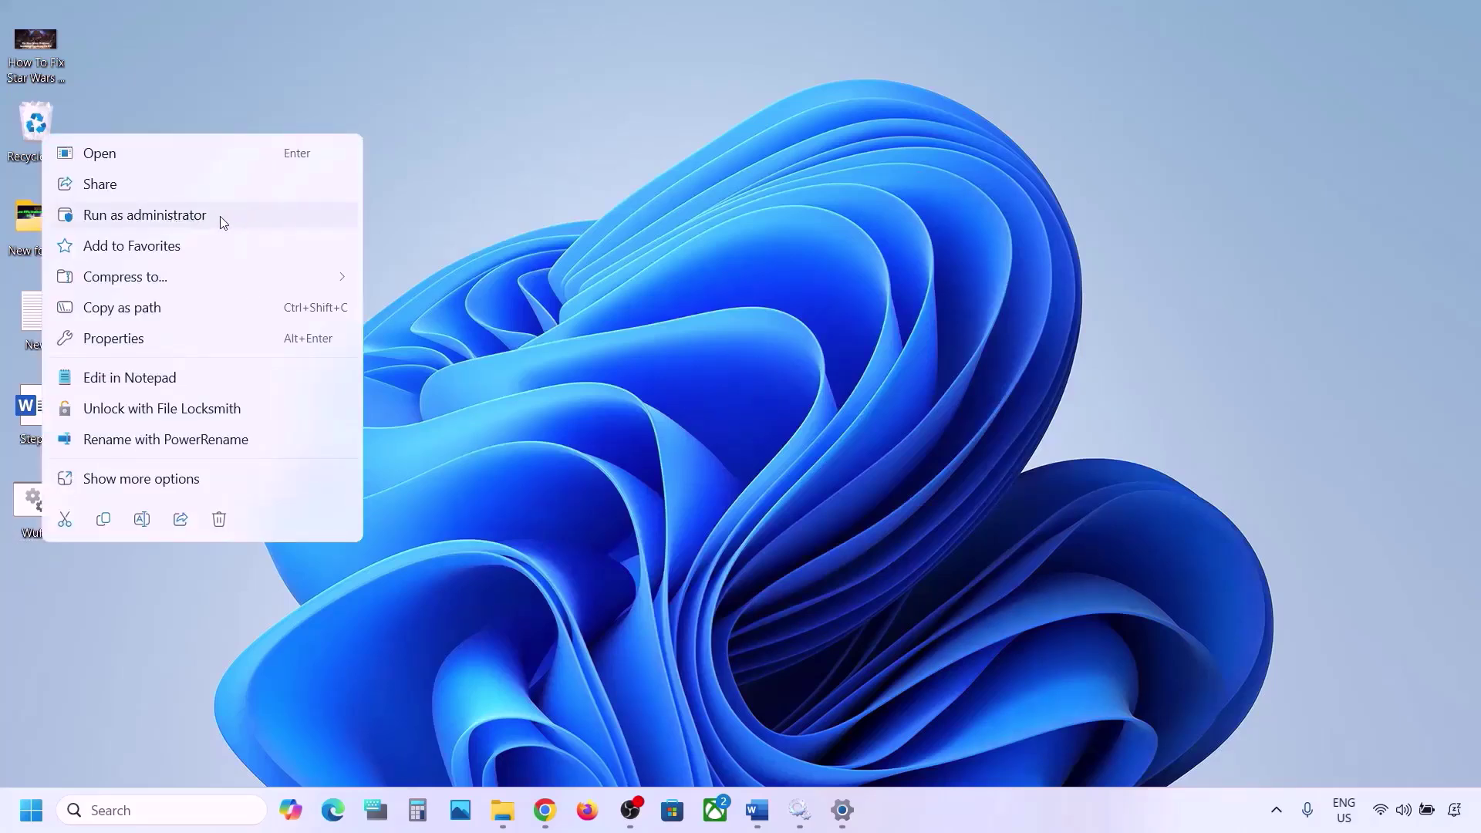
left_click(185, 216)
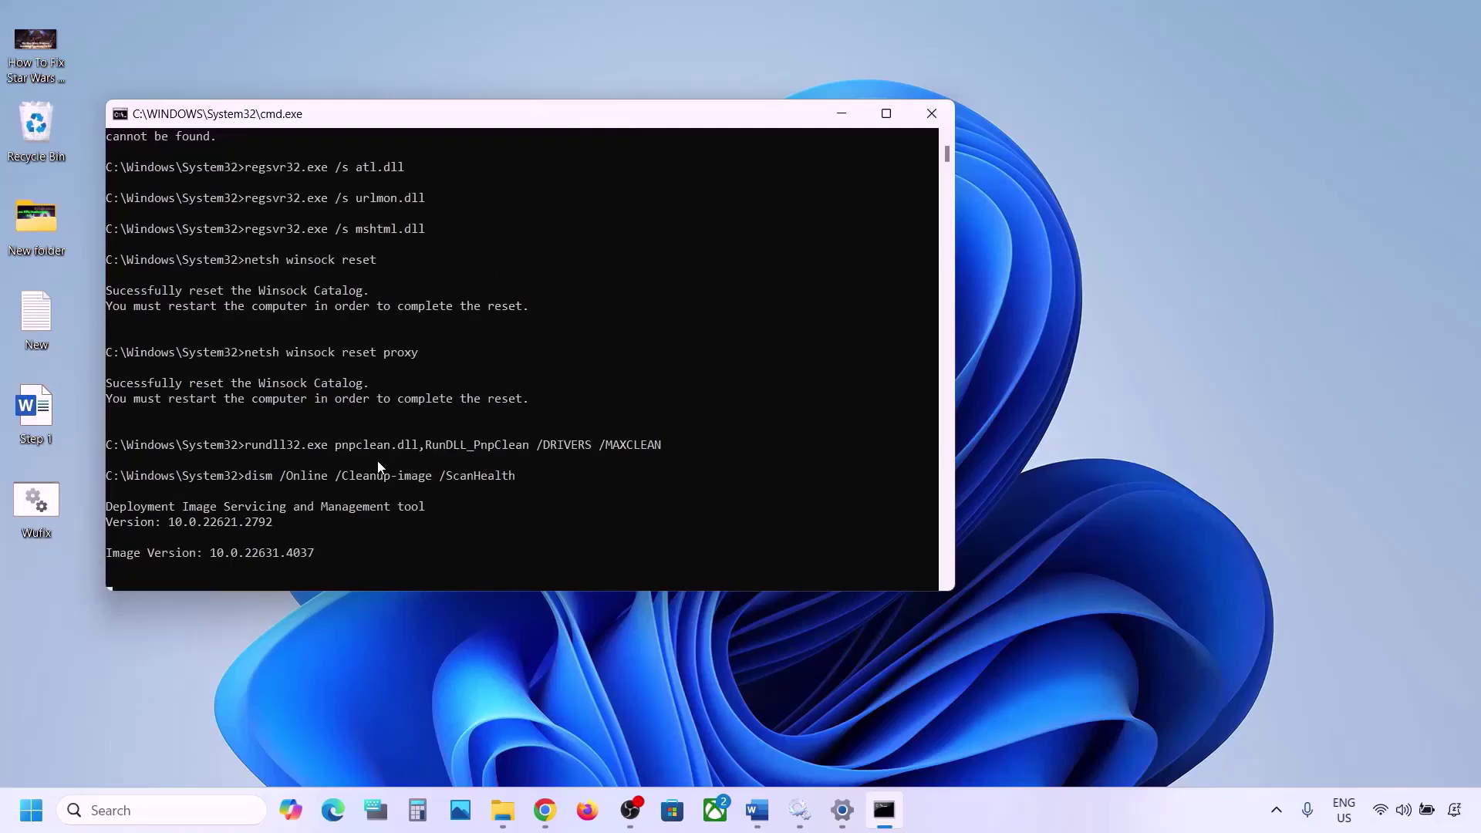
left_click(31, 810)
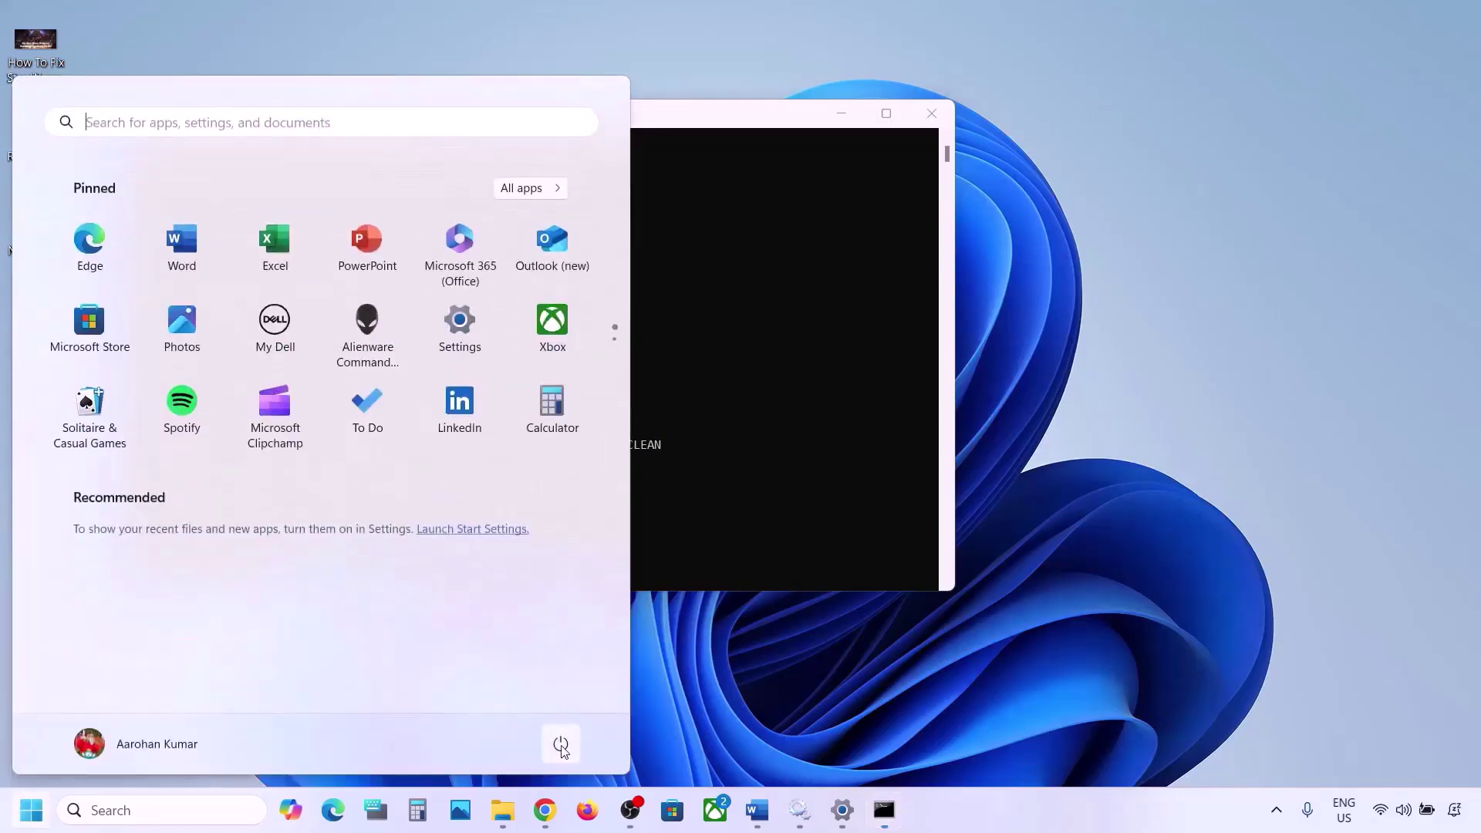
left_click(561, 744)
key("Escape")
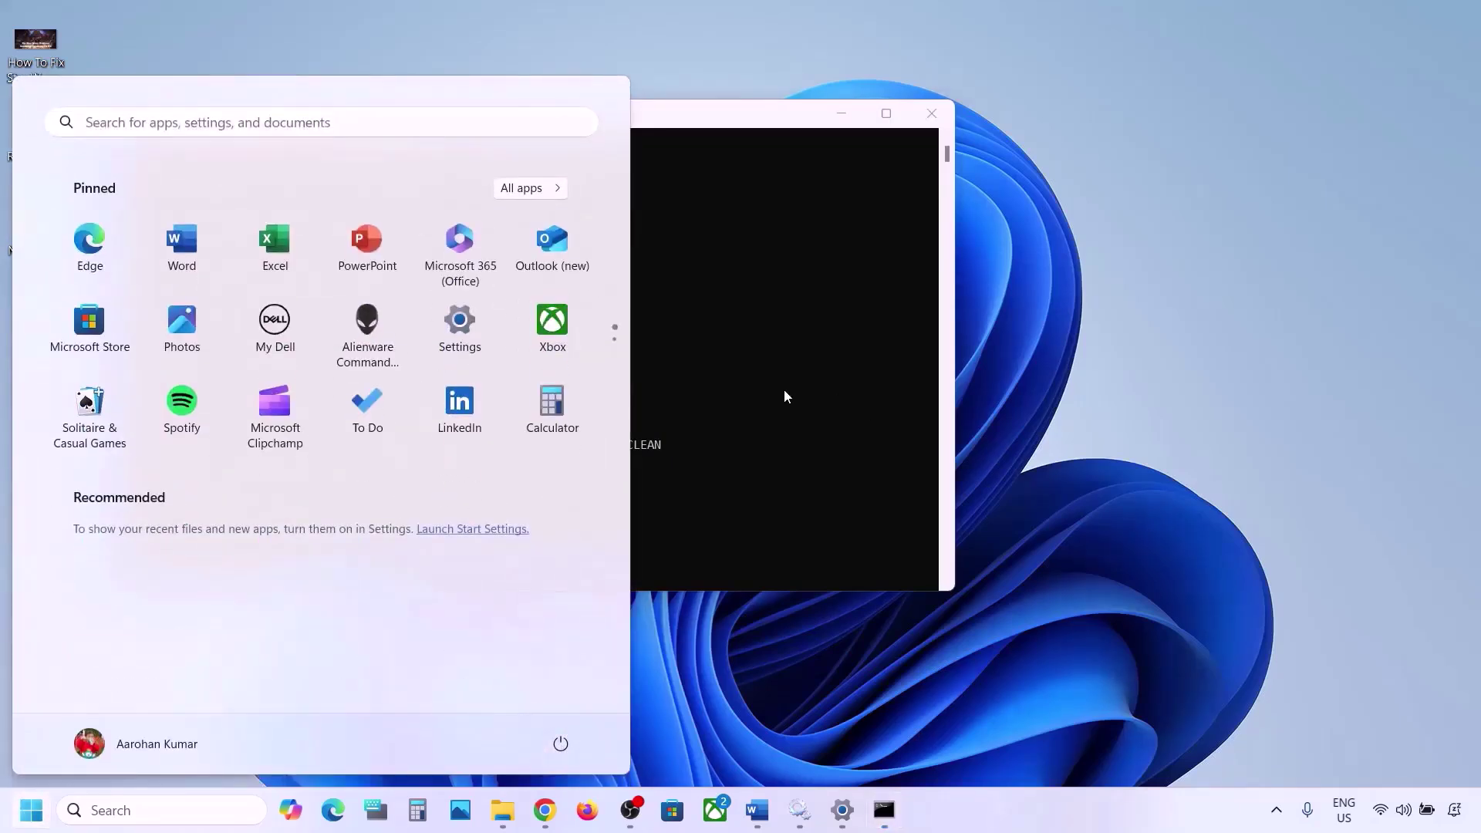
left_click(784, 388)
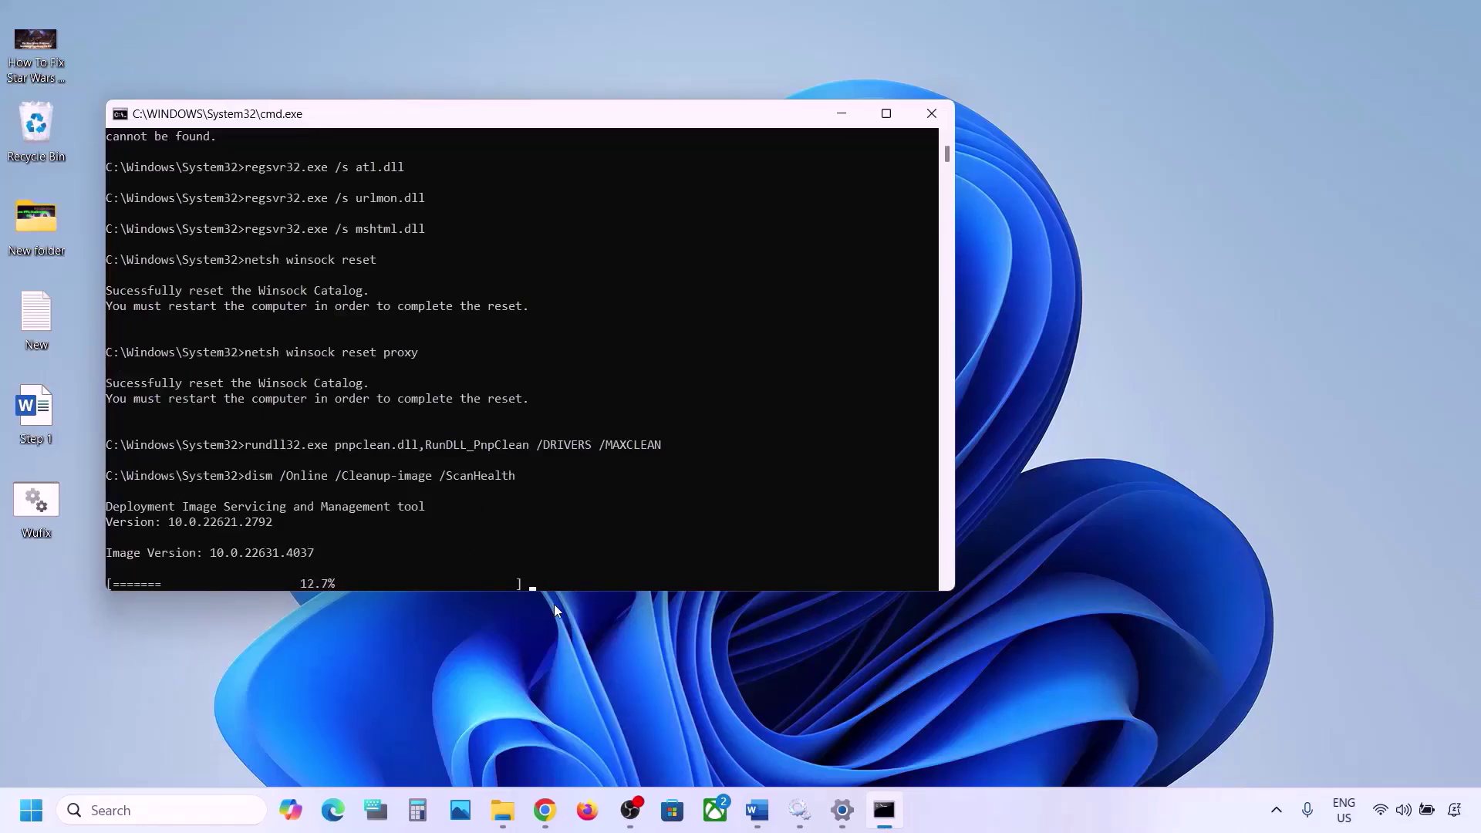
Return to the Word notes and read Step 6 about using the Media Creation Tool and its Microsoft download link
left_click(982, 827)
key("super+d")
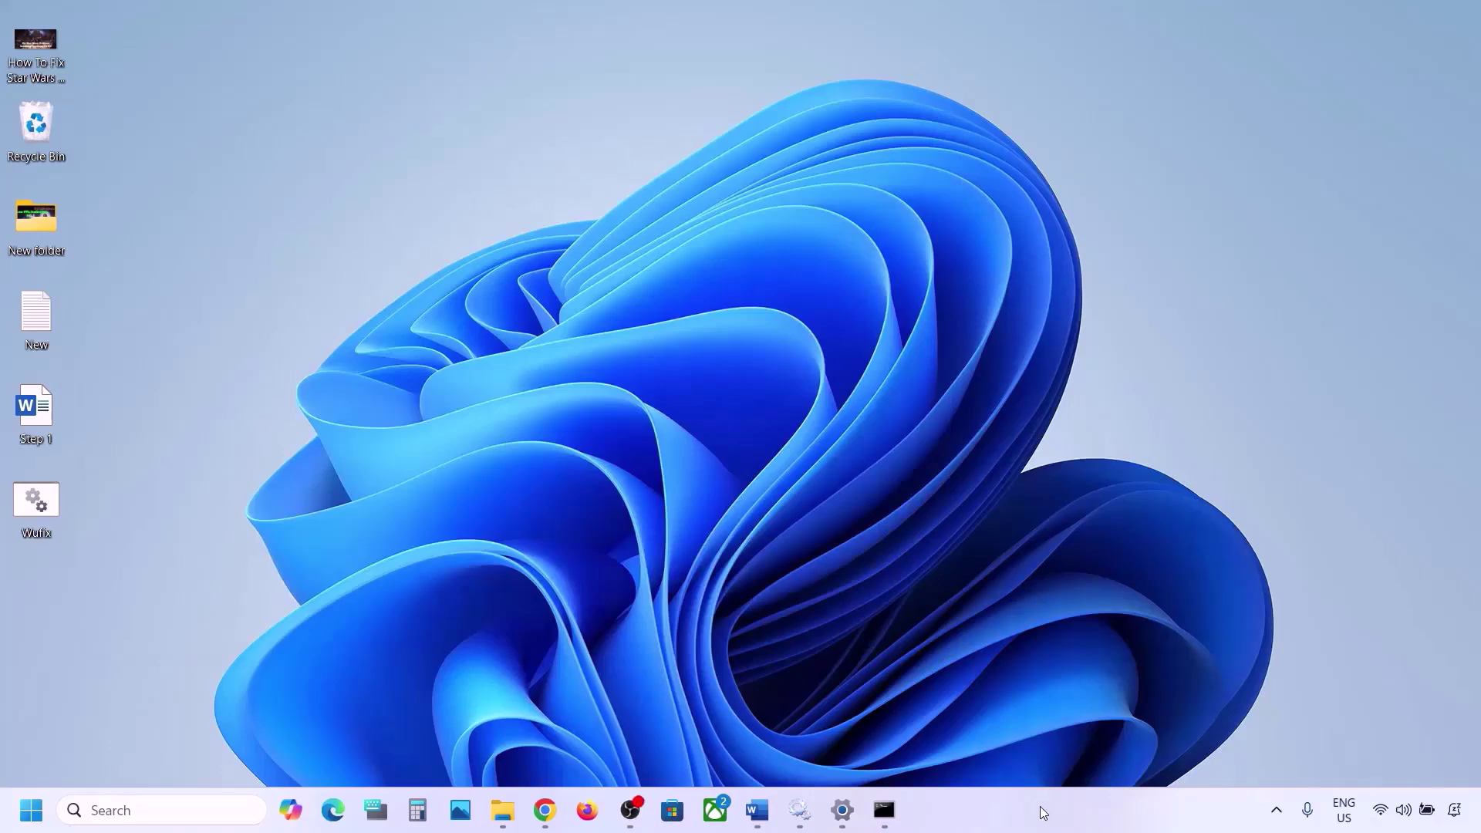
left_click(758, 810)
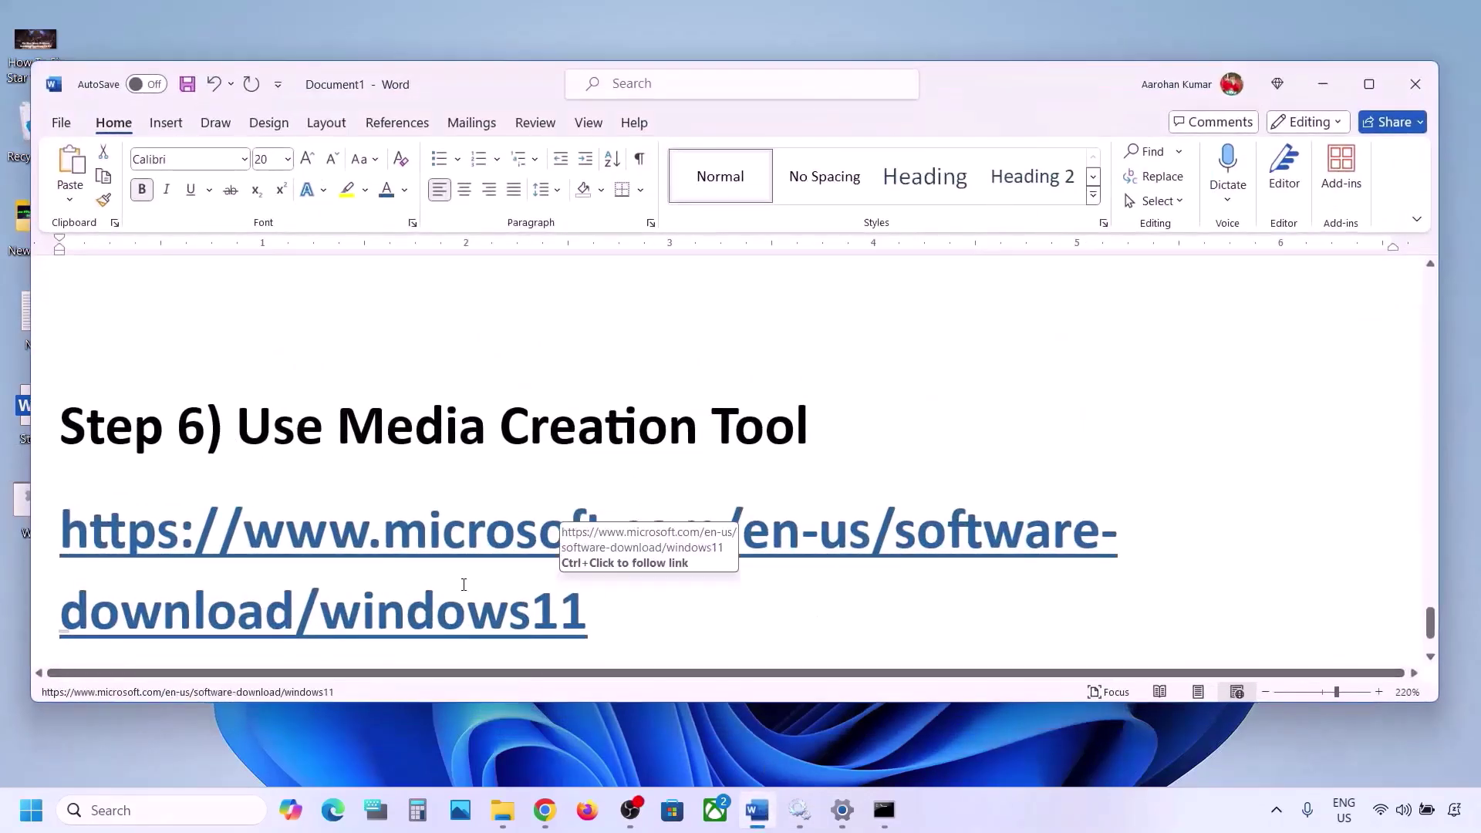
scroll(463, 588, "down", 2)
left_click_drag(241, 305, 818, 309)
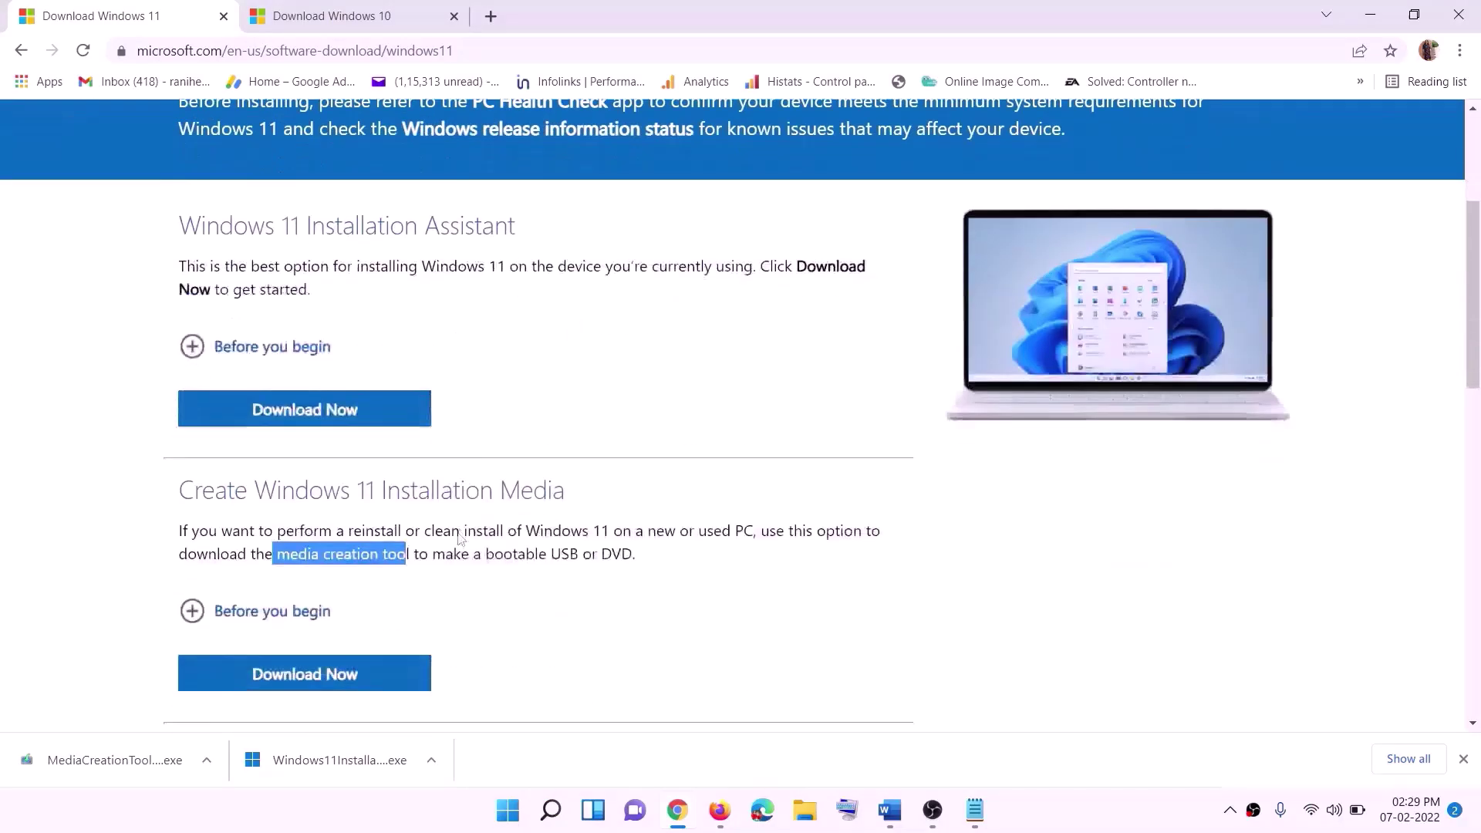
Download the media creation tool under Create Windows 11 Installation Media on the Microsoft page and launch it
scroll(301, 455, "down", 1)
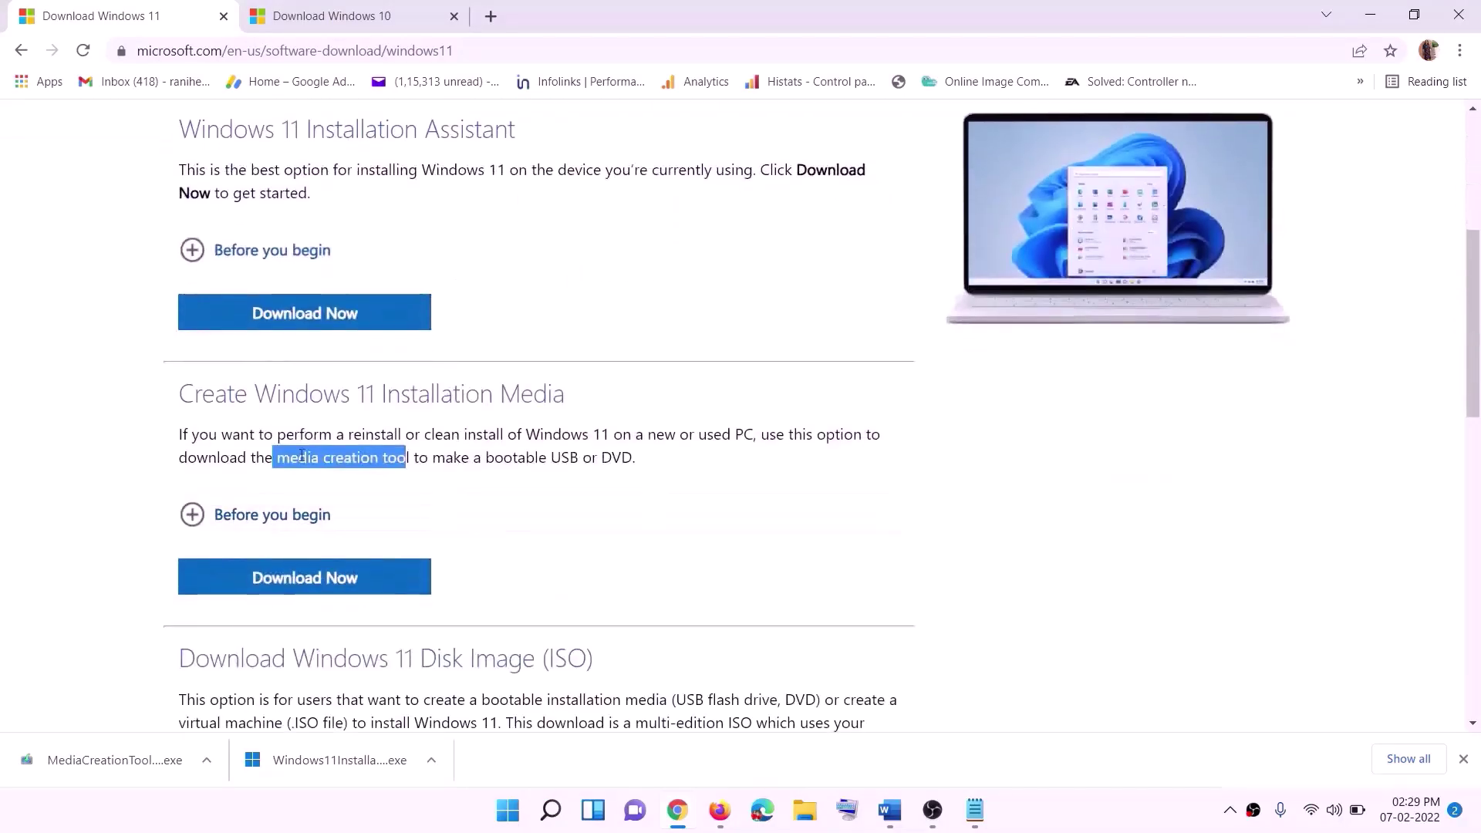
left_click_drag(277, 457, 428, 458)
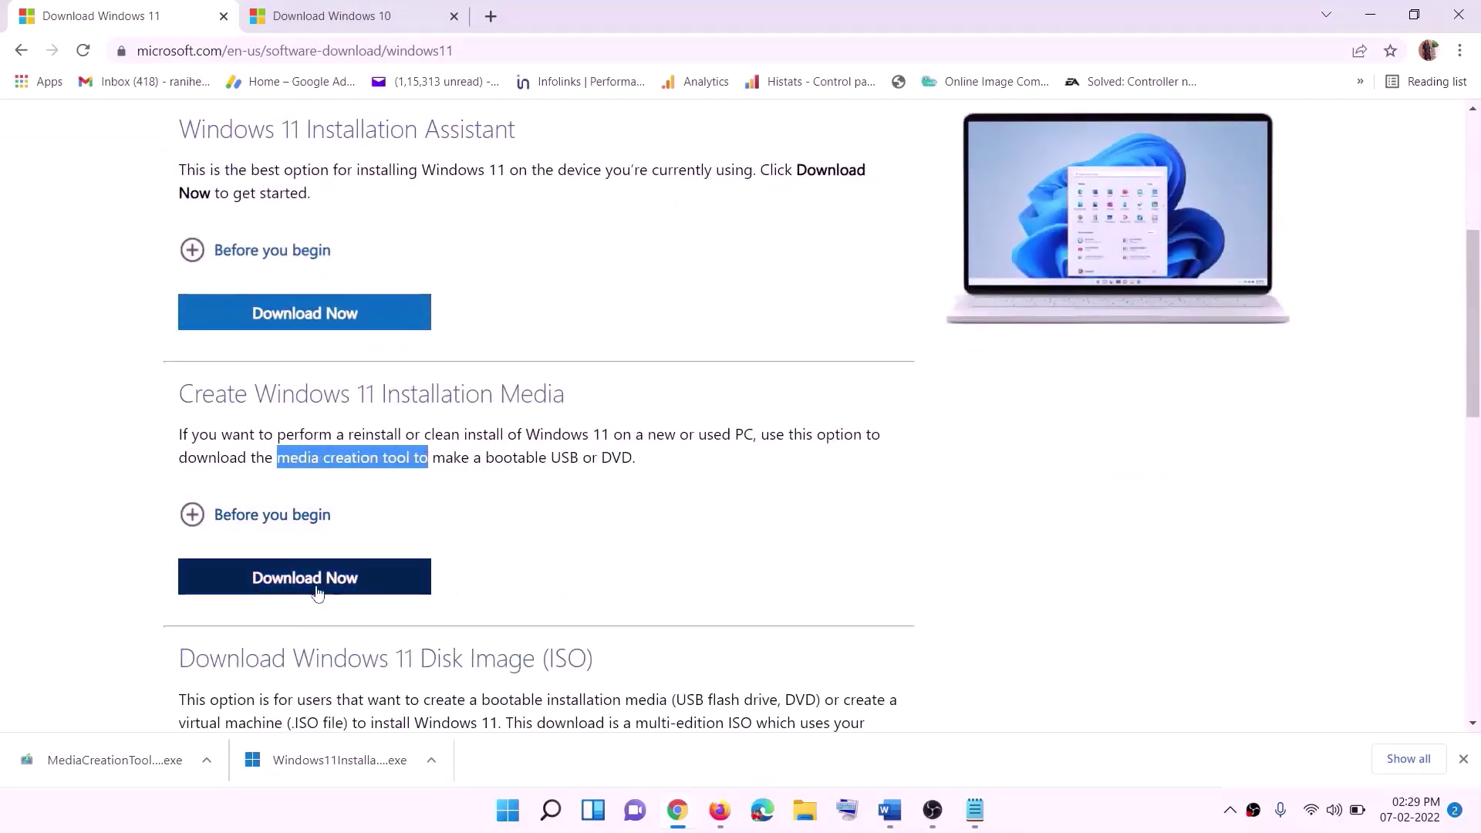
left_click(294, 586)
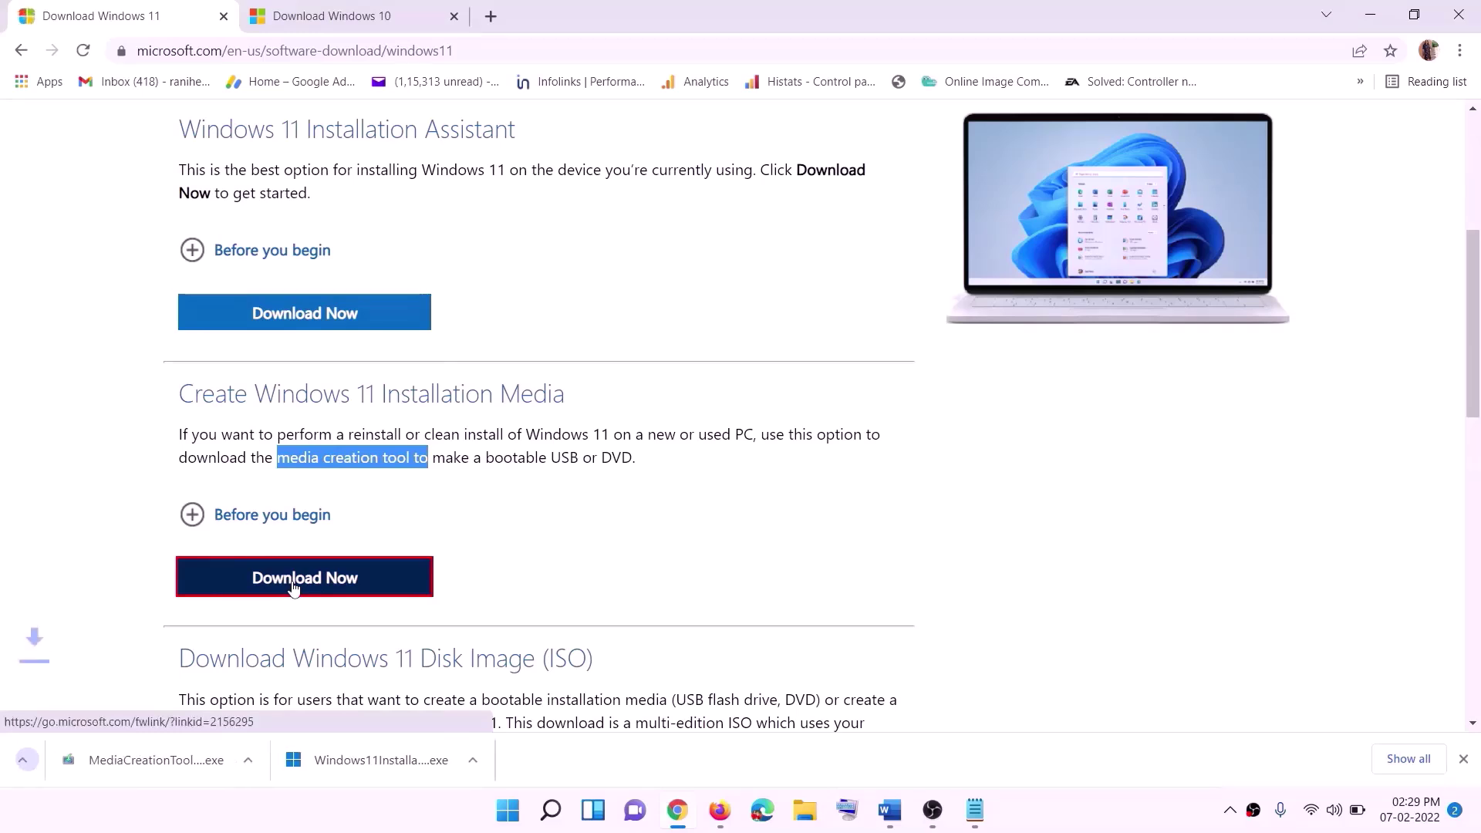
left_click(100, 765)
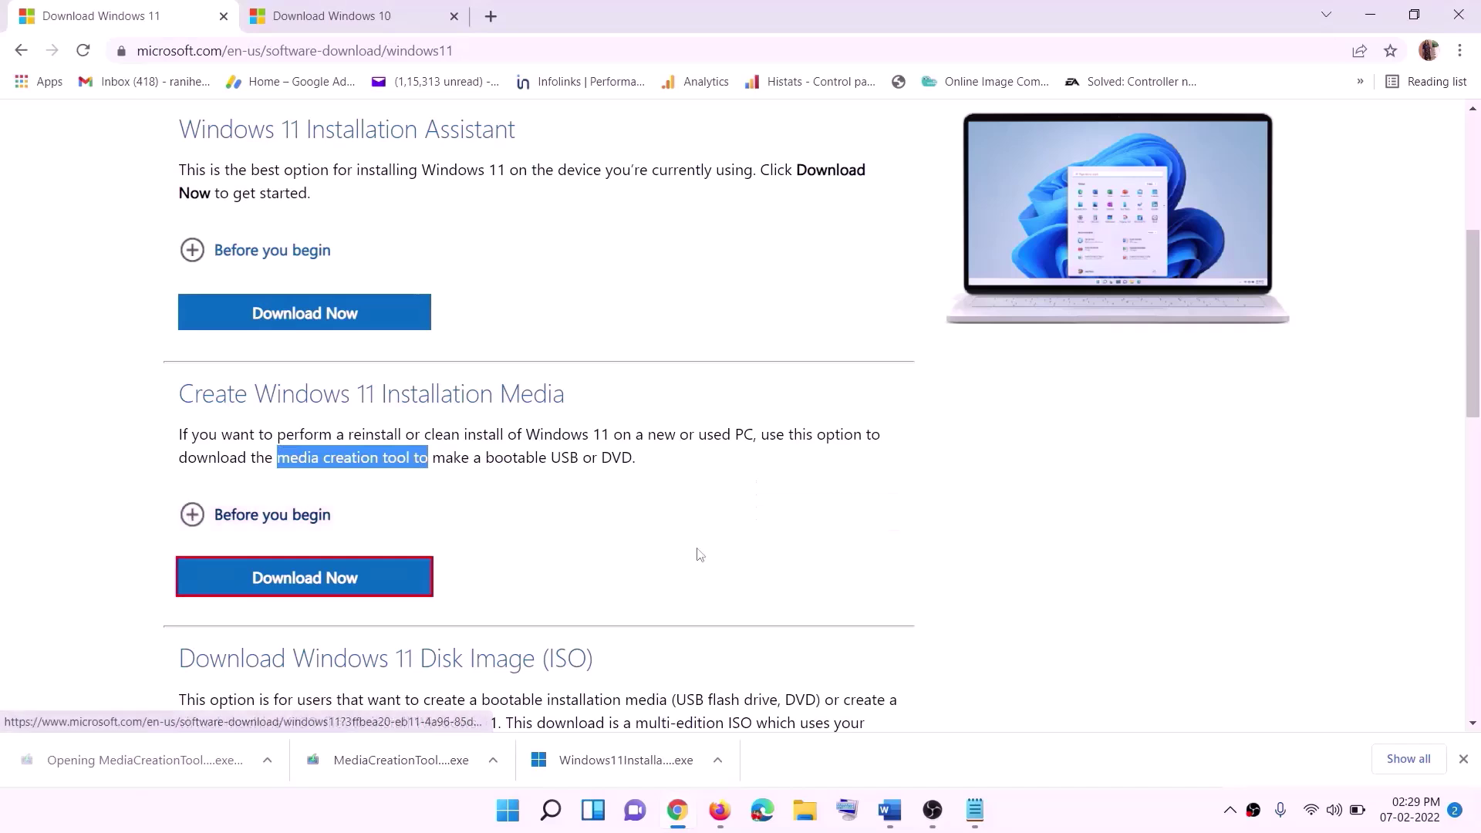
left_click(648, 563)
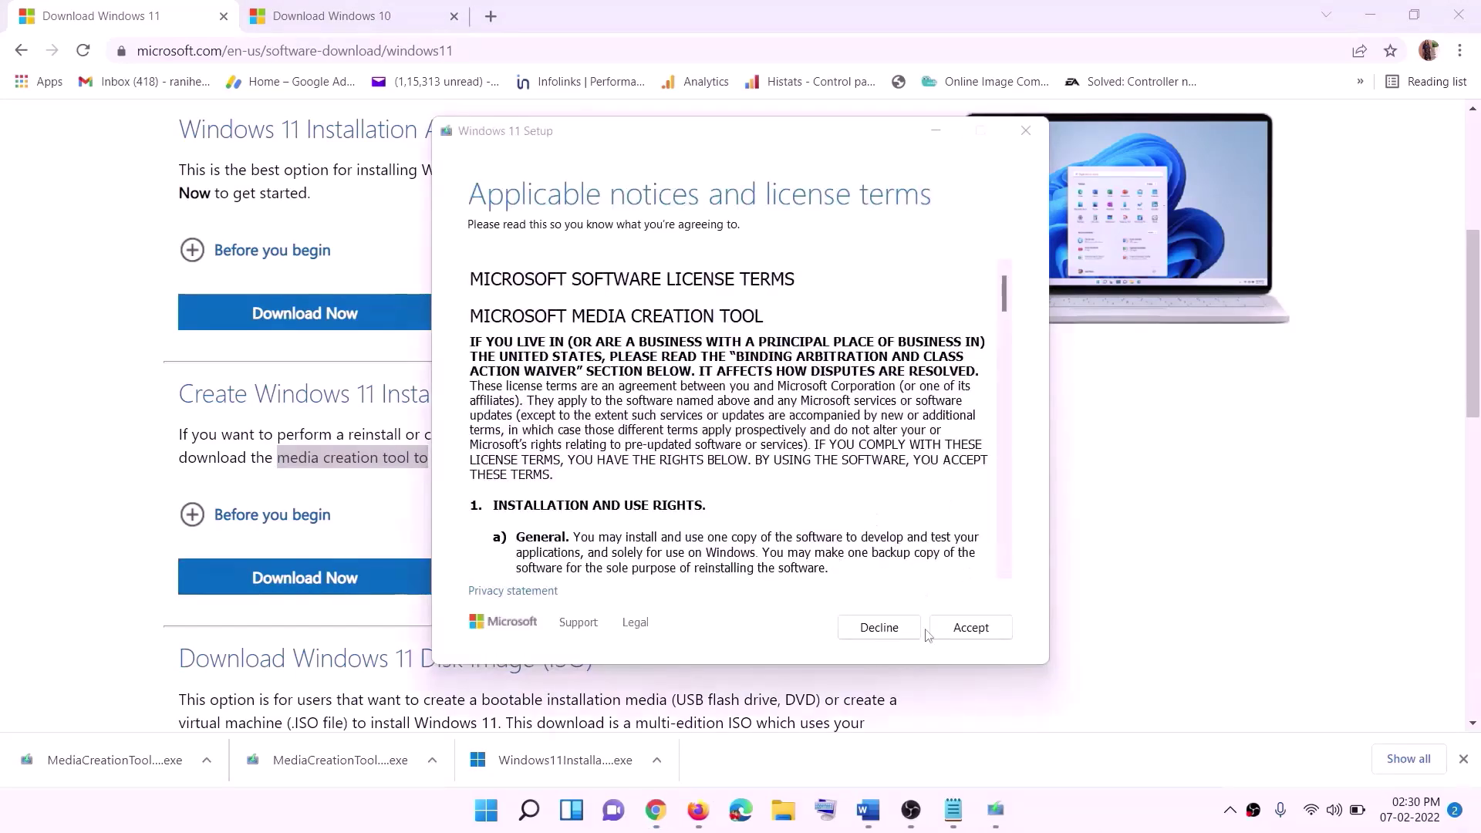
Accept the license terms, keep the recommended language and edition, and save the ISO file as Windows on the Desktop
left_click(960, 628)
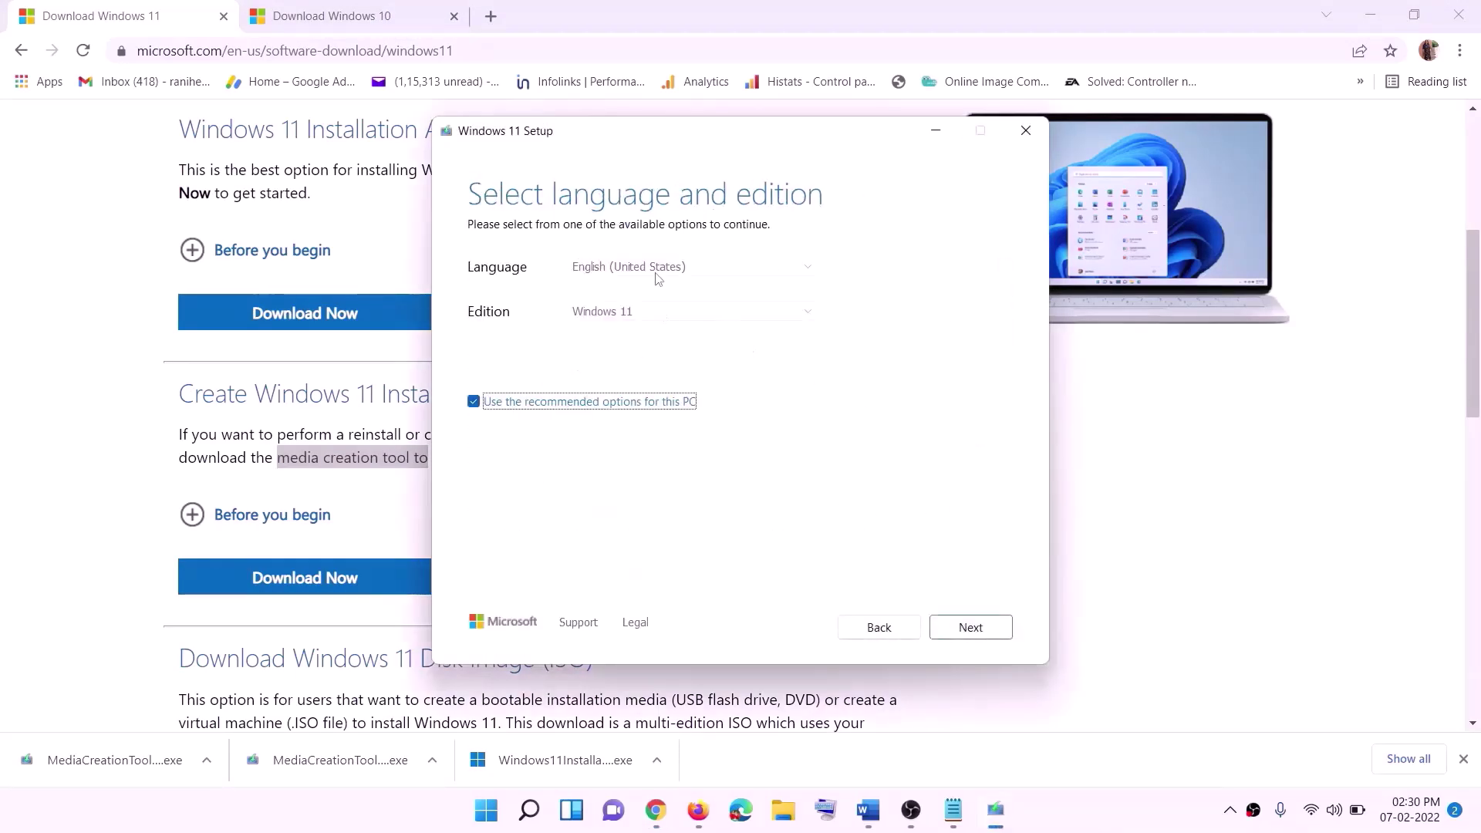
left_click(964, 627)
left_click(494, 332)
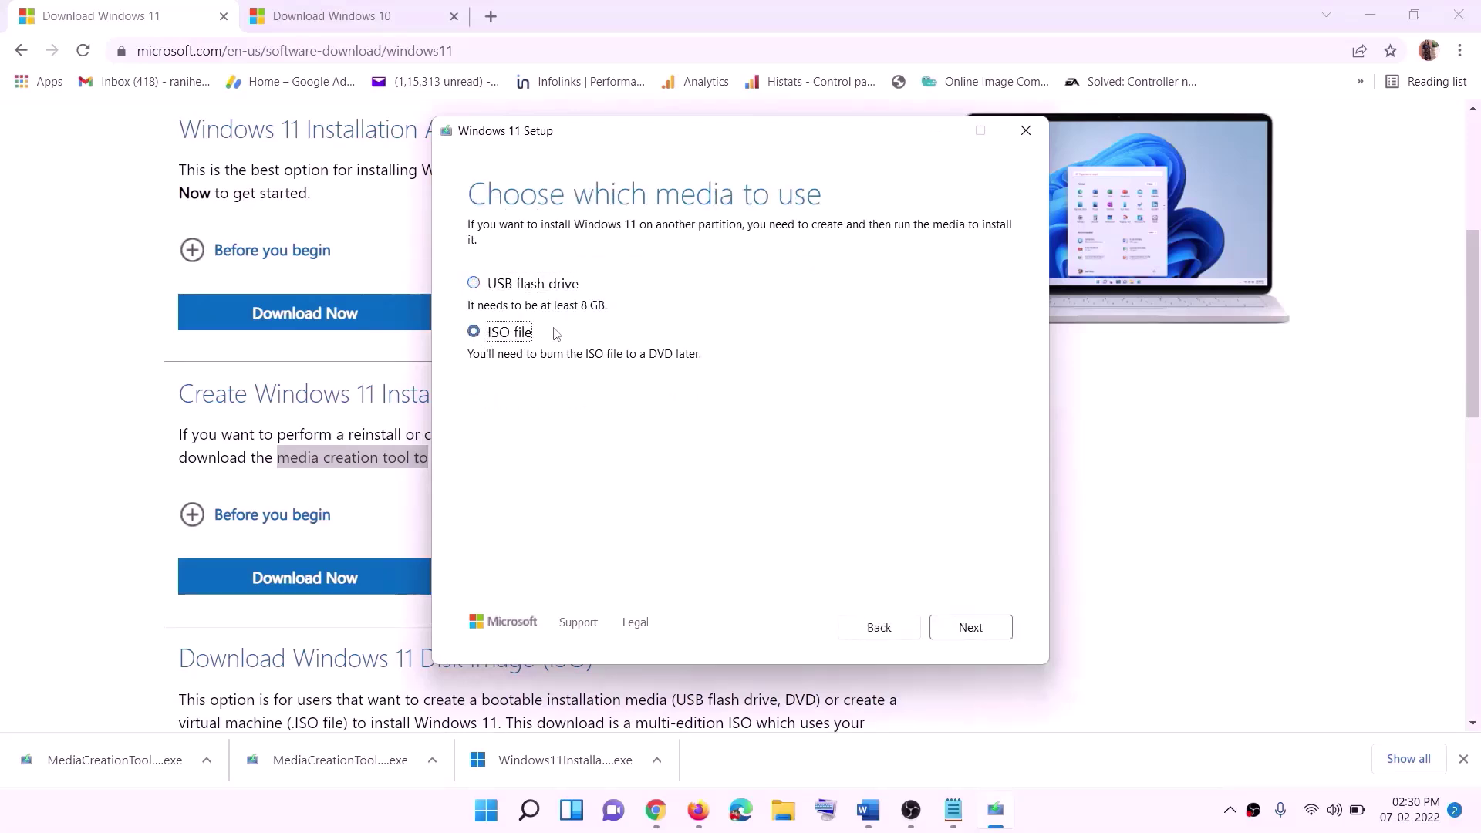
key("Return")
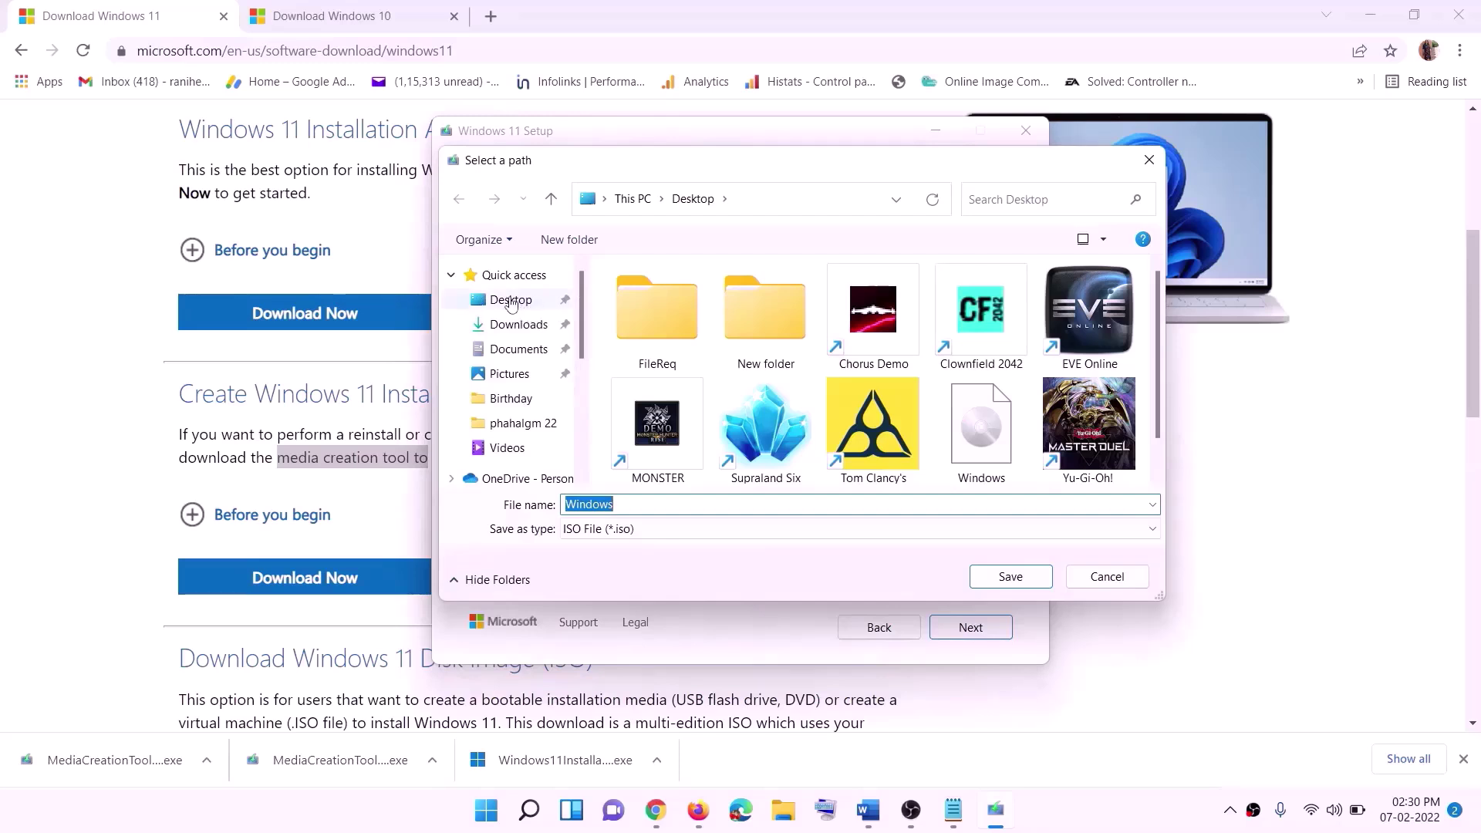
left_click(554, 300)
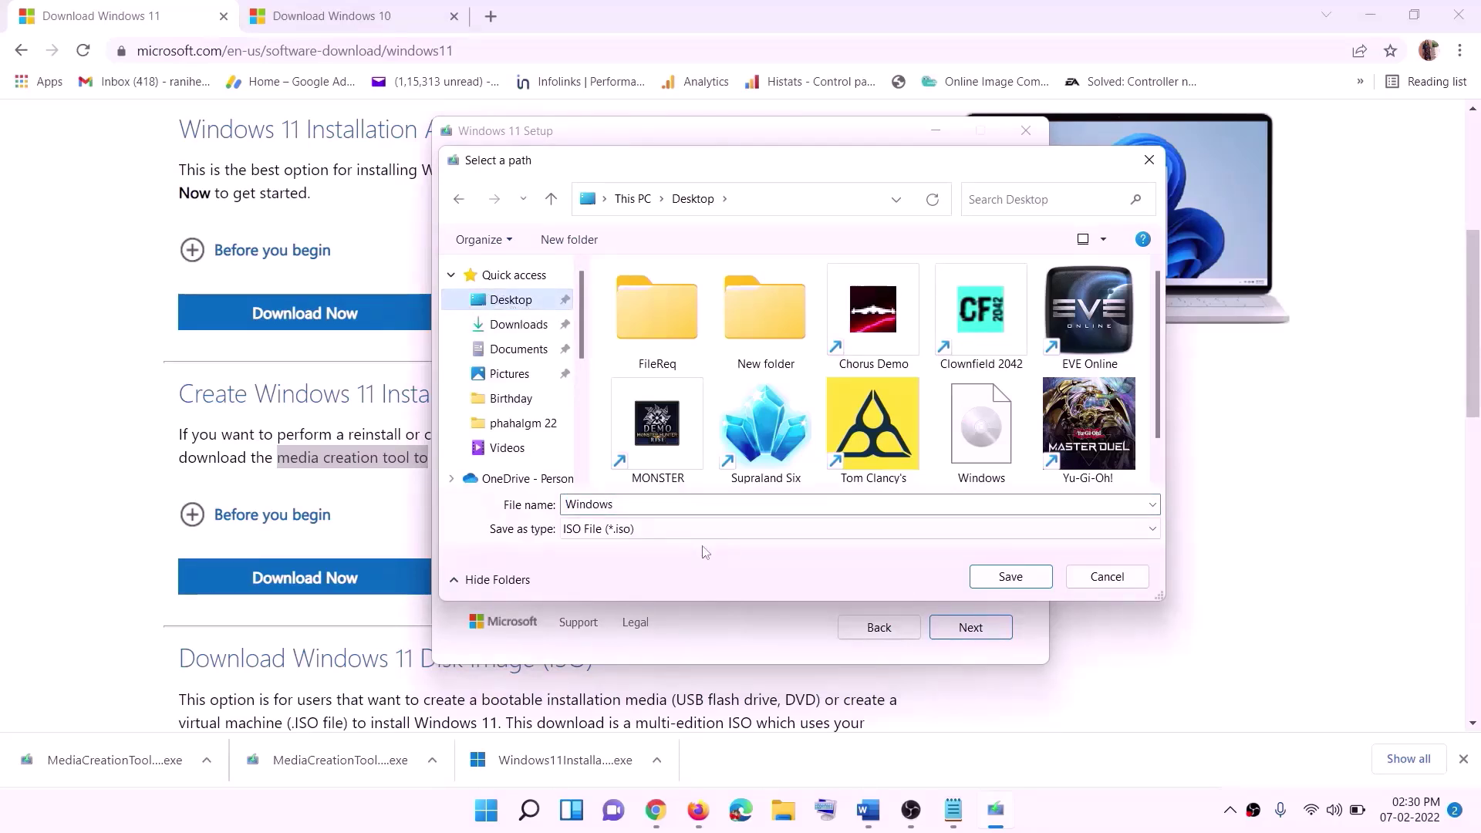
left_click(1017, 584)
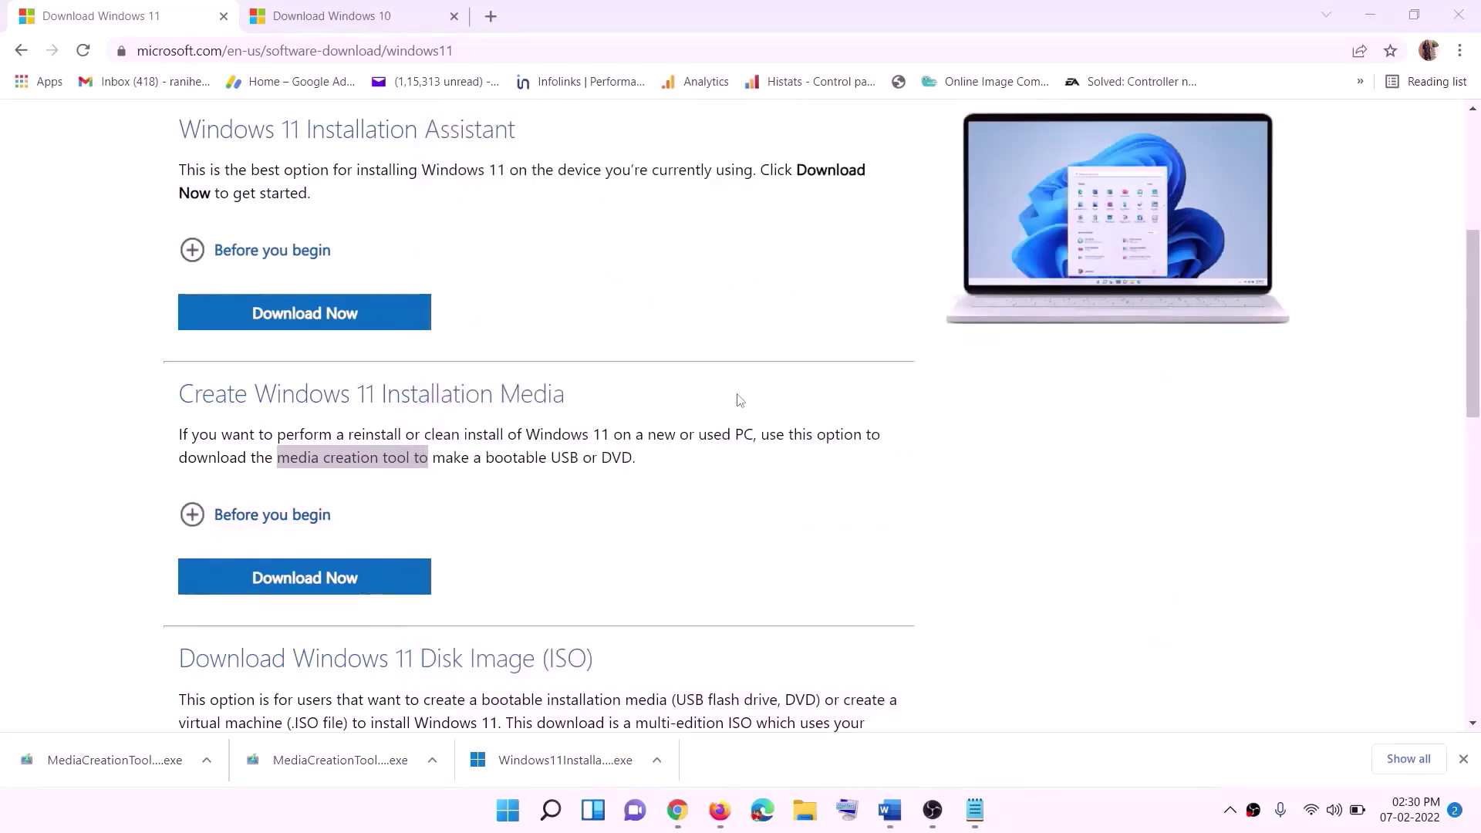
Move the Windows disc image to a free spot on the desktop and mount it
key("super+d")
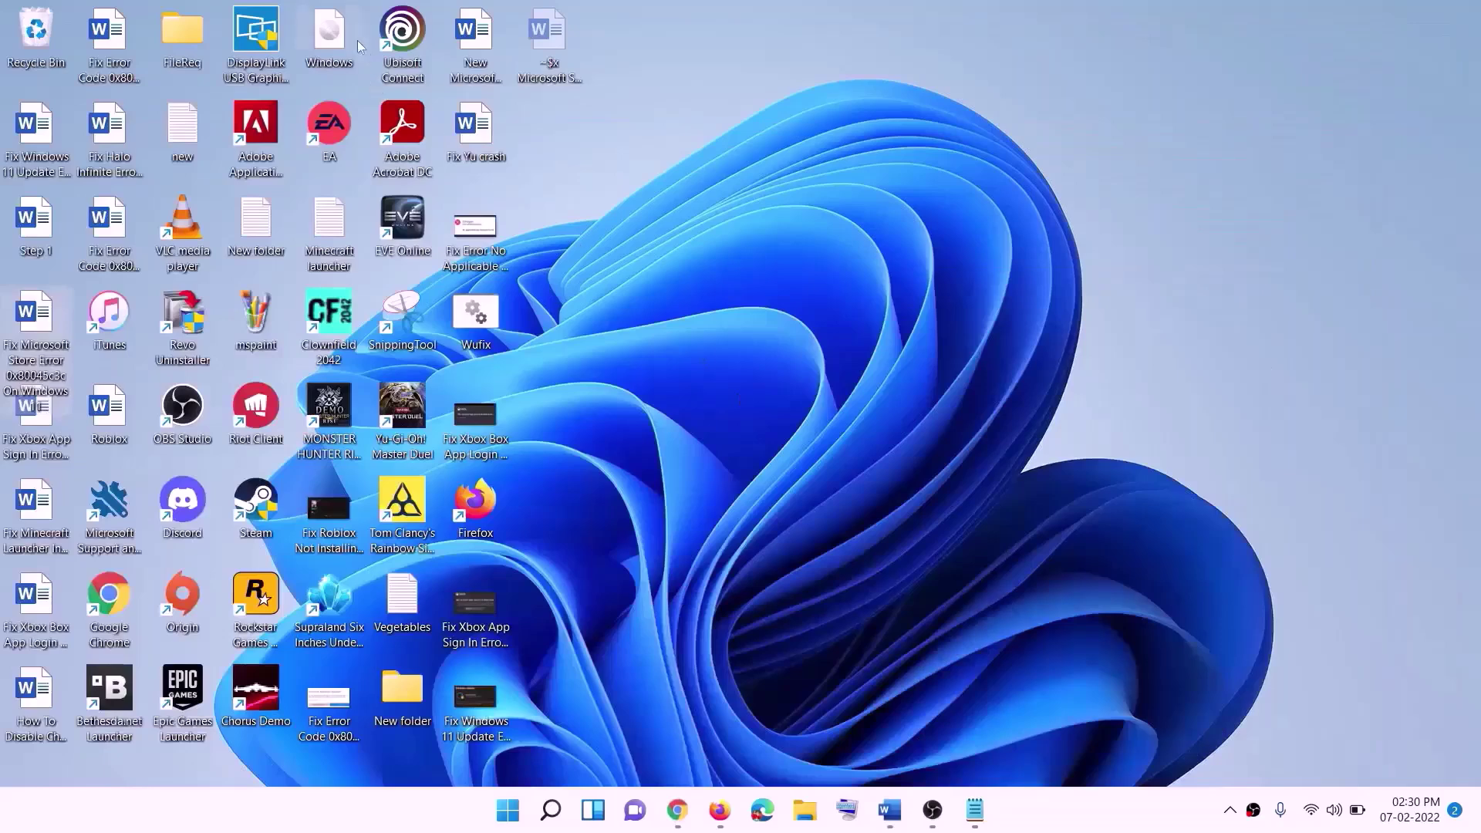
left_click_drag(357, 46, 586, 460)
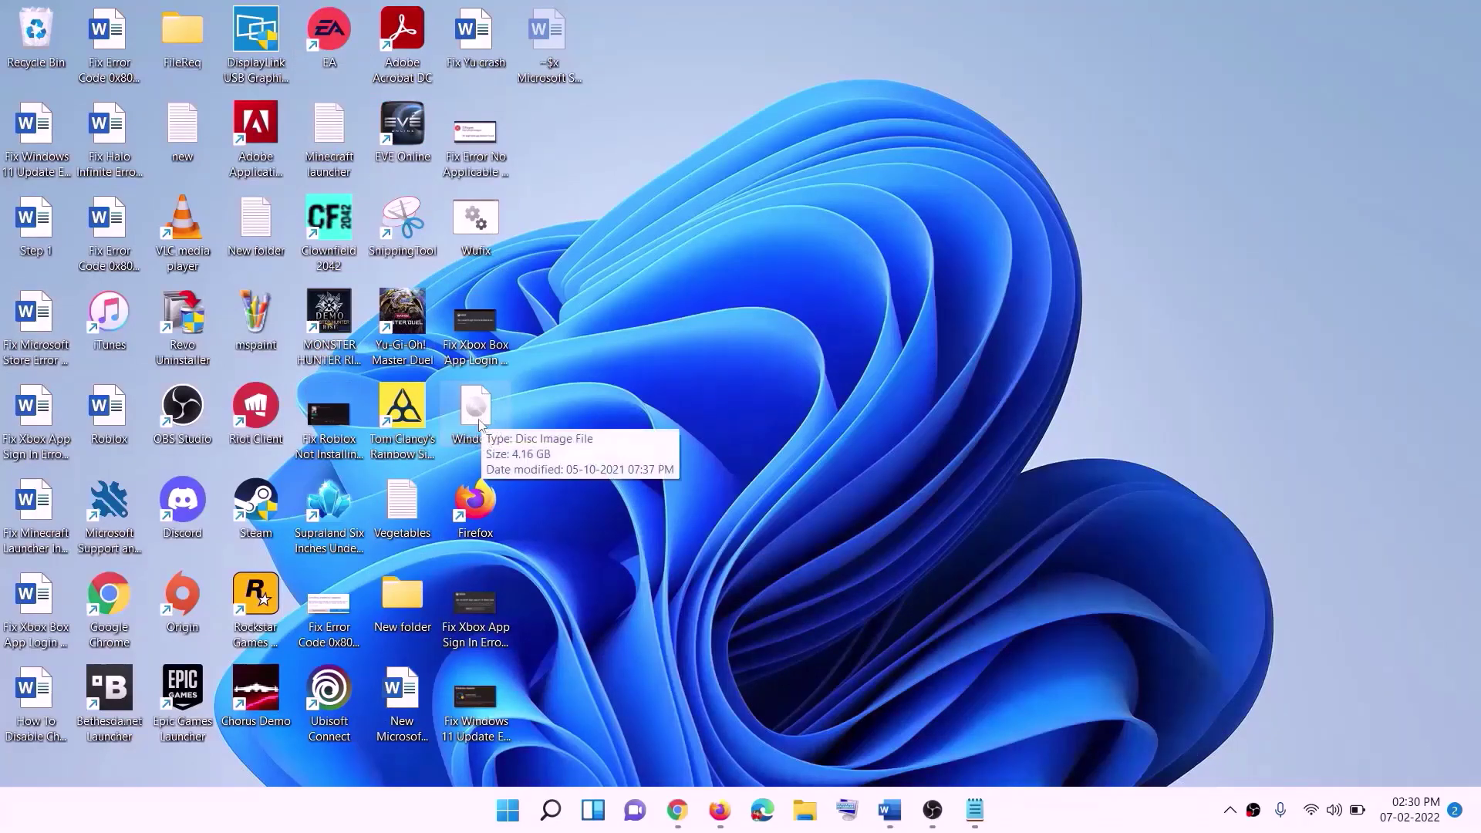
double_click(479, 424)
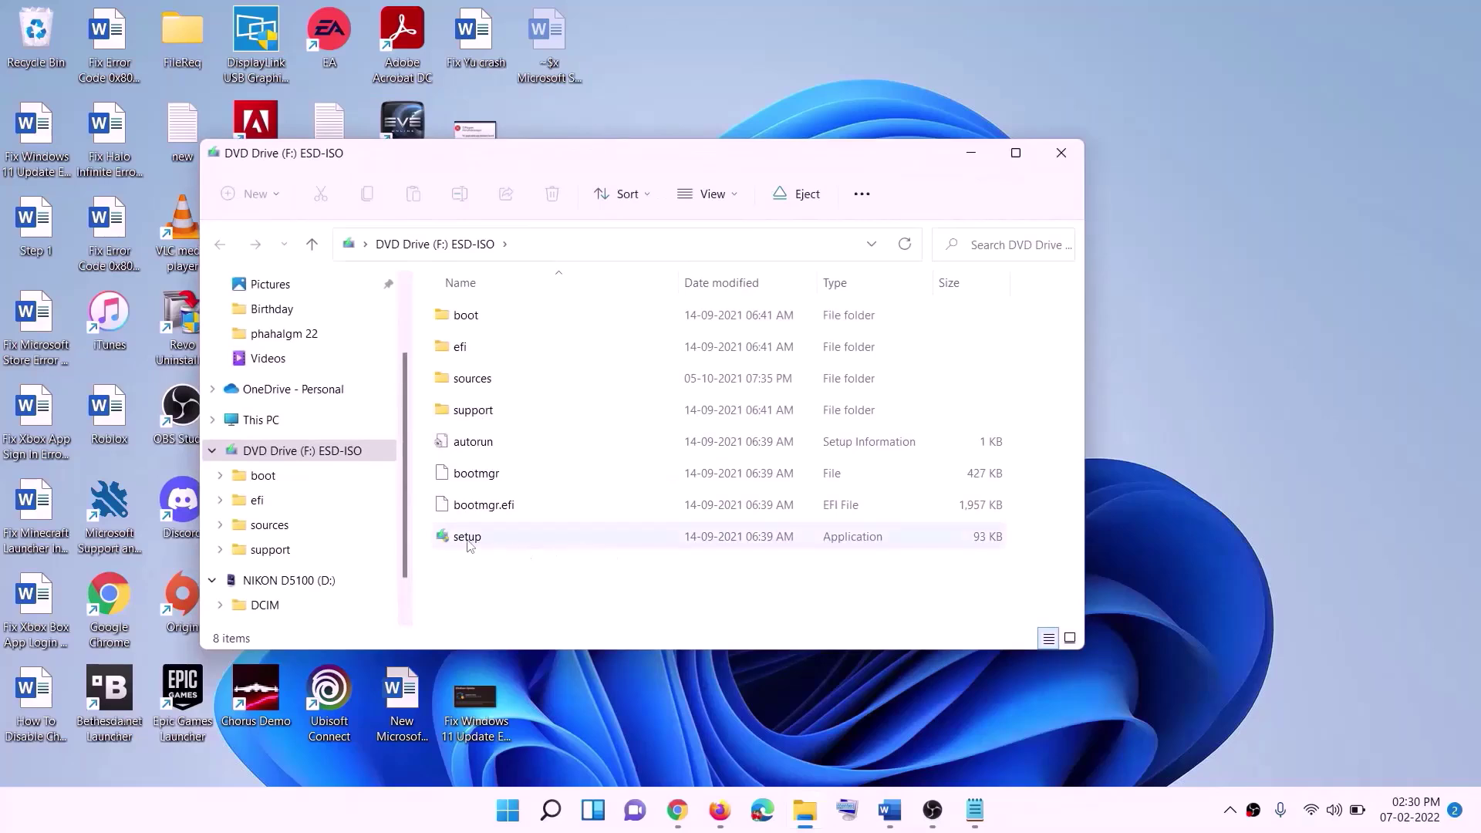
Run setup from the mounted ESD-ISO drive and continue past the Install Windows 11 page
left_click(470, 540)
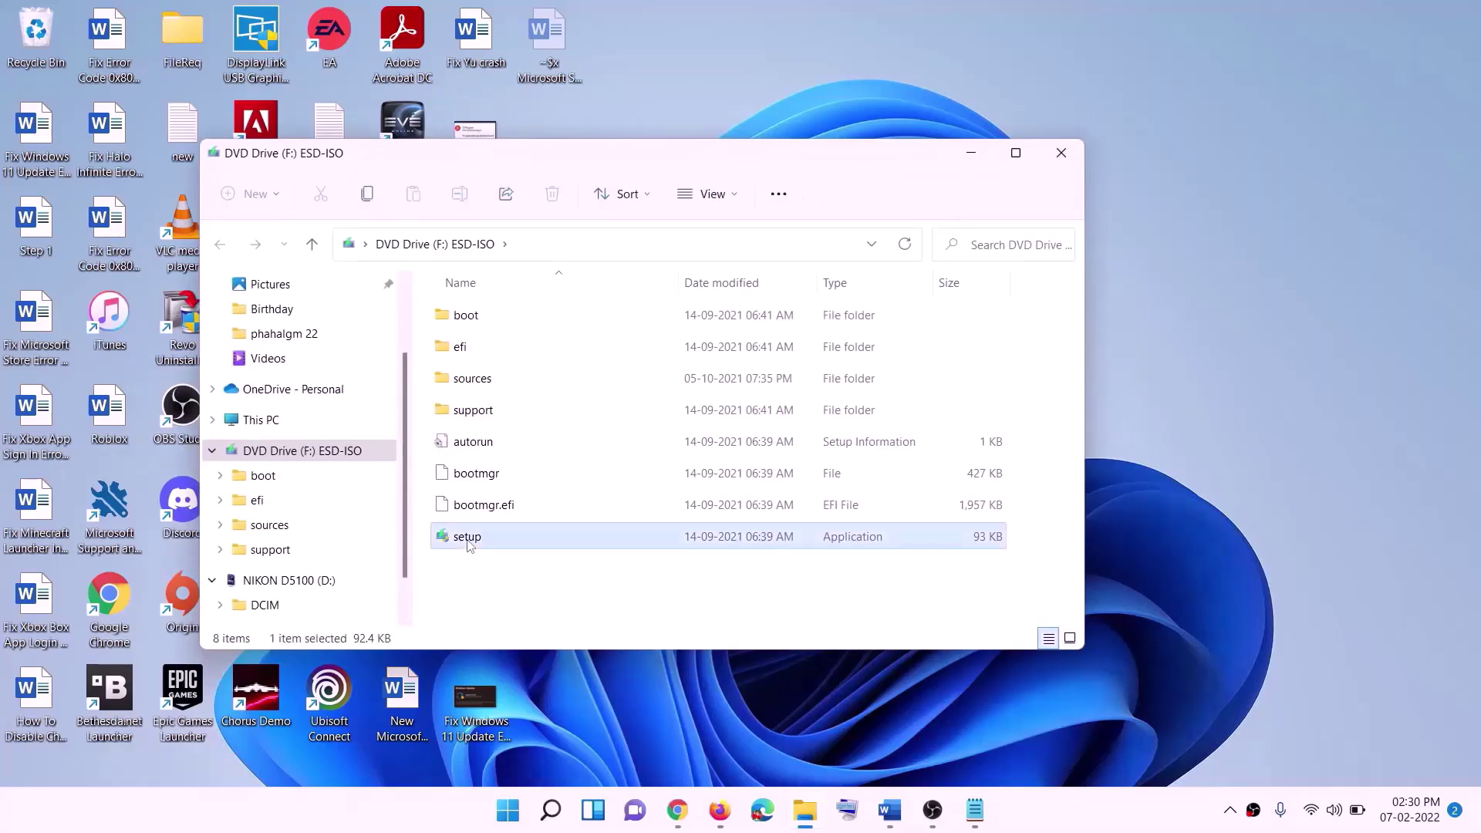
double_click(510, 537)
left_click(595, 604)
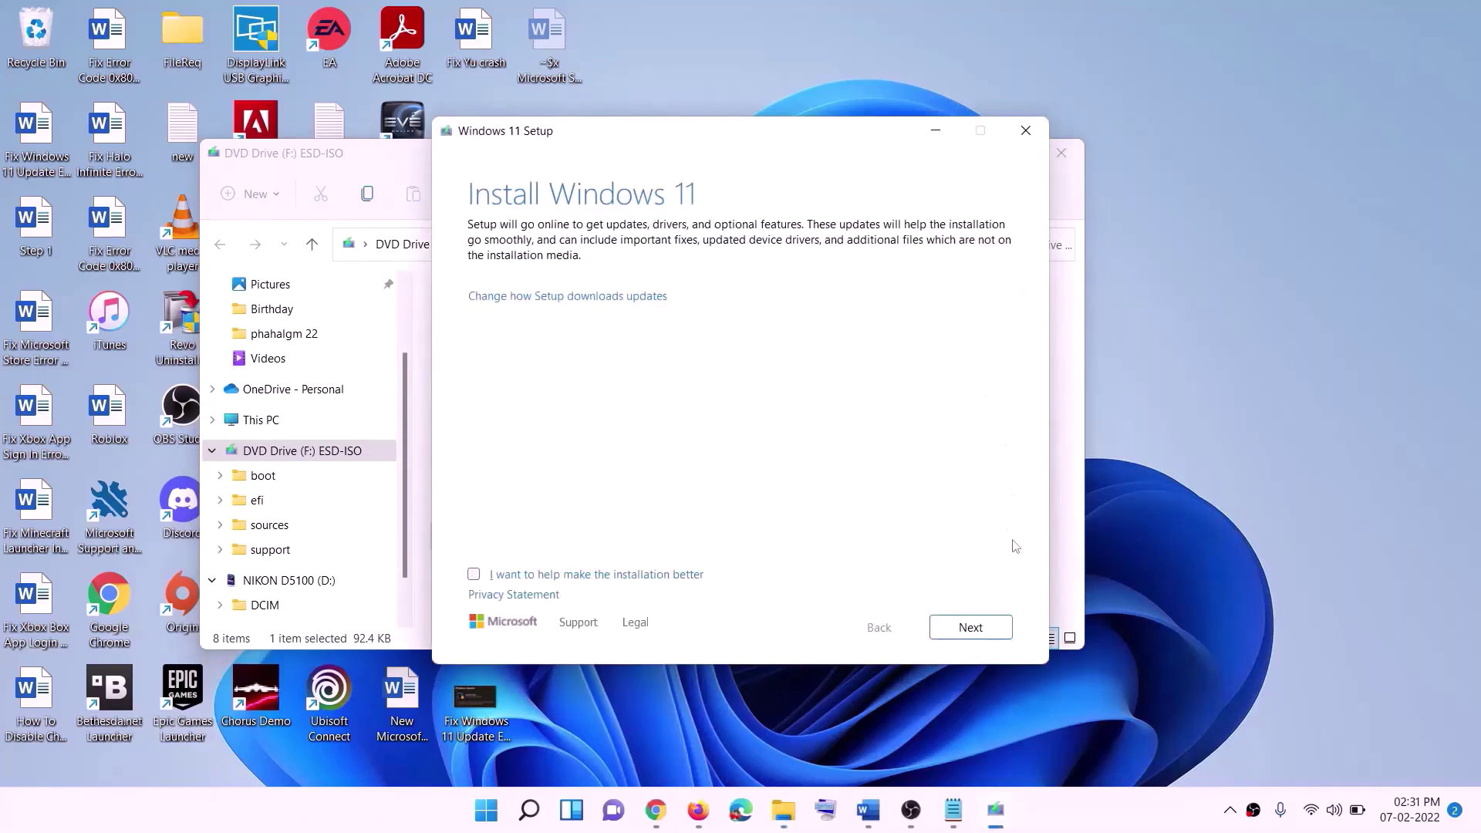
left_click(974, 628)
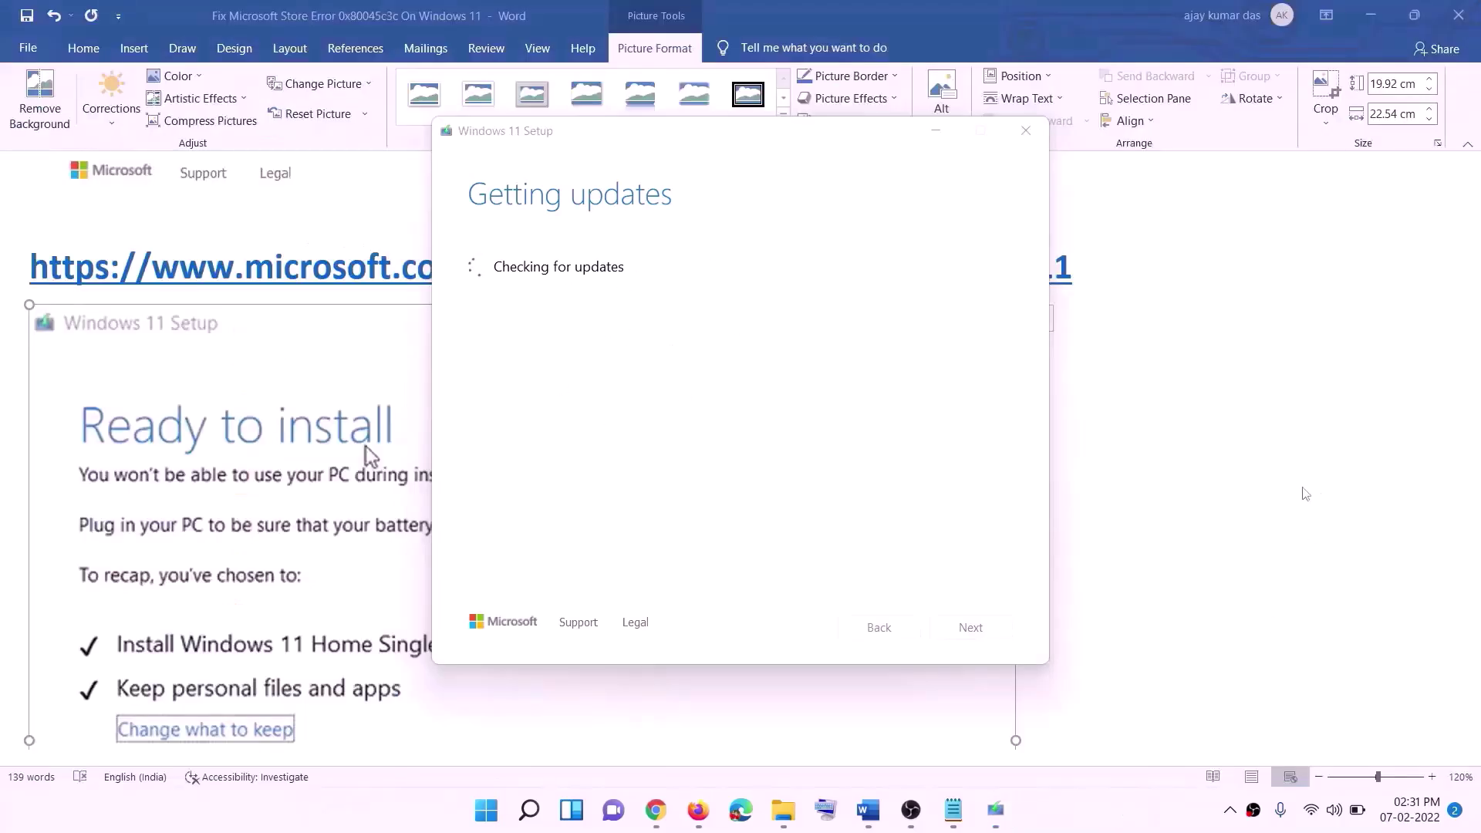
Review the Ready to install screenshot in the Word notes, including the option to keep personal files and apps
left_click(1178, 485)
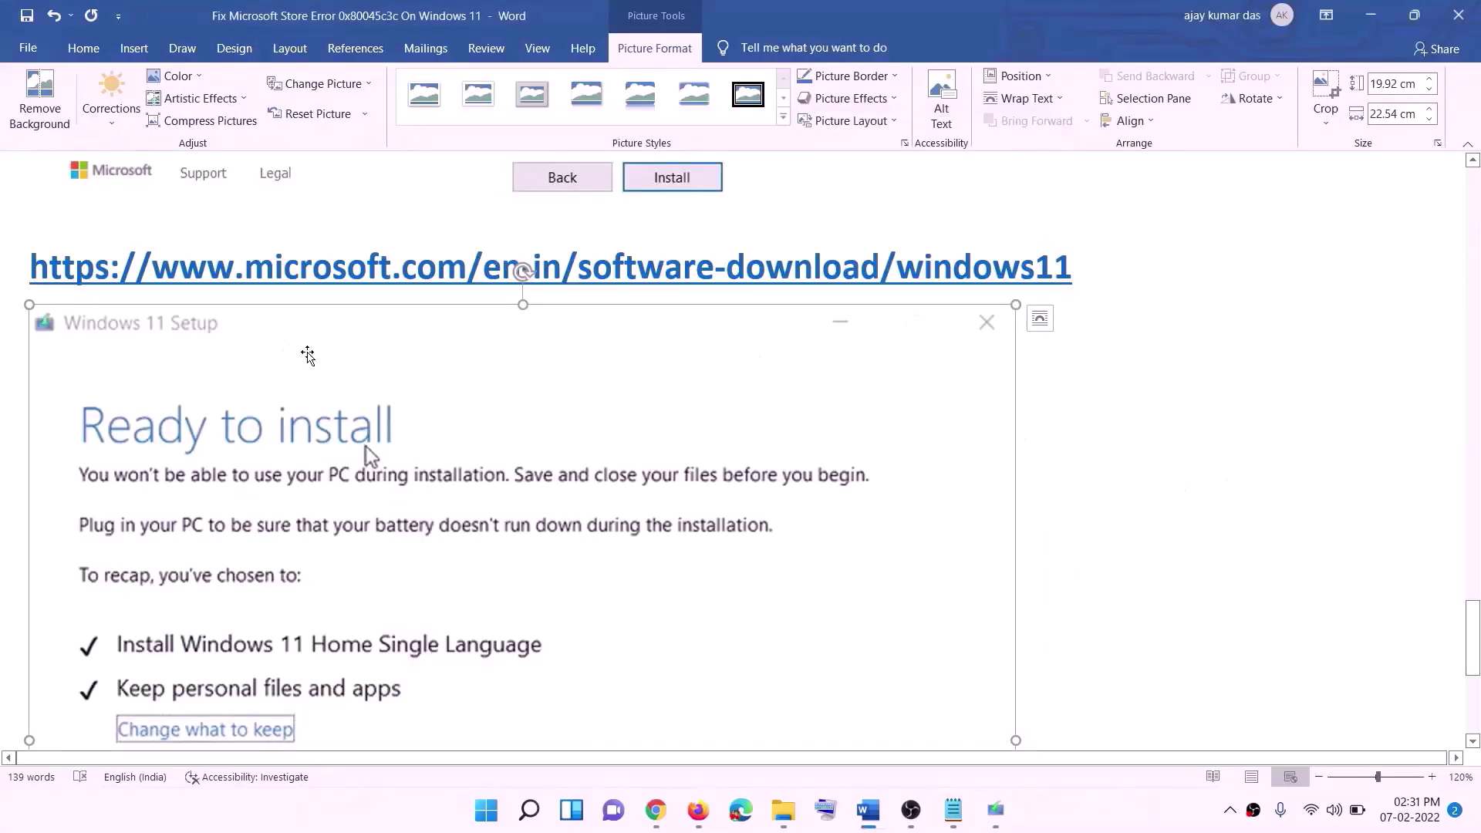
scroll(344, 388, "down", 2)
scroll(344, 388, "down", 3)
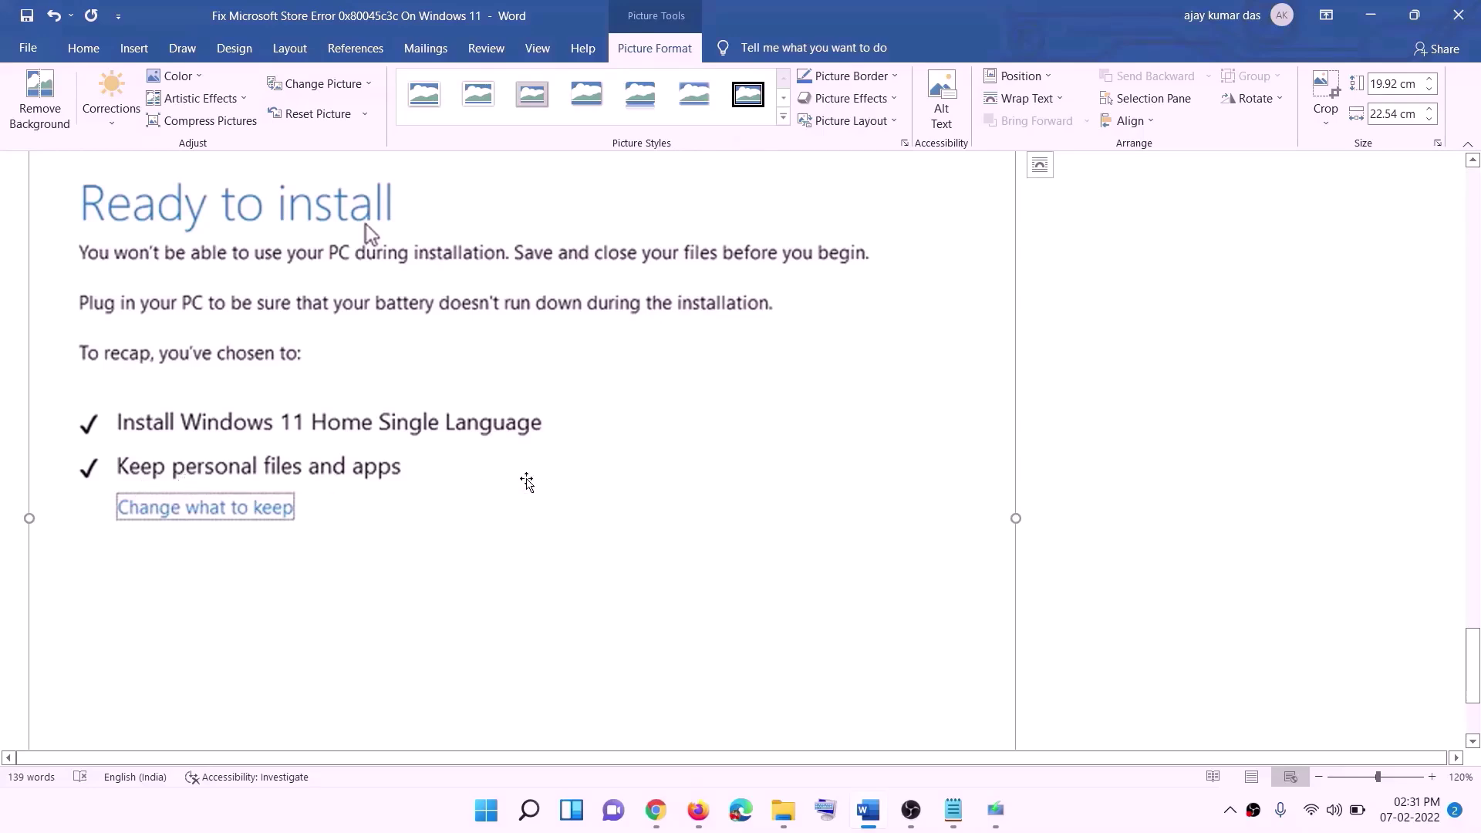
scroll(524, 483, "down", 2)
scroll(787, 577, "up", 5)
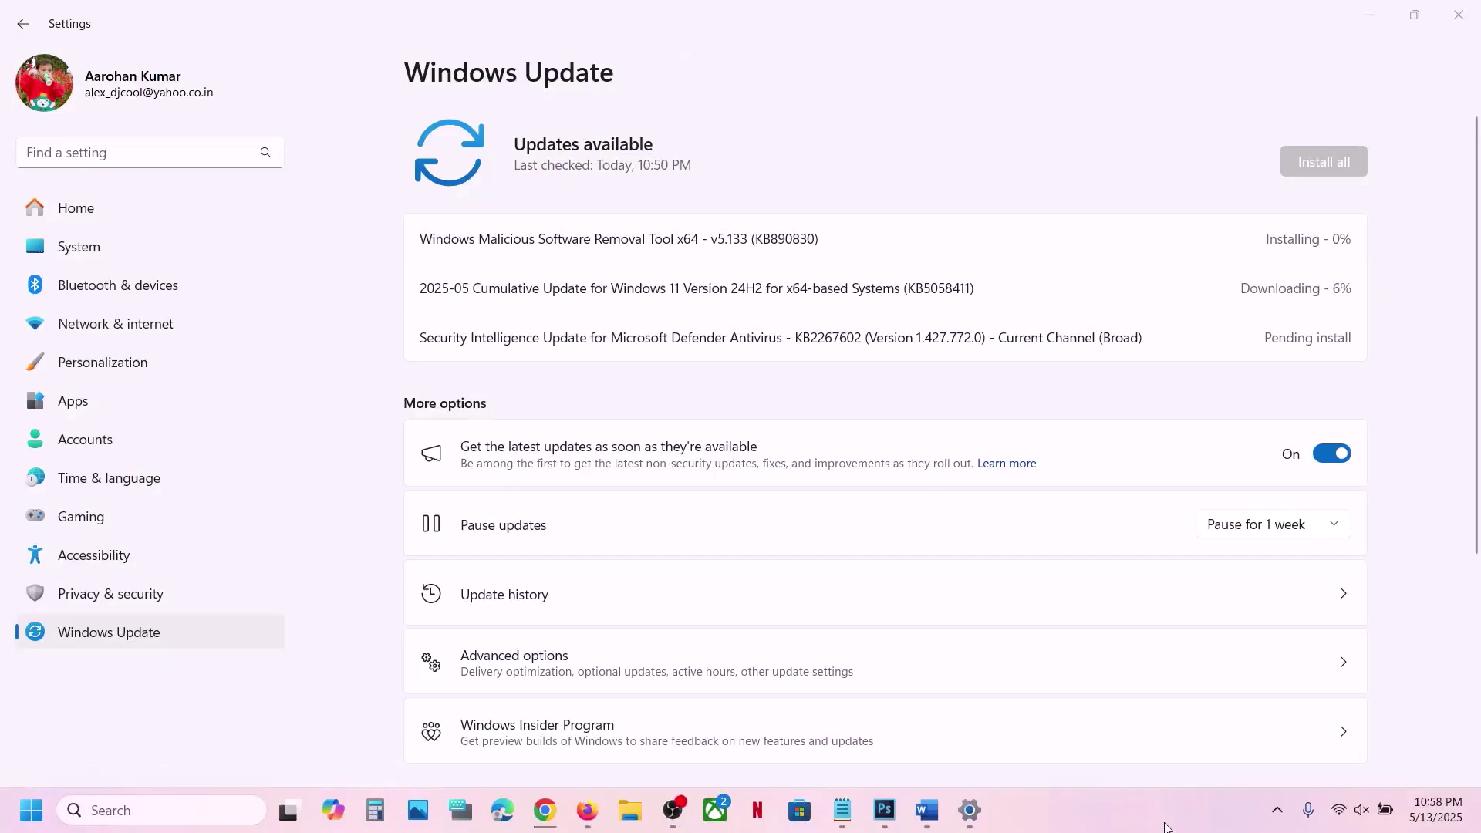
Highlight the update number KB5058411 in the list of available updates on the Windows Update page in Settings
double_click(957, 289)
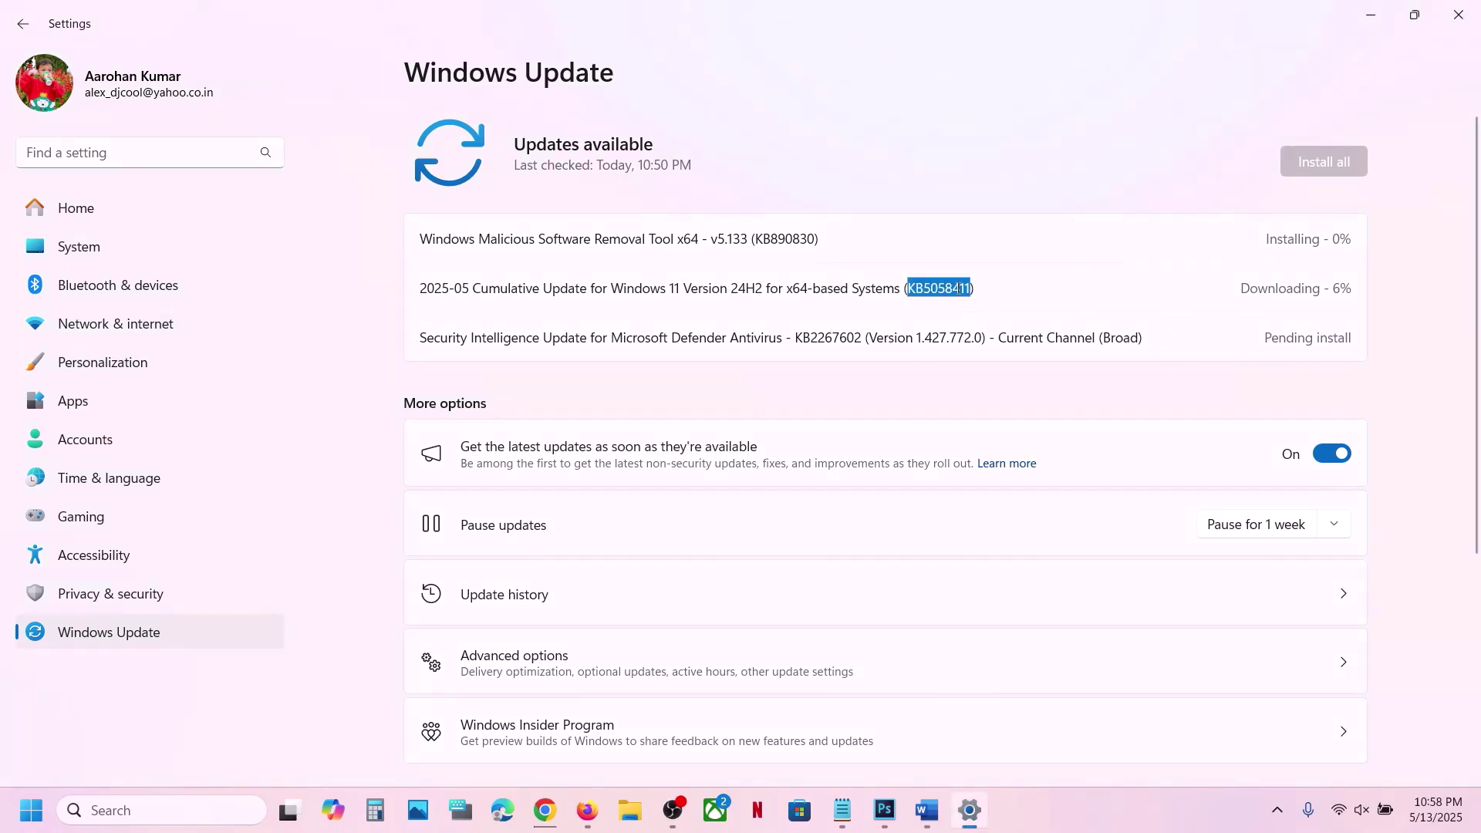
left_click(1095, 801)
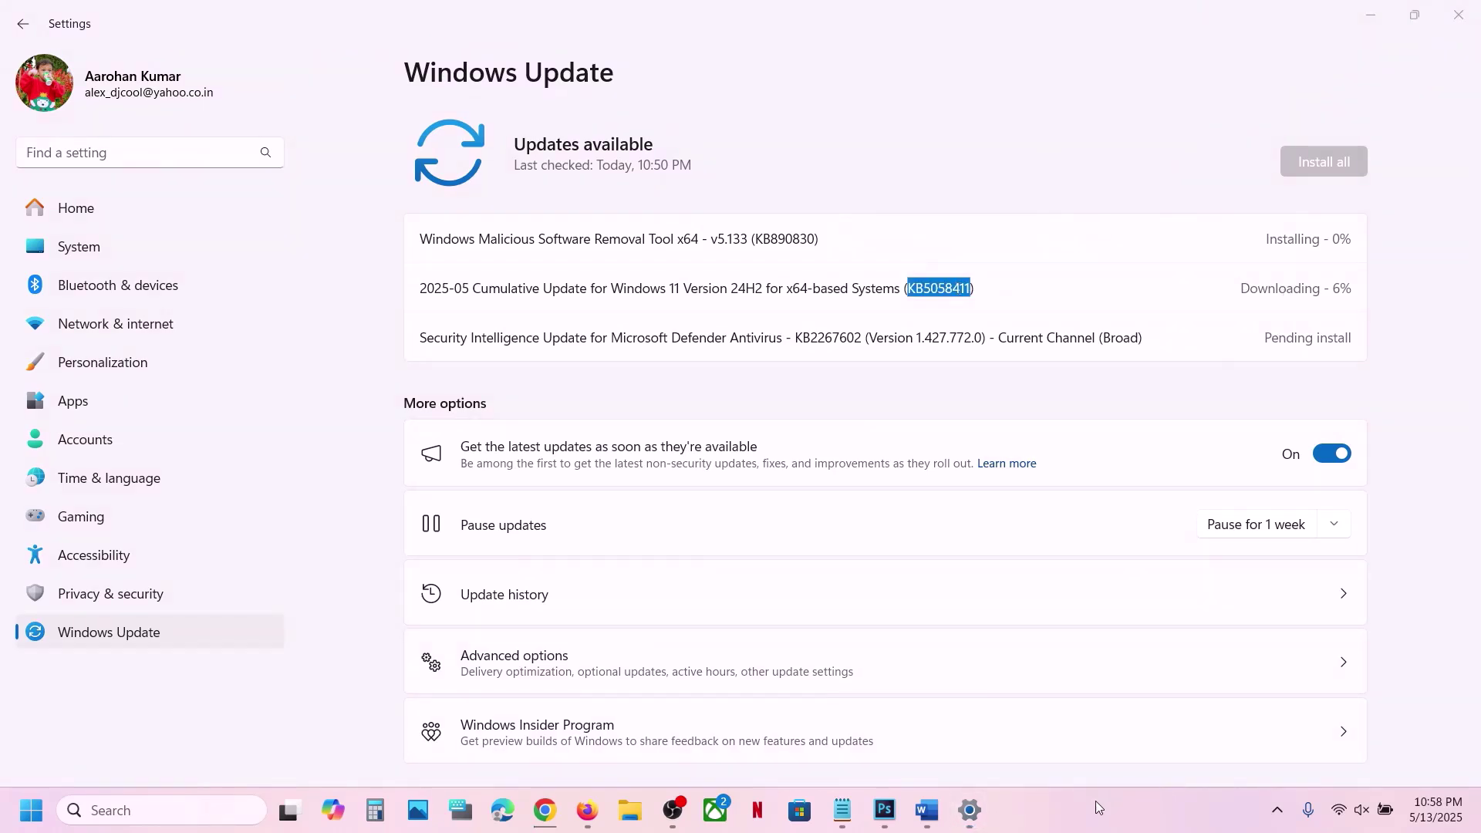